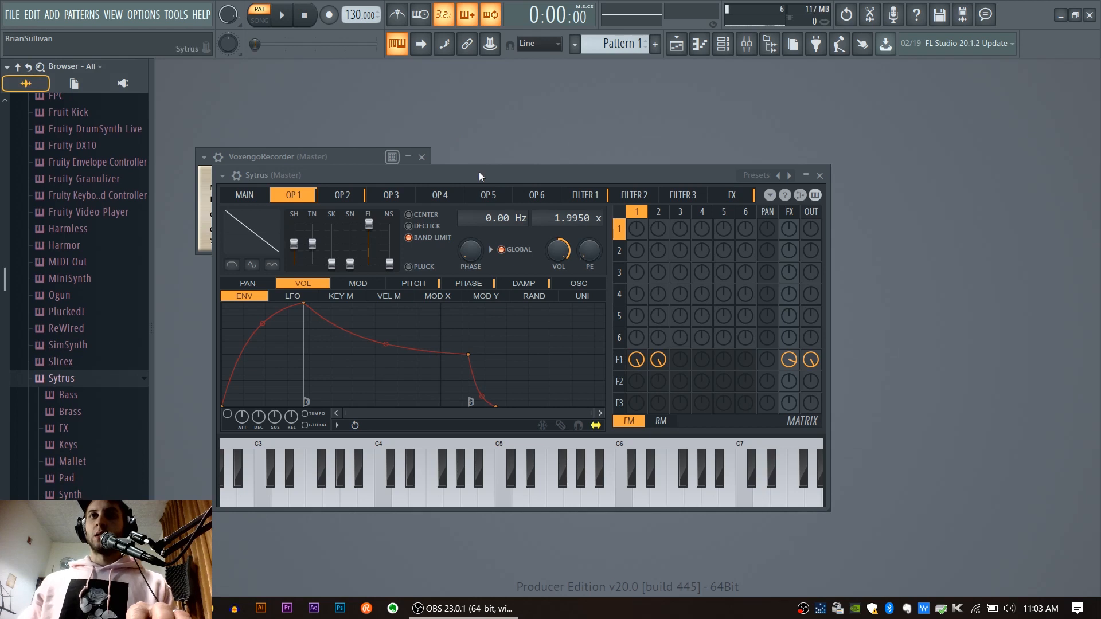
Load the Default preset from the Sytrus options Presets menu.
left_click(420, 114)
mouse_move(441, 153)
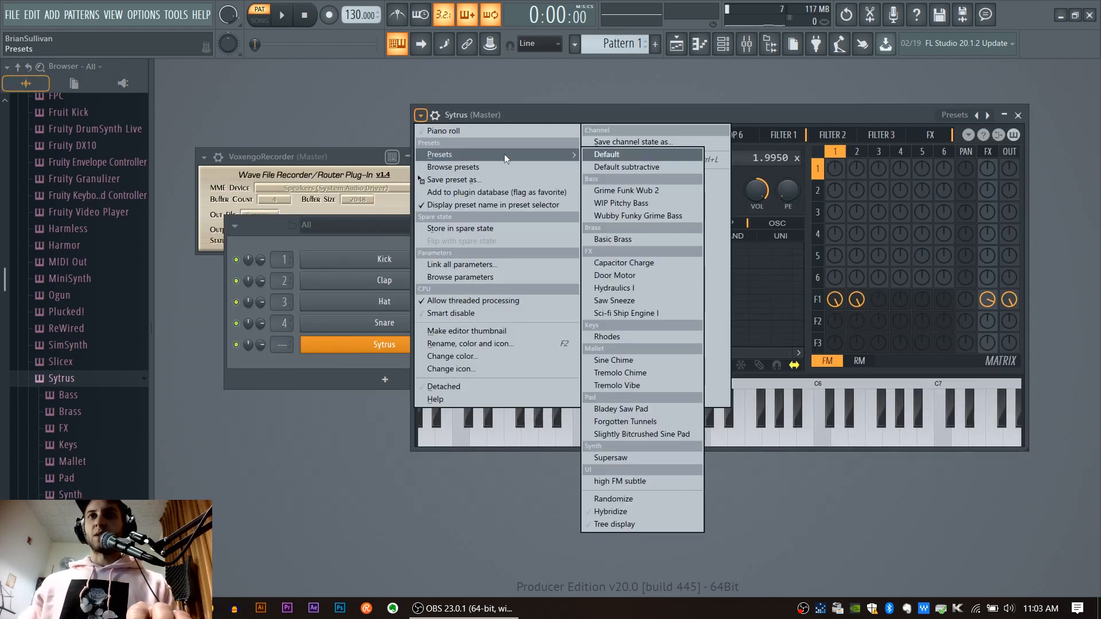
left_click(613, 155)
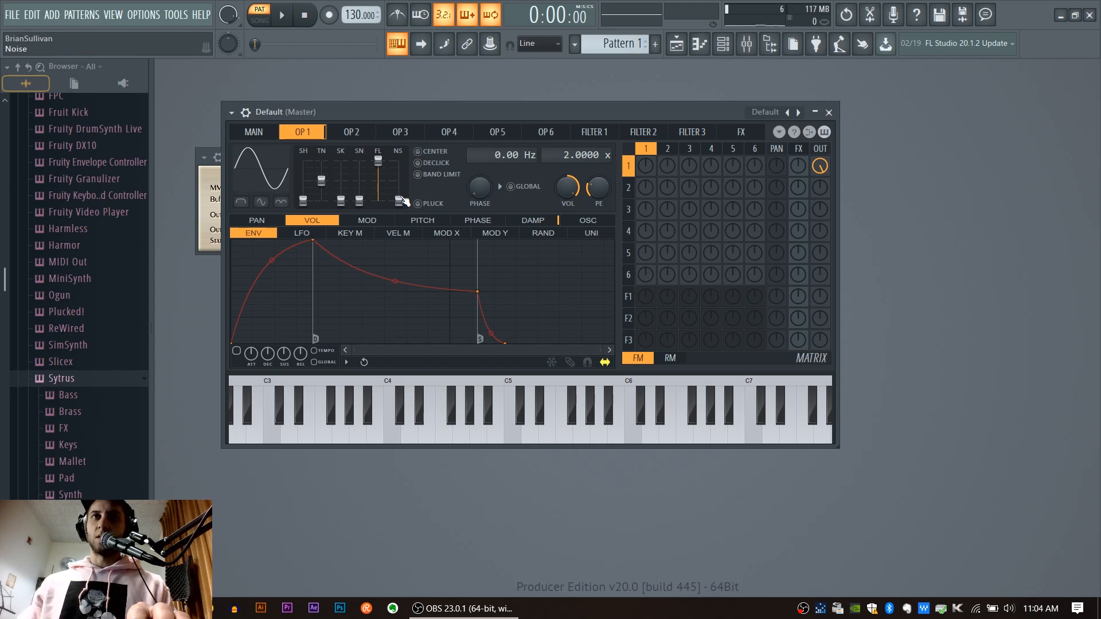
Raise OP 1's TN and SK sliders, max its NS noise, and rearrange the Sytrus and VoxengoRecorder windows.
left_click_drag(321, 180, 302, 198)
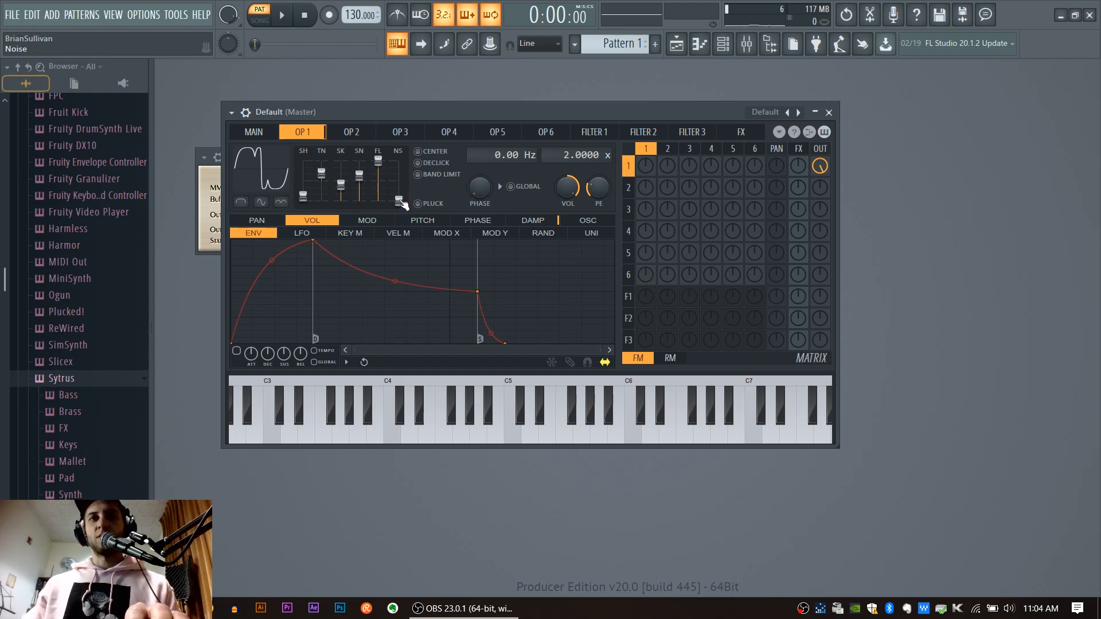
left_click_drag(401, 202, 402, 161)
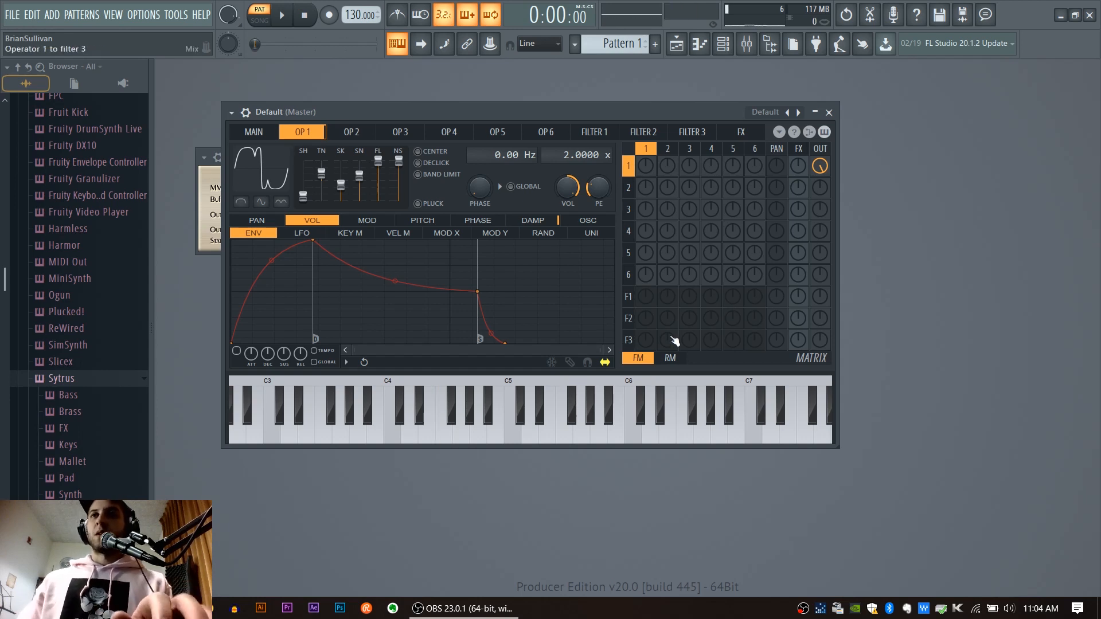
left_click_drag(715, 116, 711, 239)
left_click_drag(349, 157, 331, 88)
Switch to song mode, open the Mixer, and load Fruity parametric EQ 2, Phaser and Flangus into slots 4–6.
key("l")
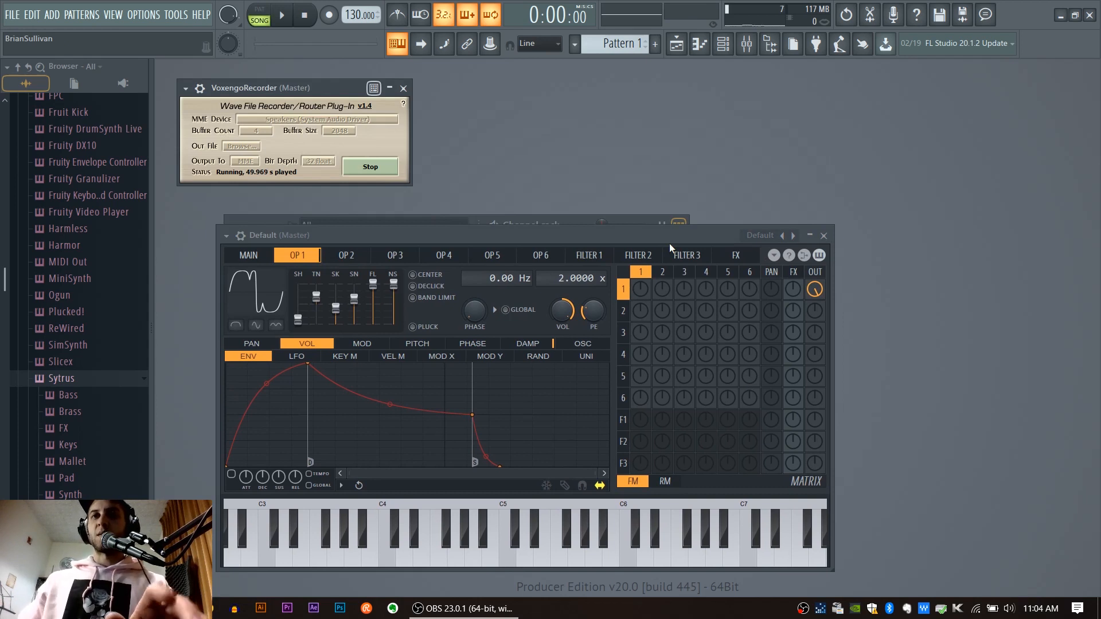
left_click(662, 238)
key("F9")
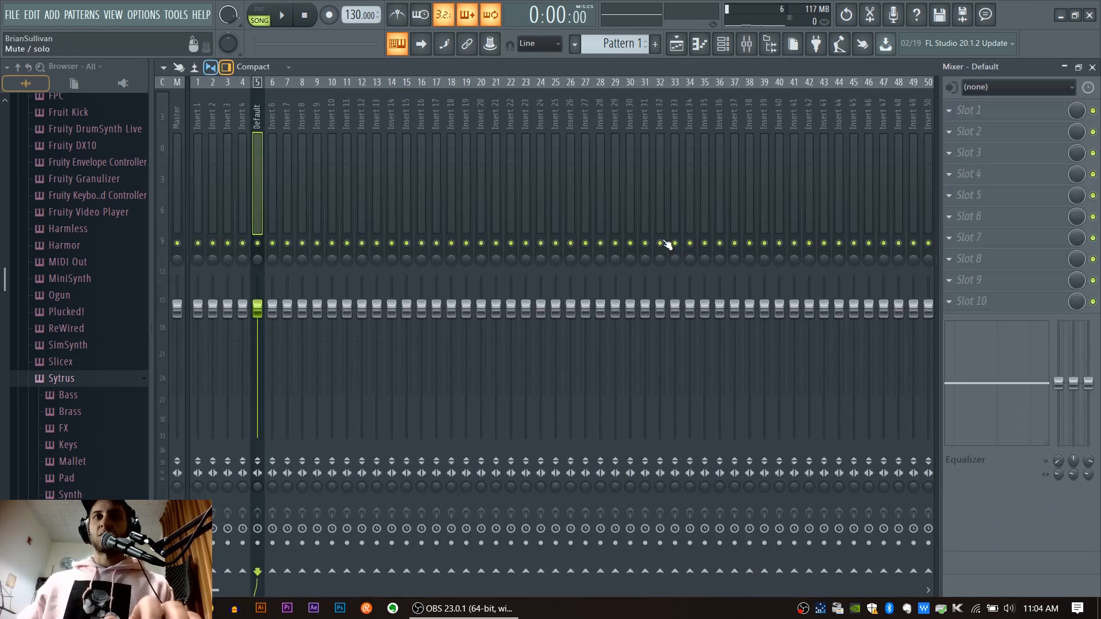
left_click(950, 170)
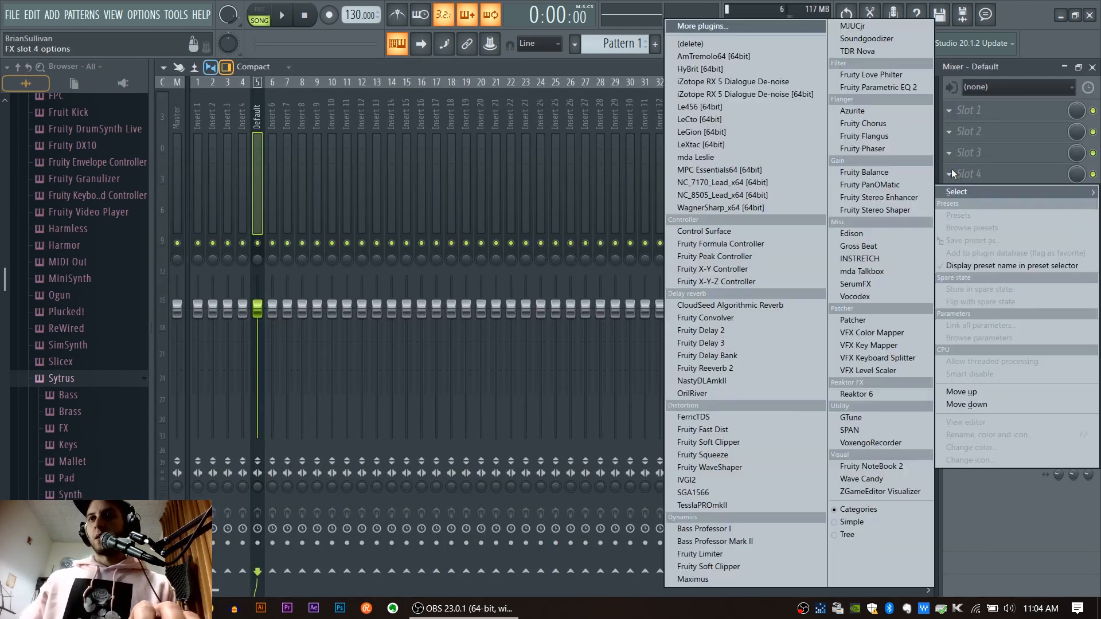
left_click(917, 87)
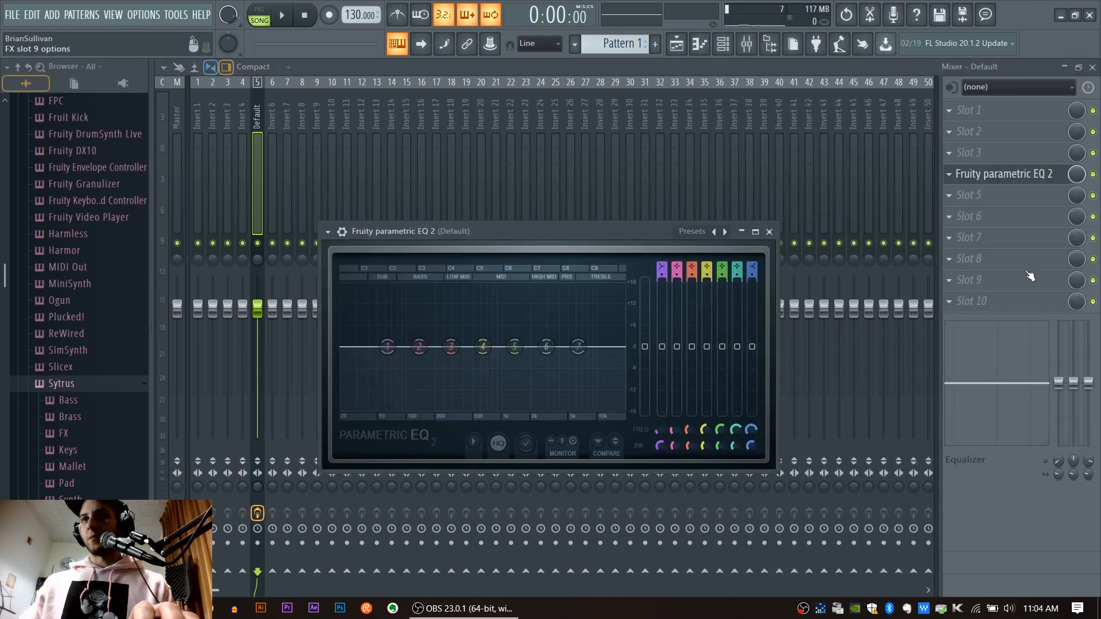
left_click(950, 196)
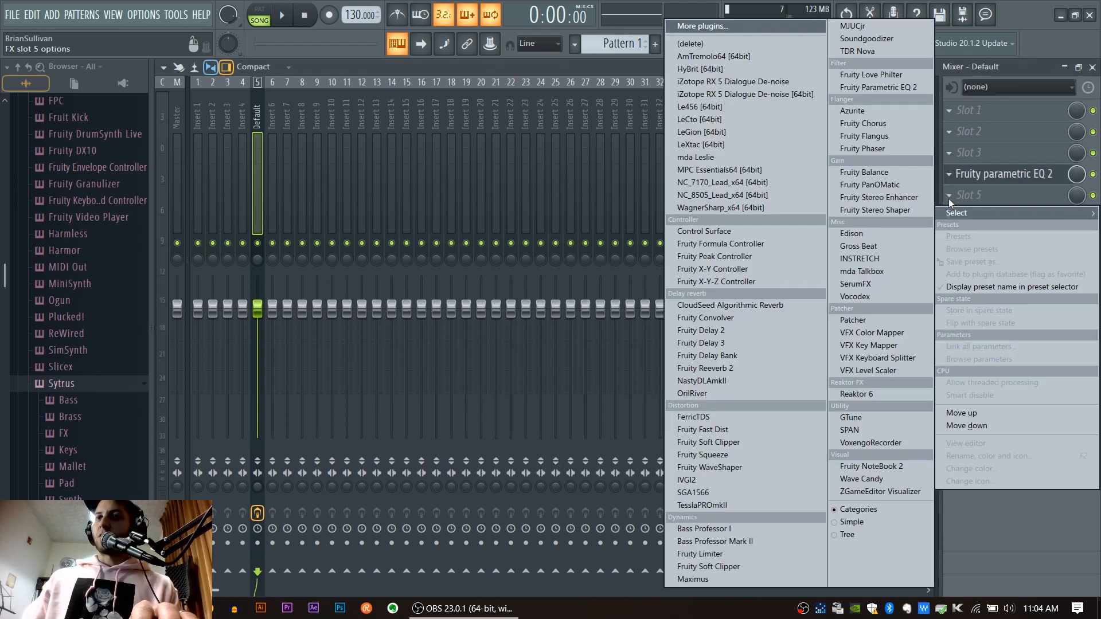
left_click(910, 149)
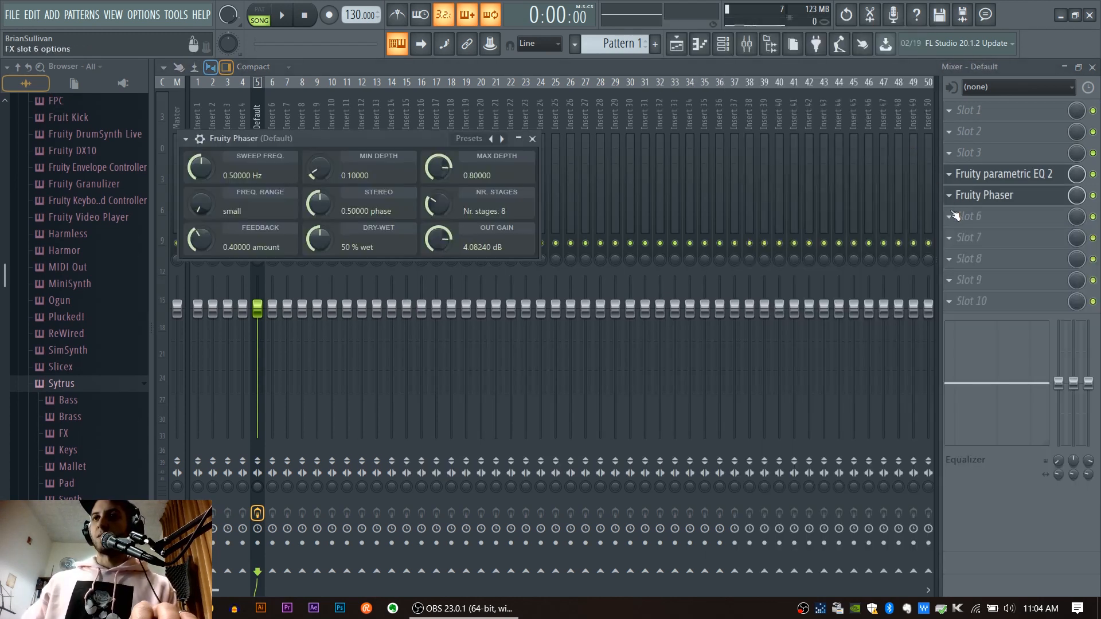
left_click(949, 216)
left_click(907, 139)
Turn the Phaser mix nearly to zero and the Flangus mix to about 10%.
left_click_drag(1076, 215, 1076, 270)
left_click_drag(1076, 195, 1077, 222)
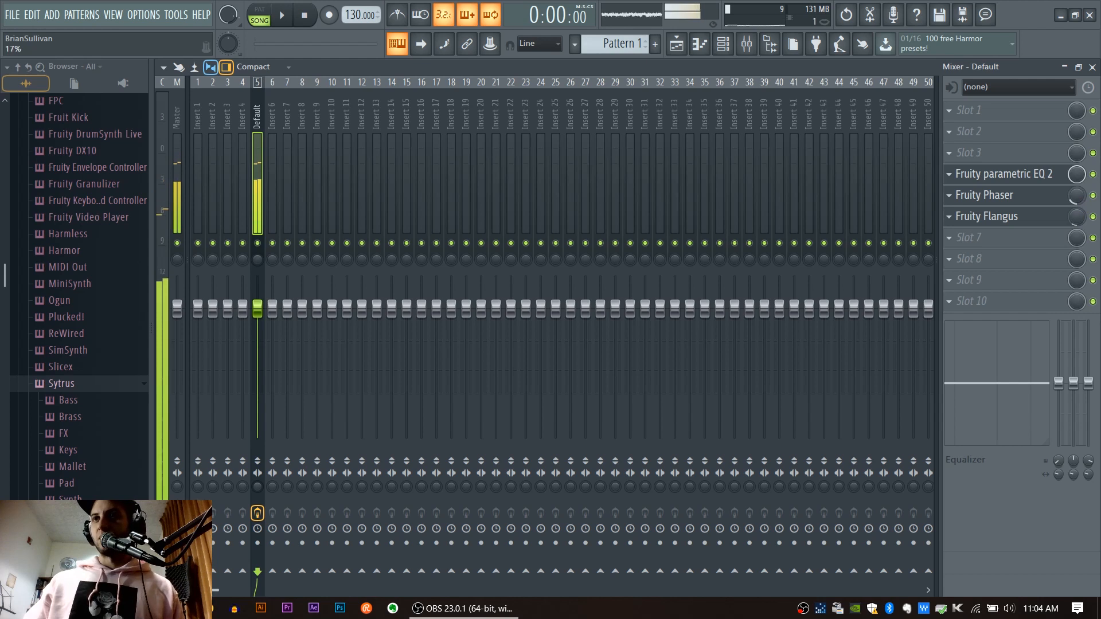
left_click_drag(1082, 212, 1082, 216)
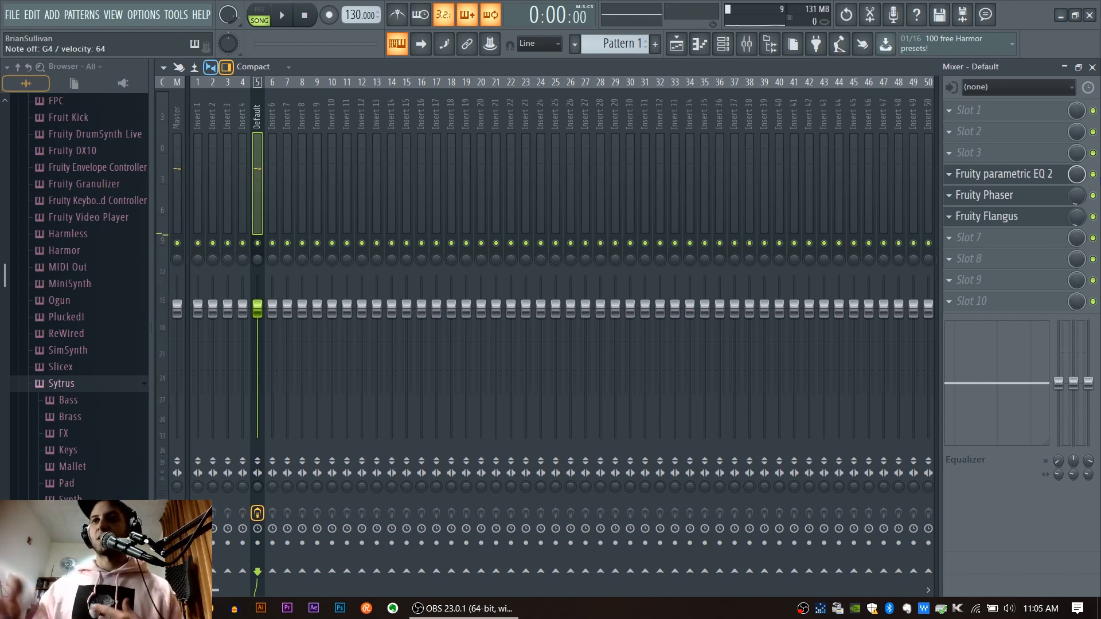
Load OrilRiver into mixer slot 7 and drop its wet level to about -22 dB.
left_click(954, 237)
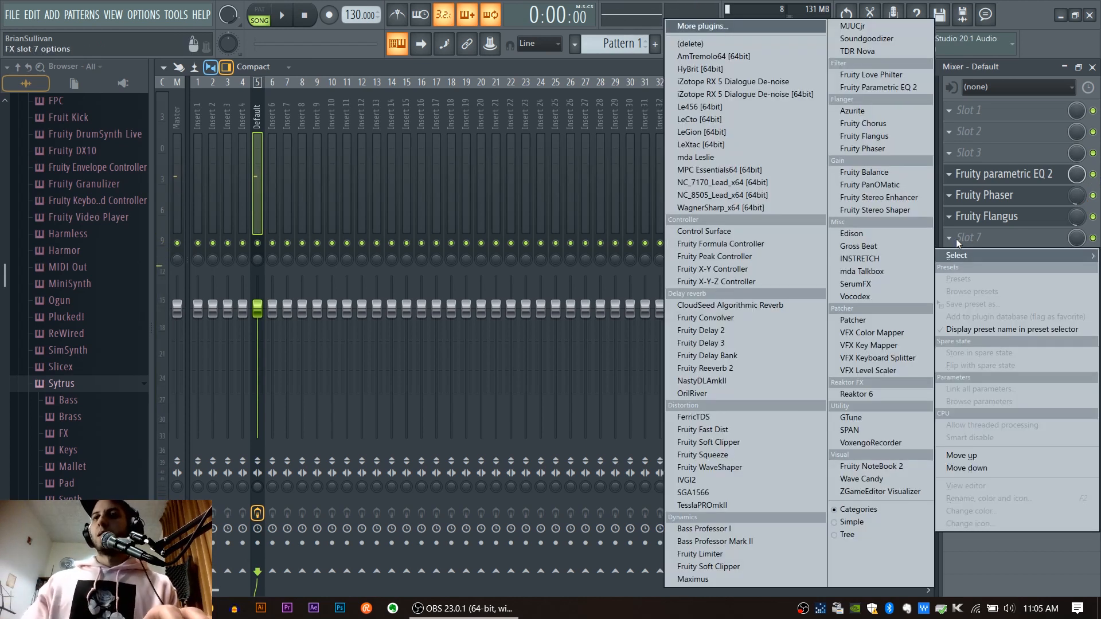
left_click(759, 394)
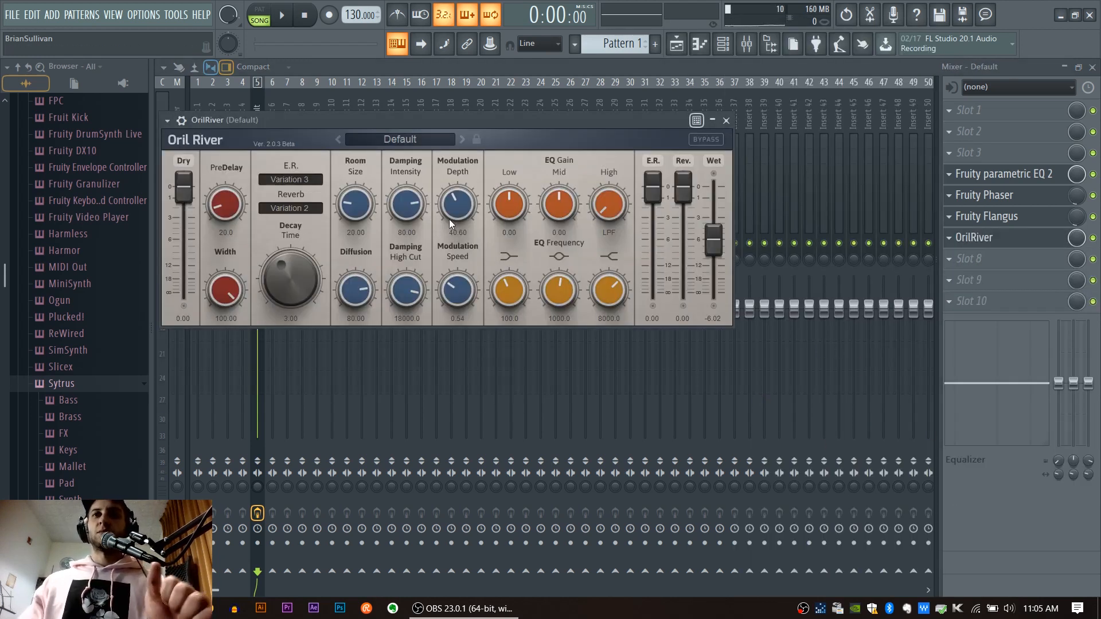
left_click_drag(715, 239, 720, 286)
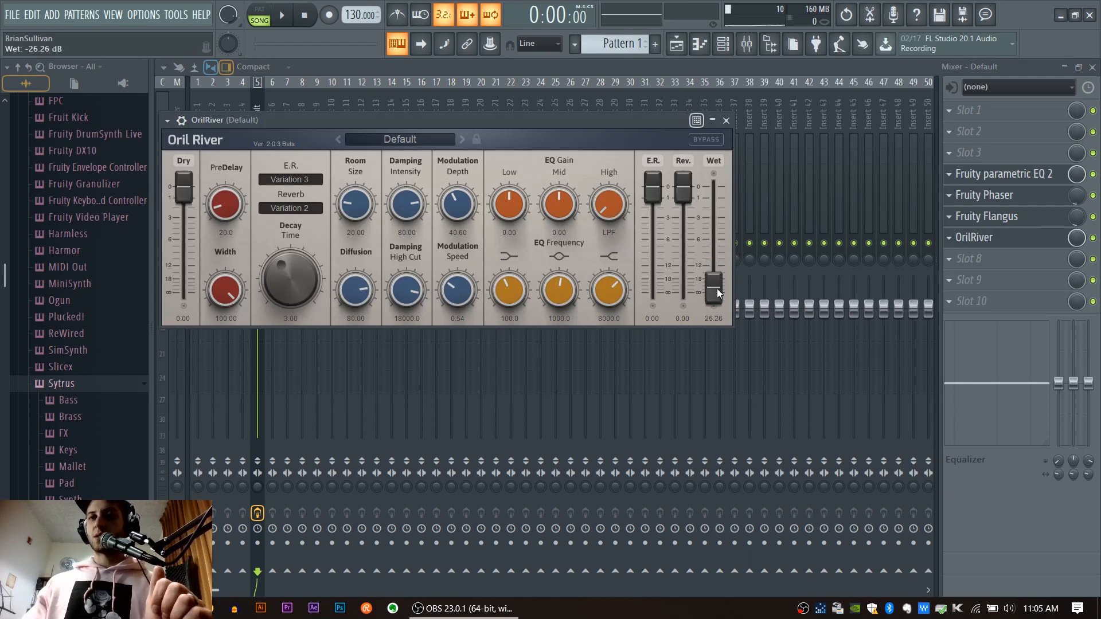
left_click_drag(614, 116, 673, 165)
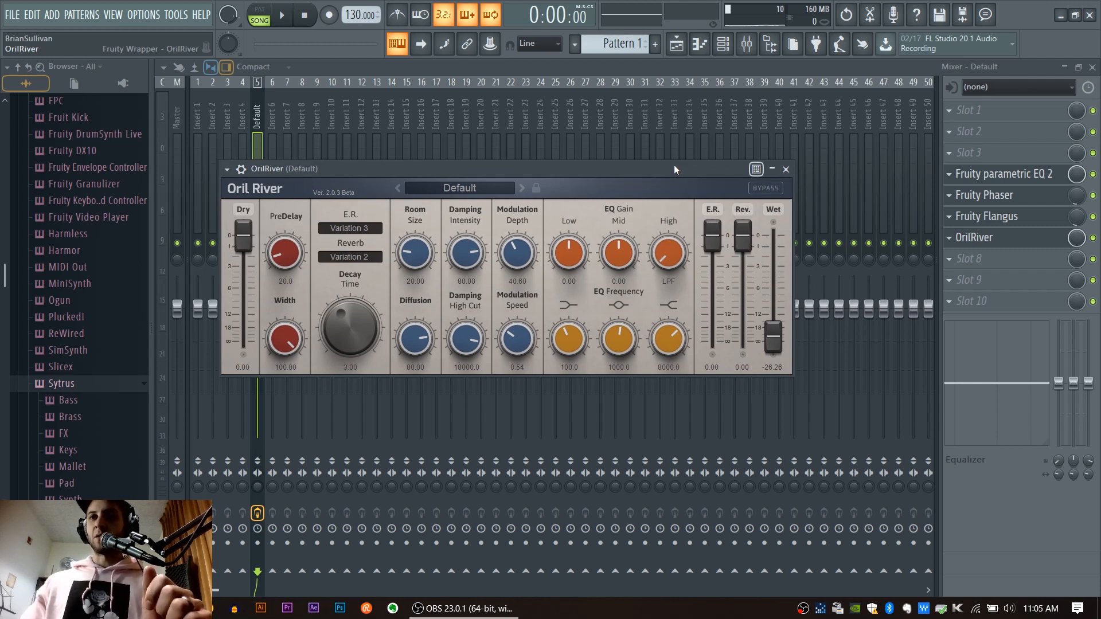
Fine-tune the OrilRiver wet level to -35.80 dB while auditioning notes.
mouse_move(771, 338)
left_mouse_down()
mouse_move(772, 354)
mouse_move(789, 341)
left_mouse_up()
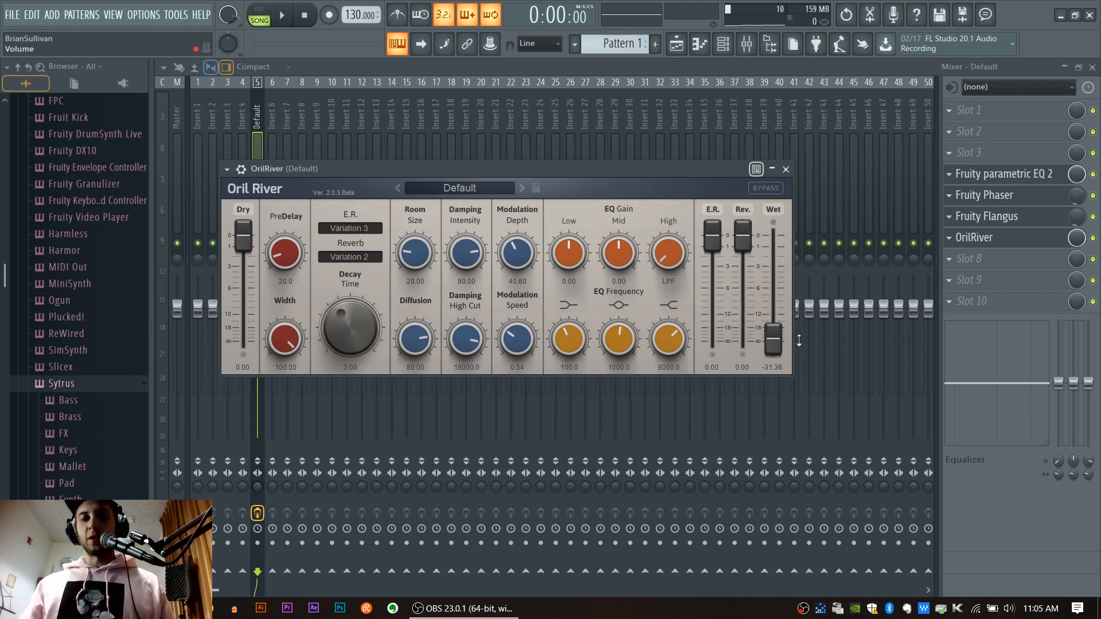
key("b")
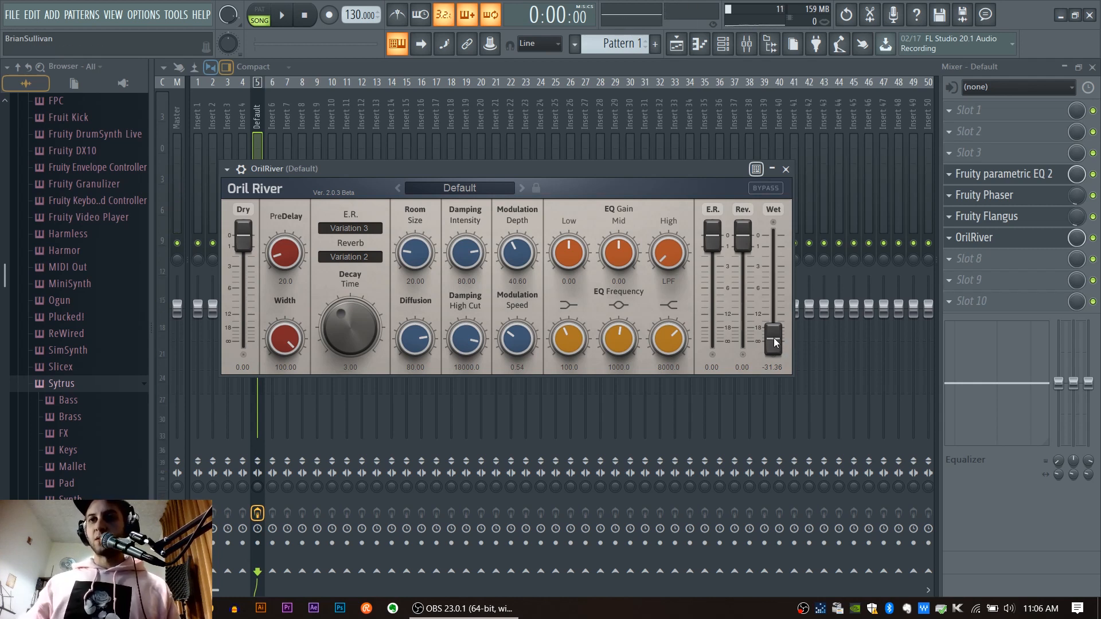
left_click_drag(775, 338, 775, 339)
key("w")
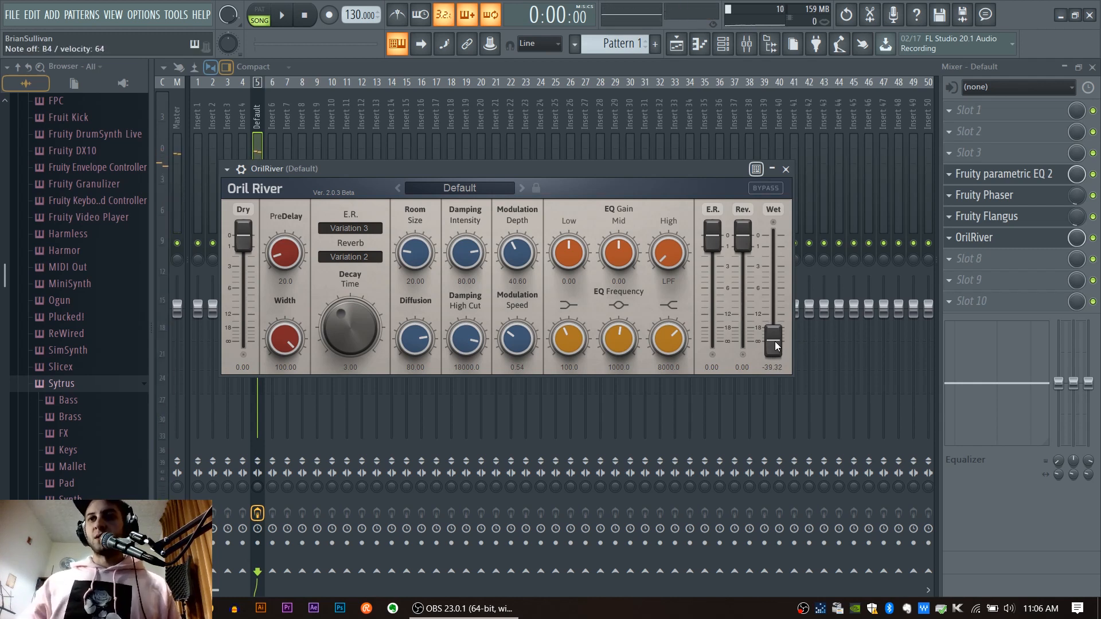
scroll(778, 342, "up", 1)
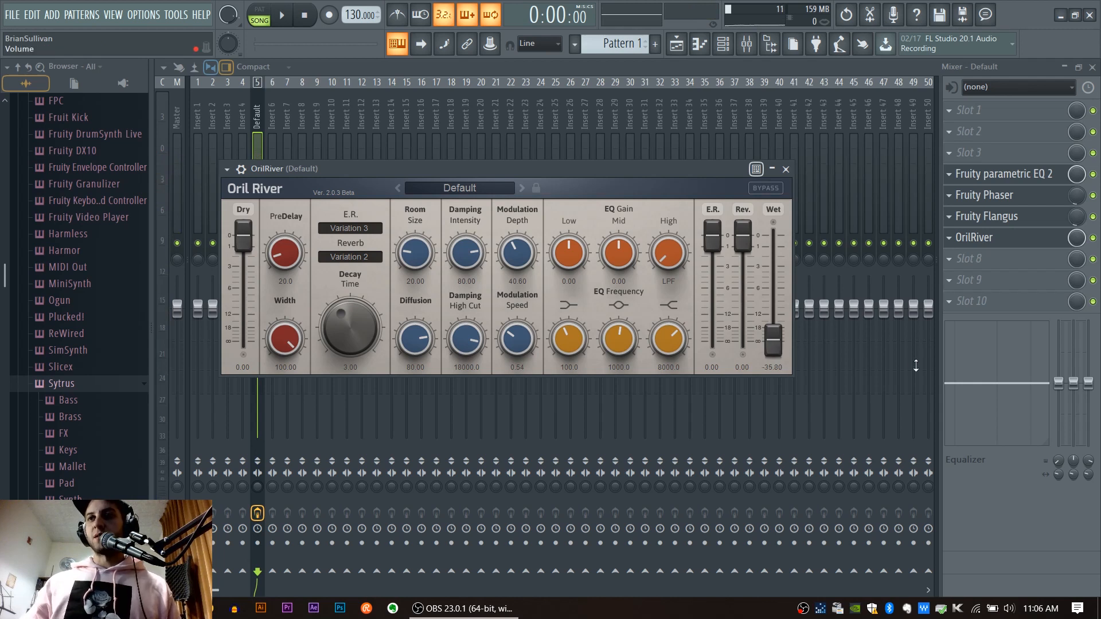
left_click_drag(672, 172, 687, 210)
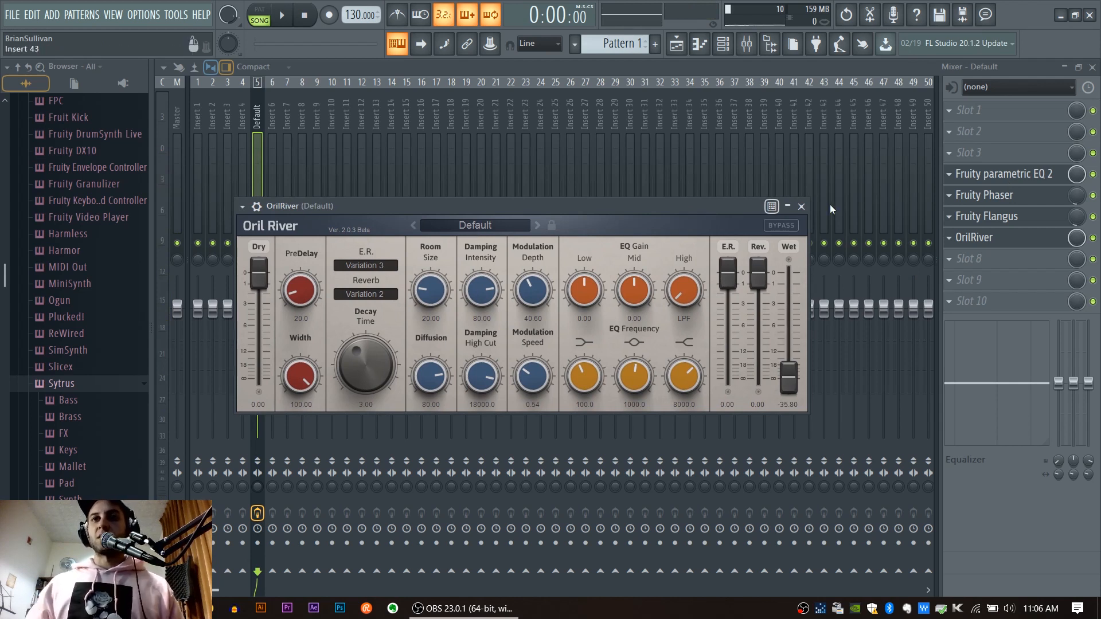
Shape Parametric EQ 2: steep band 1 low cut, band 5 peak, band 7 high cut, band 4 boost near 816 Hz.
left_click(1000, 174)
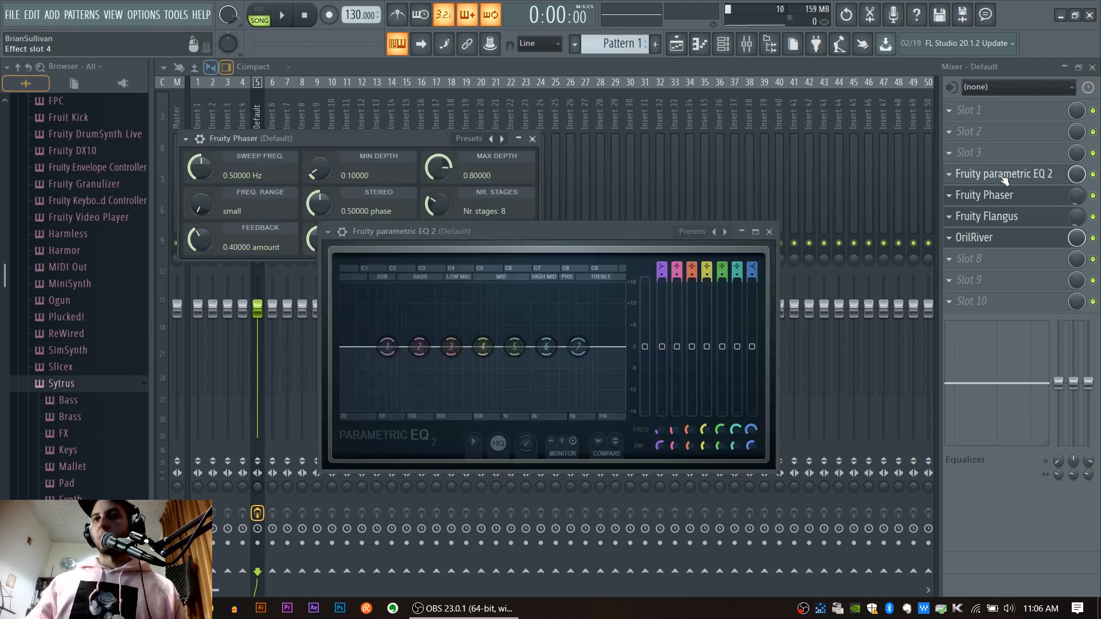
left_click_drag(681, 228, 770, 188)
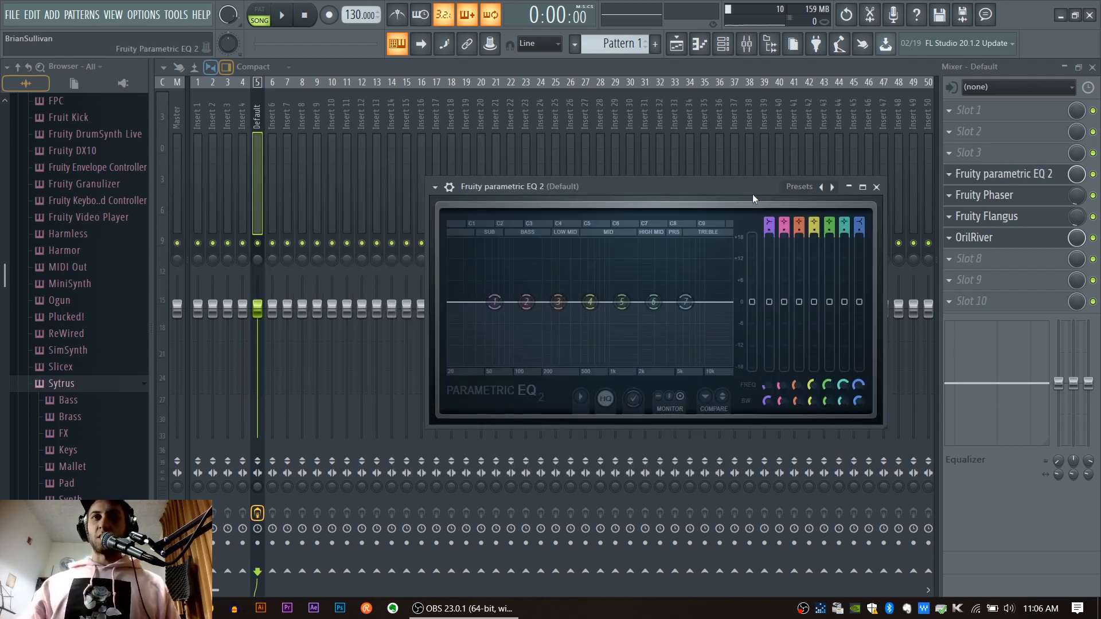
left_click_drag(494, 302, 499, 261)
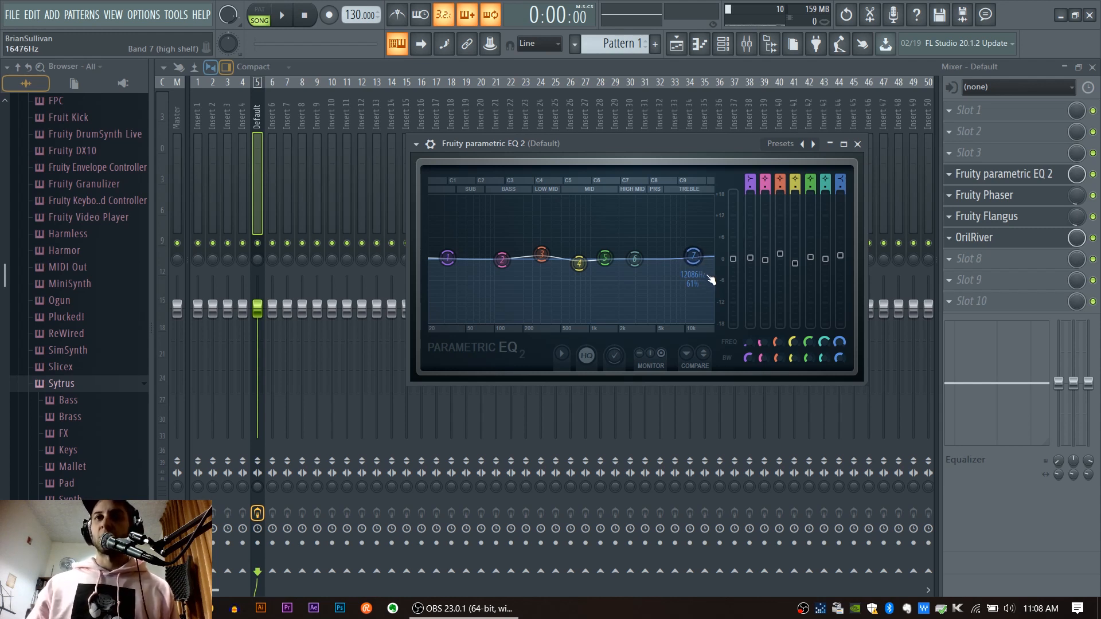
key("c")
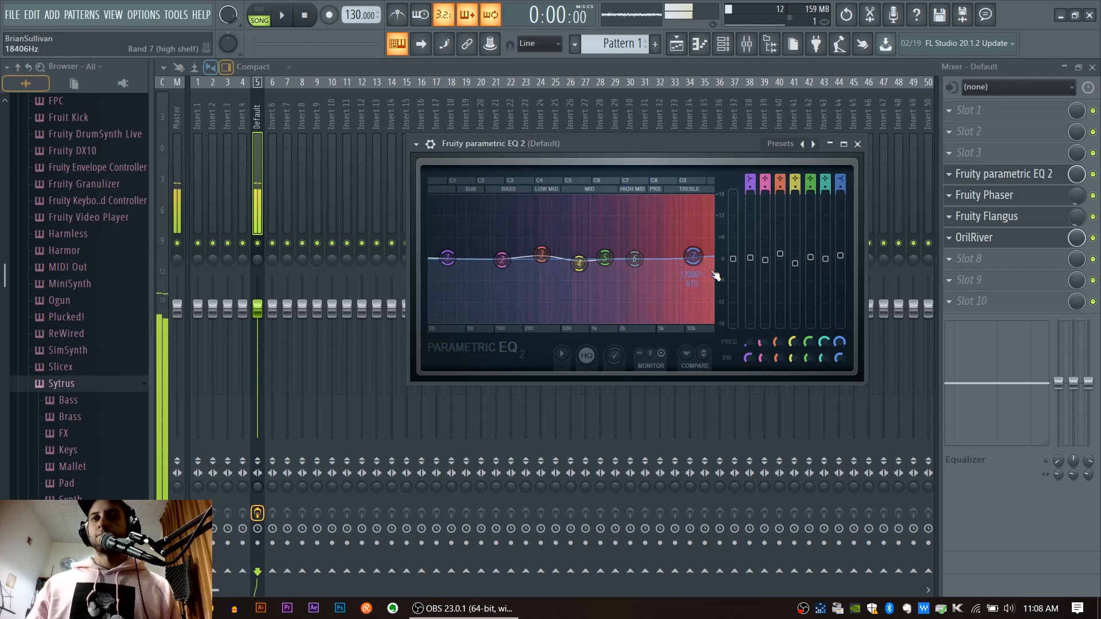
left_click_drag(604, 258, 605, 241)
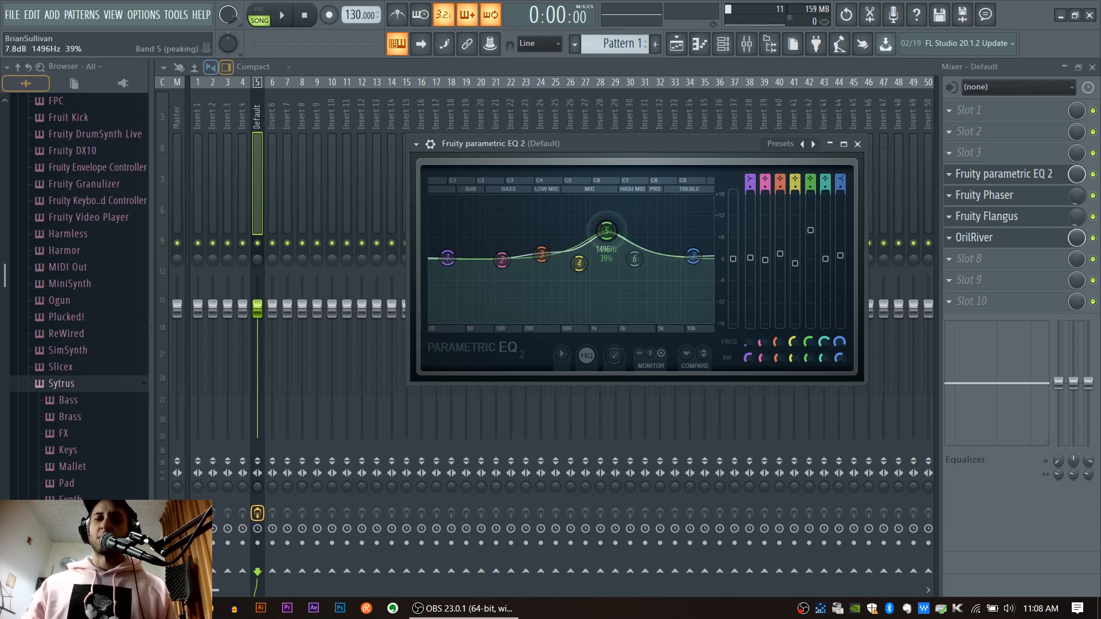
left_click_drag(462, 262, 479, 317)
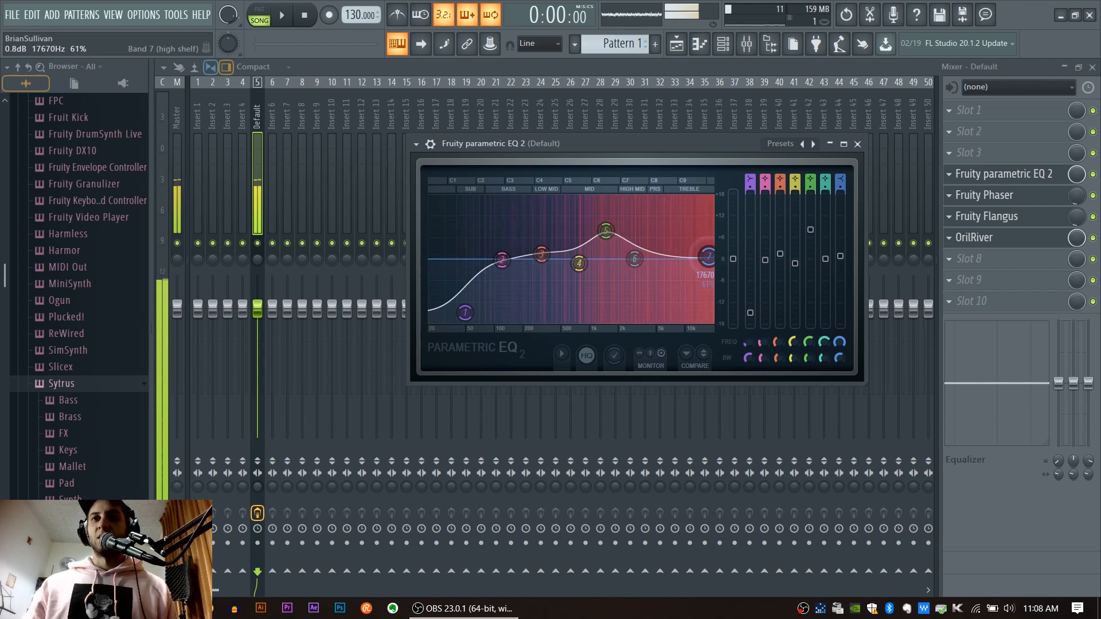
mouse_move(606, 230)
left_mouse_down()
mouse_move(603, 206)
mouse_move(626, 211)
mouse_move(615, 227)
left_mouse_up()
left_click_drag(708, 256, 672, 267)
mouse_move(579, 263)
left_mouse_down()
mouse_move(580, 282)
mouse_move(581, 247)
mouse_move(580, 256)
left_mouse_up()
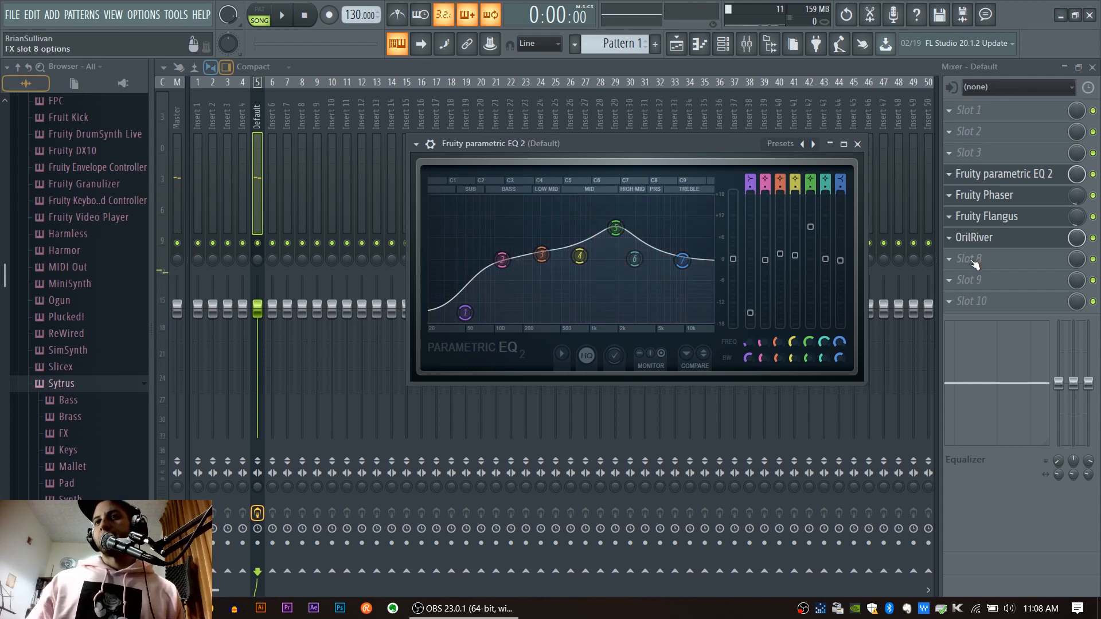
Shift the later effects down, load Fruity Fast Dist into slot 5, and lower its output.
left_click_drag(994, 245, 995, 262)
mouse_move(999, 223)
left_mouse_down()
mouse_move(1001, 240)
mouse_move(997, 219)
left_mouse_up()
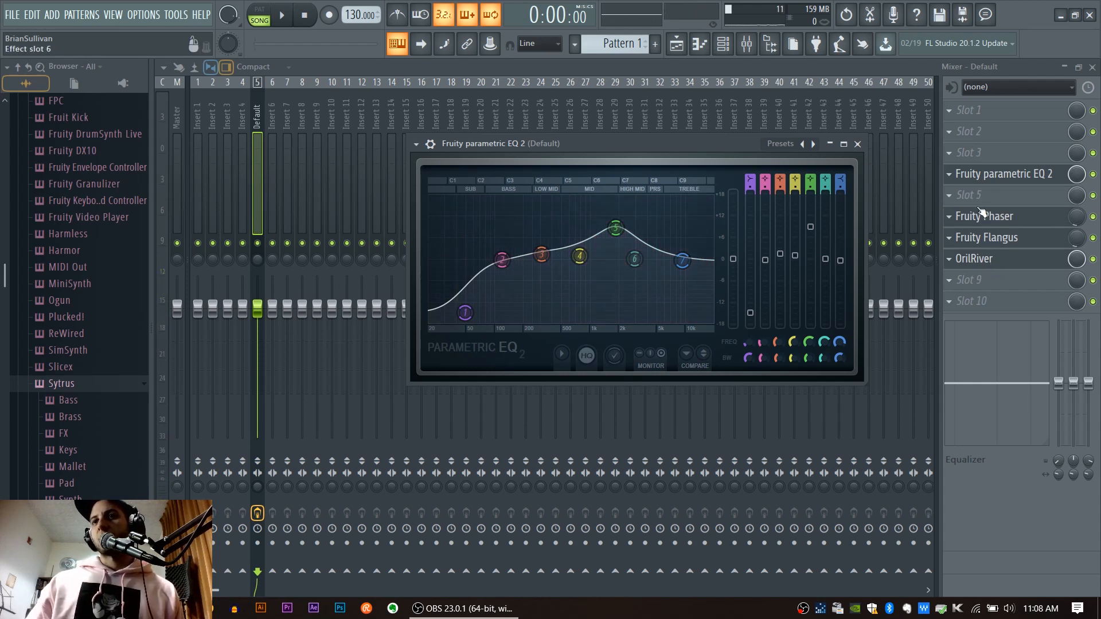
left_click(949, 198)
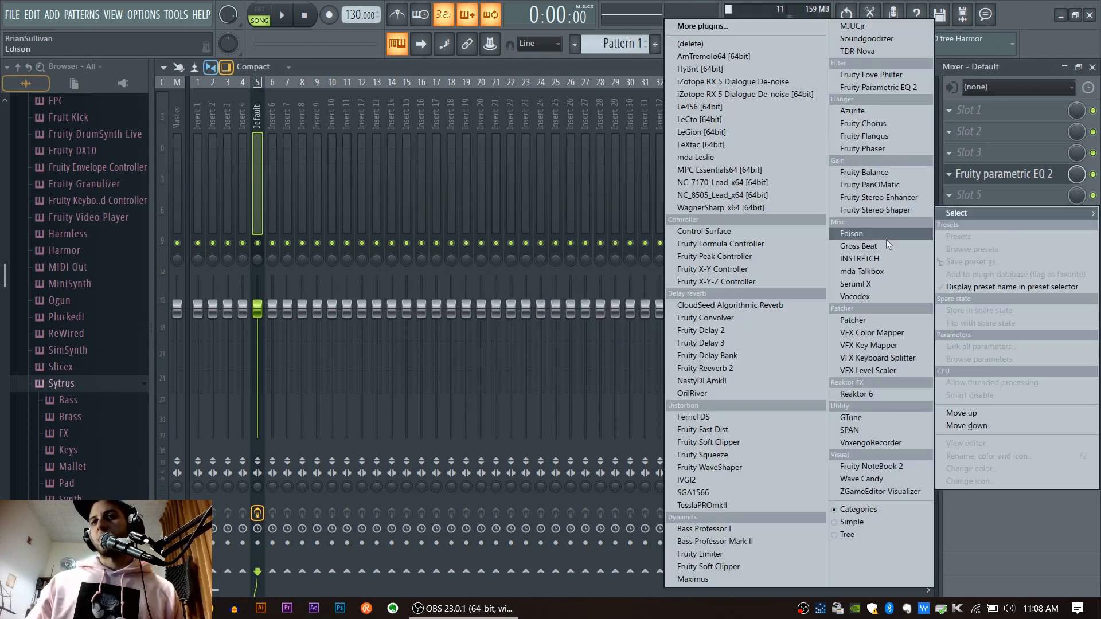
left_click(752, 431)
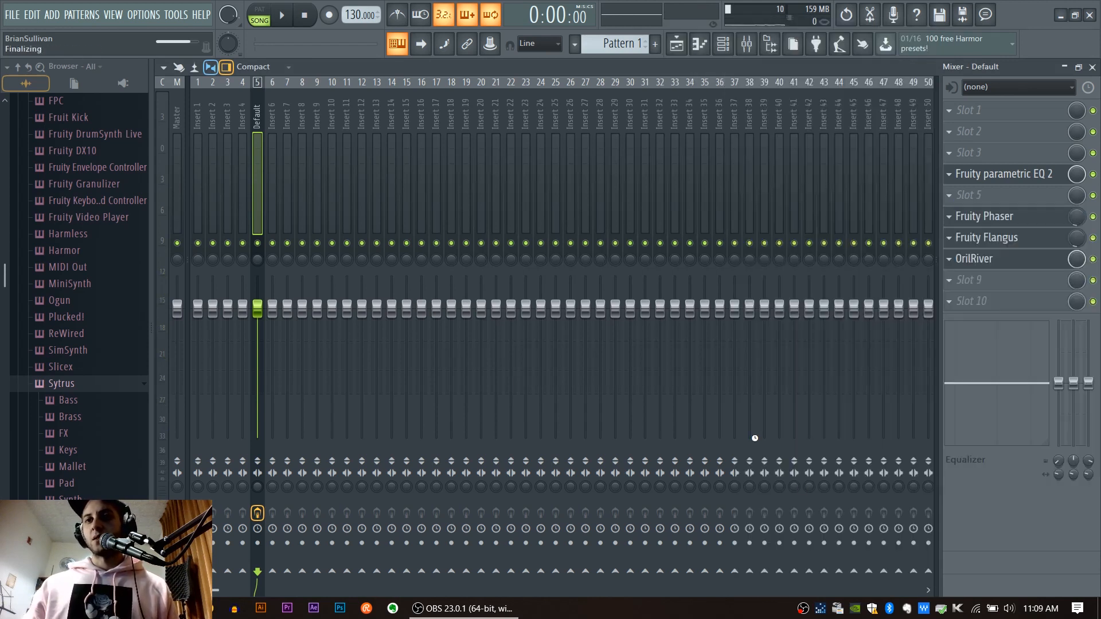
left_click_drag(350, 175, 607, 277)
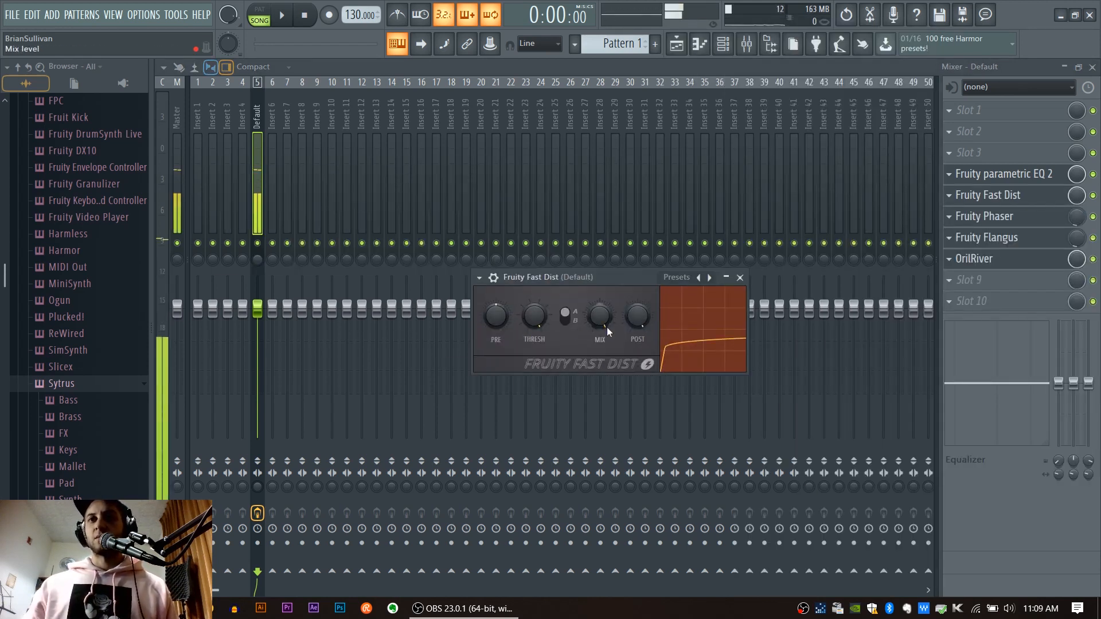
left_click_drag(651, 326, 651, 372)
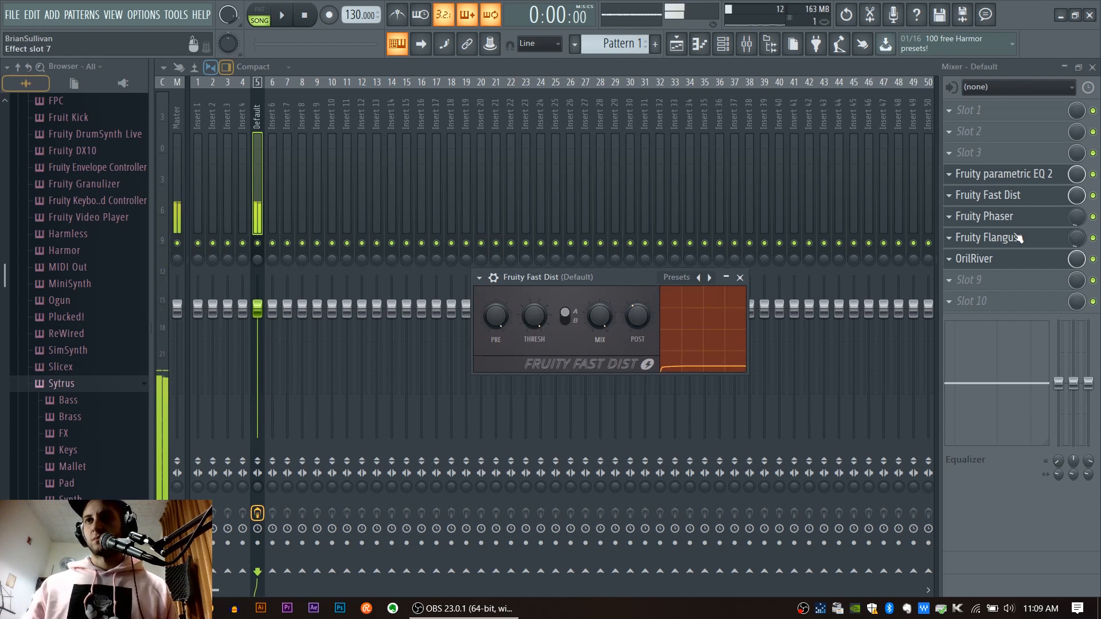
Reshape the EQ with a band 2 boost near 176 Hz, band 5 near 1.9 kHz, band 7 at -18 dB.
left_click(1003, 173)
mouse_move(463, 310)
left_mouse_down()
mouse_move(453, 238)
mouse_move(483, 197)
mouse_move(474, 302)
left_mouse_up()
left_click_drag(501, 259, 550, 293)
left_click_drag(615, 227, 593, 216)
scroll(639, 230, "up", 6)
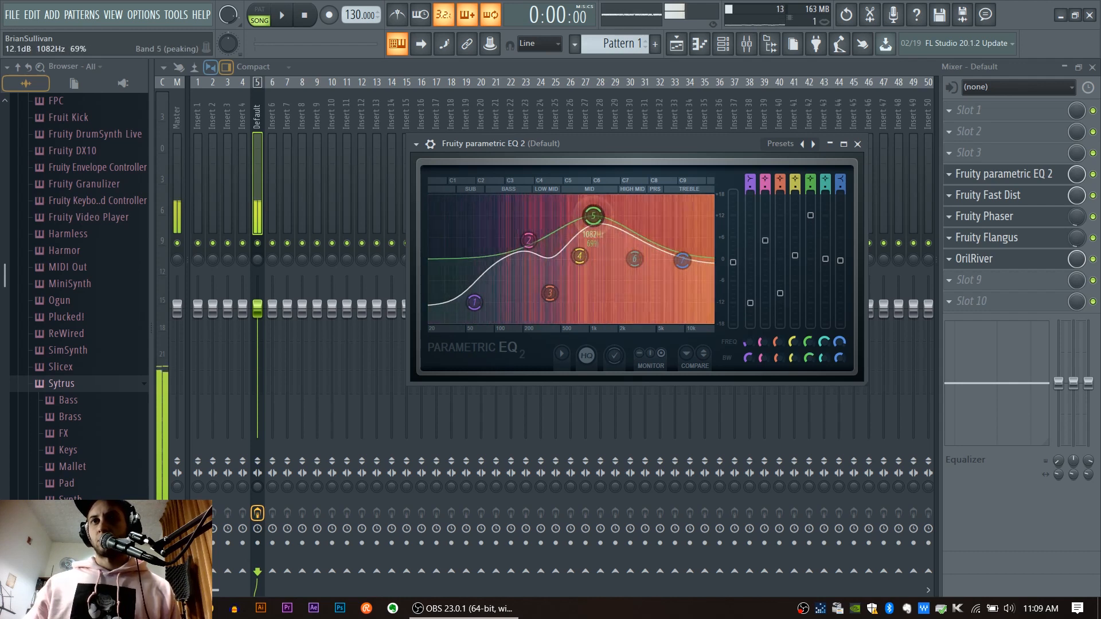
left_click_drag(682, 261, 640, 323)
Cut a narrow band 6 notch, boost band 5 strongly, and set band 4 to 4.1 dB at 673 Hz.
left_click_drag(594, 216, 611, 243)
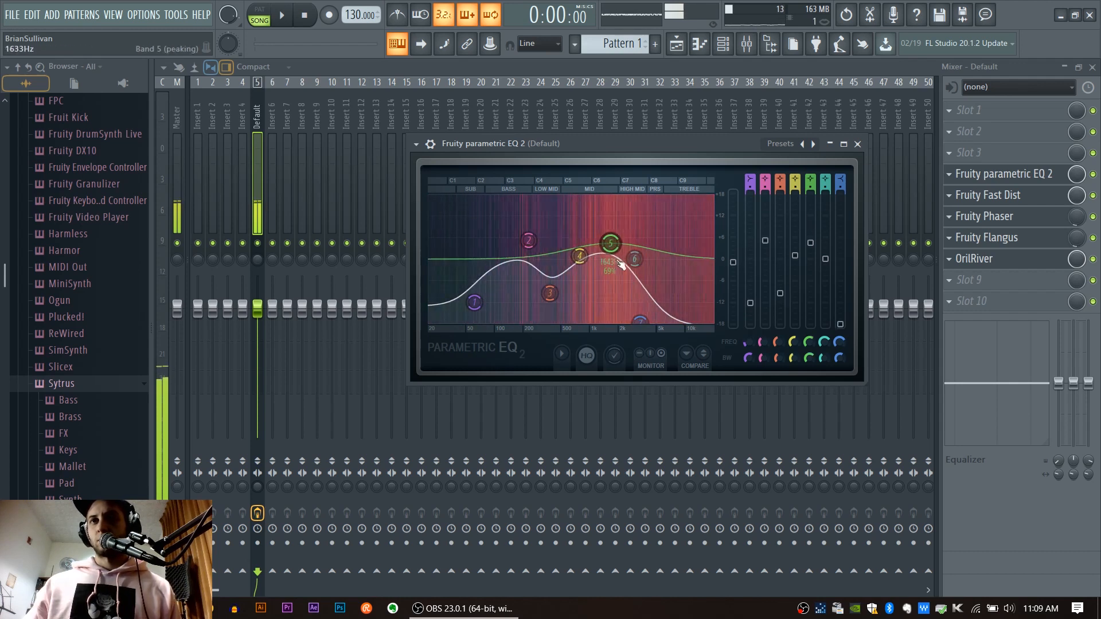
left_click_drag(640, 322, 660, 218)
left_click_drag(634, 259, 641, 323)
scroll(641, 322, "down", 6)
left_click_drag(611, 244, 611, 256)
left_click_drag(659, 218, 604, 207)
mouse_move(579, 256)
left_mouse_down()
mouse_move(573, 245)
mouse_move(568, 259)
left_mouse_up()
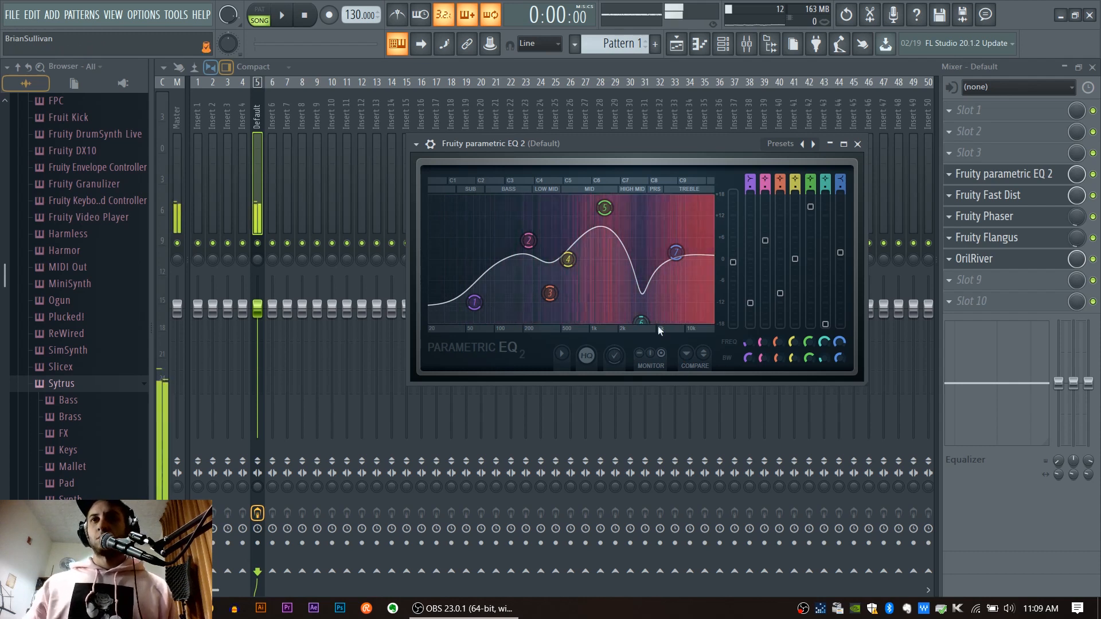
Rebalance EQ bands 1, 2 and 3 in the low end and reposition band 5's peak.
left_click_drag(604, 207, 595, 227)
left_click_drag(474, 302, 563, 288)
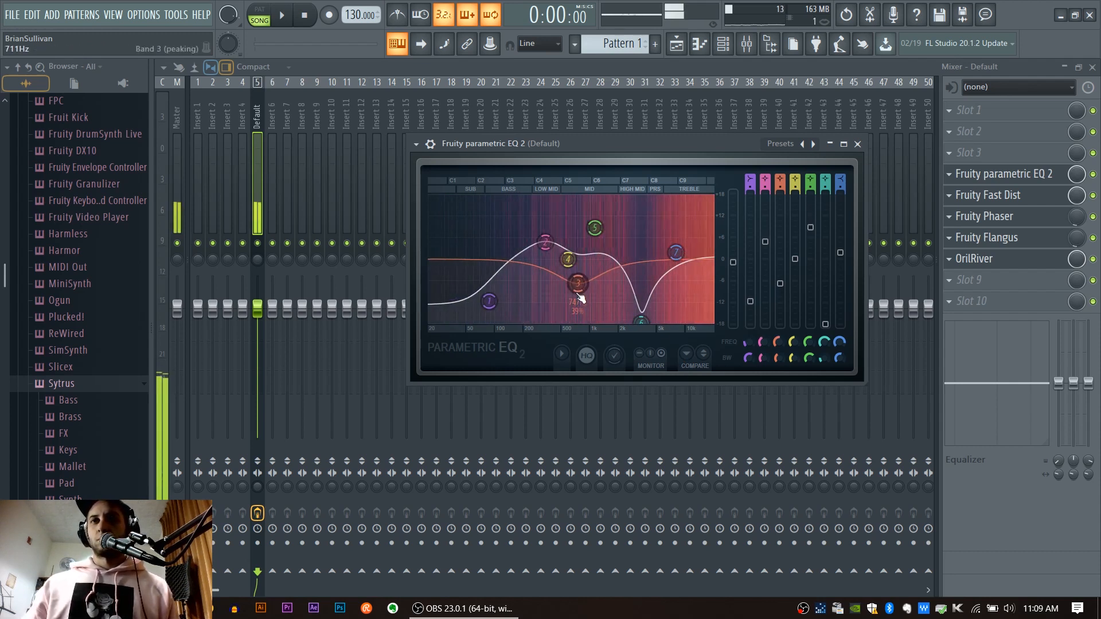
left_click_drag(594, 228, 596, 219)
left_click_drag(568, 259, 514, 267)
left_click_drag(489, 301, 483, 282)
left_click_drag(533, 247, 514, 248)
left_click_drag(528, 266, 470, 268)
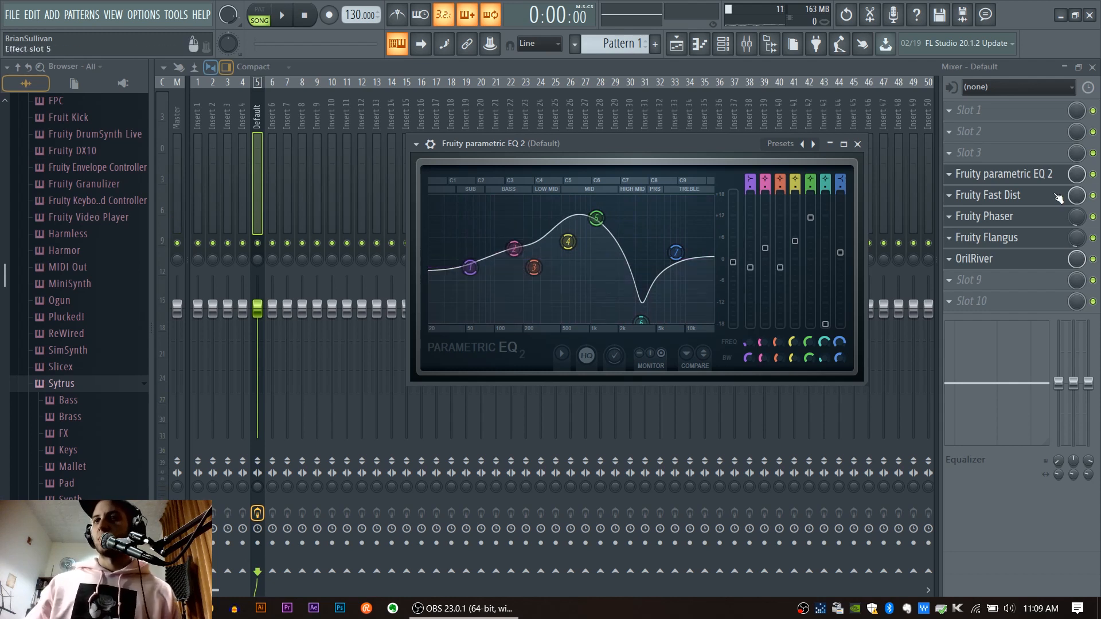
Bypass Fruity Fast Dist and reopen the parametric EQ near the top left.
left_click(1093, 196)
left_click(1000, 175)
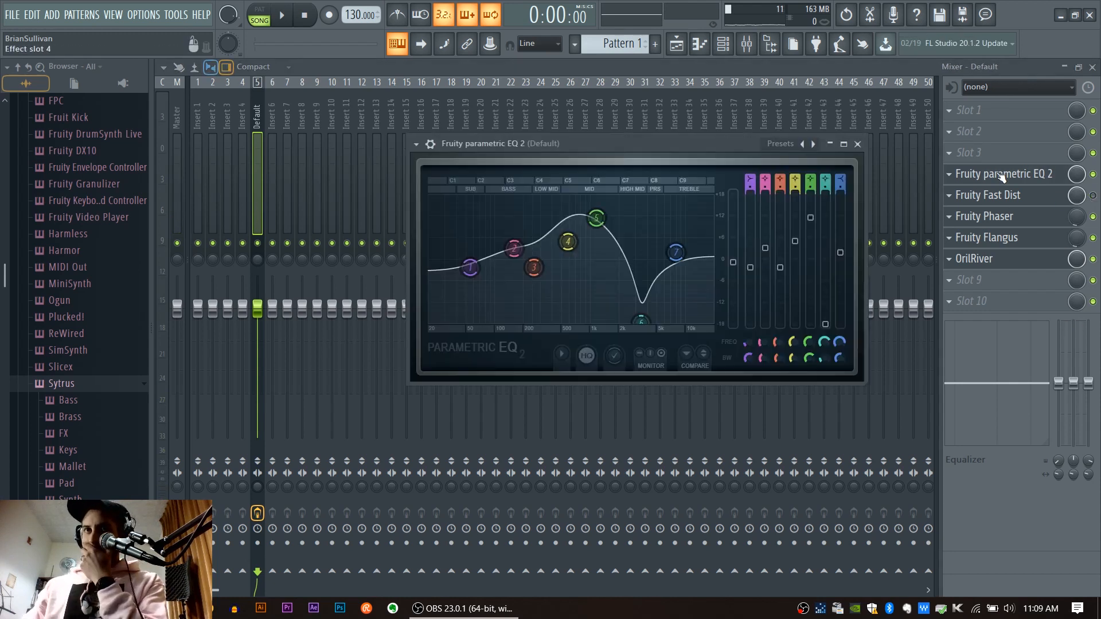
left_click_drag(648, 144, 426, 108)
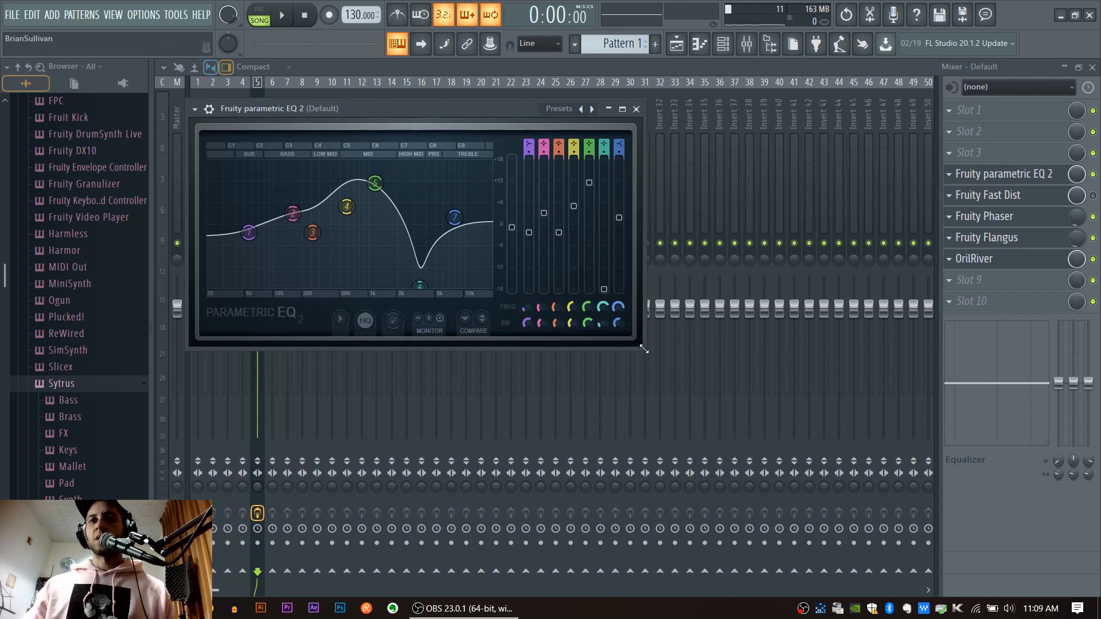
Enlarge the EQ window to fill the screen and inspect band 7's options.
left_click_drag(644, 348, 953, 564)
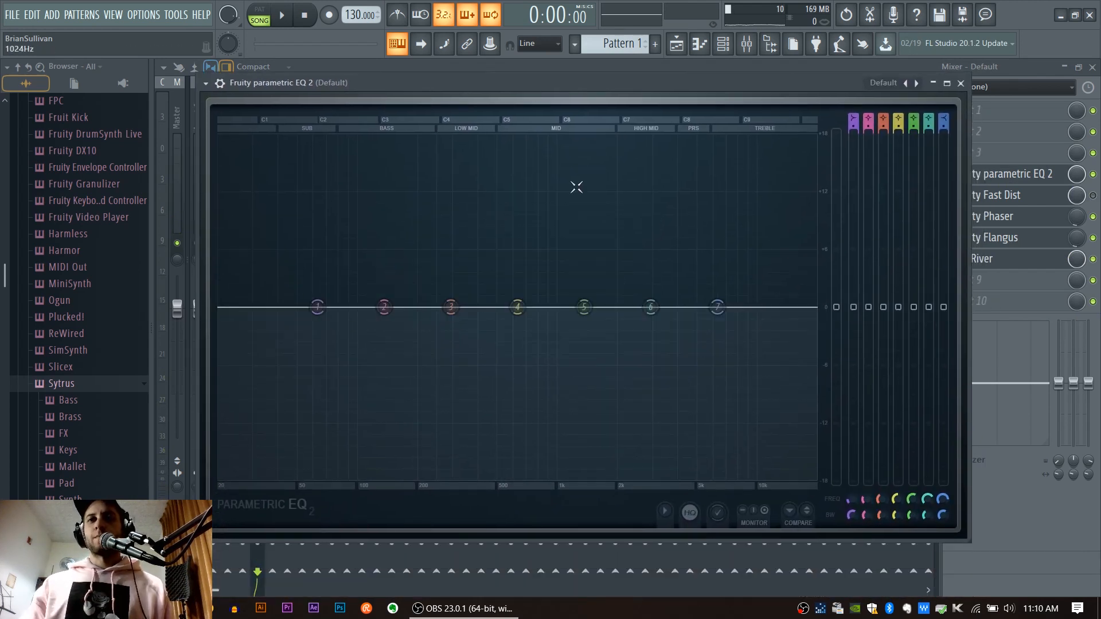
right_click(719, 309)
mouse_move(734, 345)
left_click(712, 304)
Pull band 7 down to -18 dB, then return it to a flat curve.
mouse_move(715, 309)
left_mouse_down()
mouse_move(754, 478)
mouse_move(227, 479)
mouse_move(700, 478)
mouse_move(356, 479)
mouse_move(458, 479)
mouse_move(380, 478)
mouse_move(361, 370)
mouse_move(350, 479)
left_mouse_up()
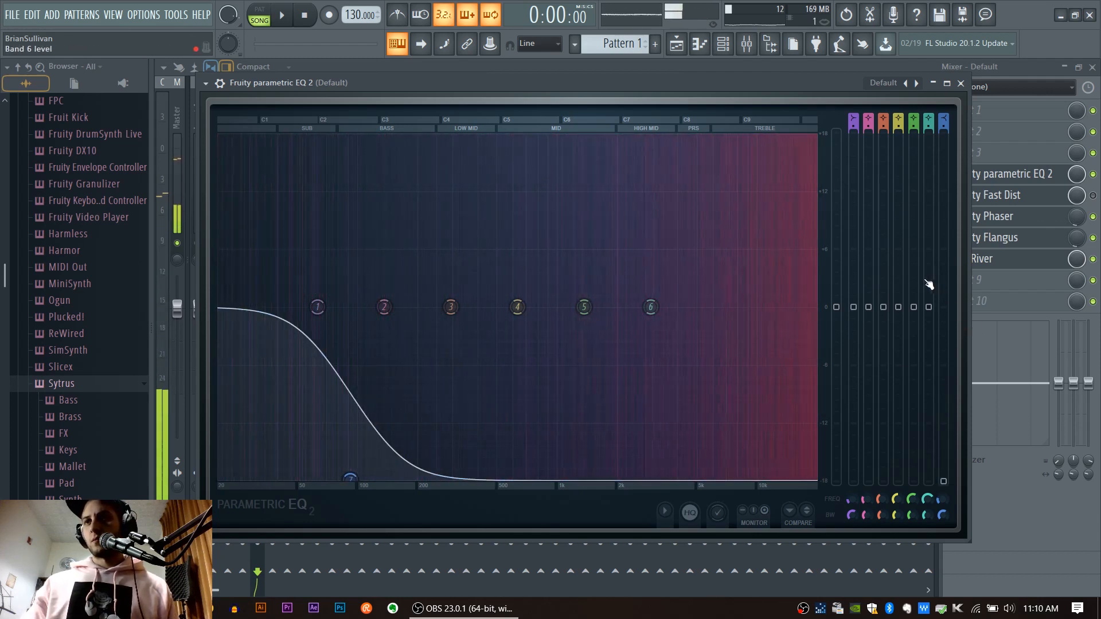
left_click_drag(813, 85, 804, 62)
left_click_drag(340, 457, 700, 283)
Make band 7 a Low pass filter with its cutoff around 3.7 kHz.
right_click(700, 283)
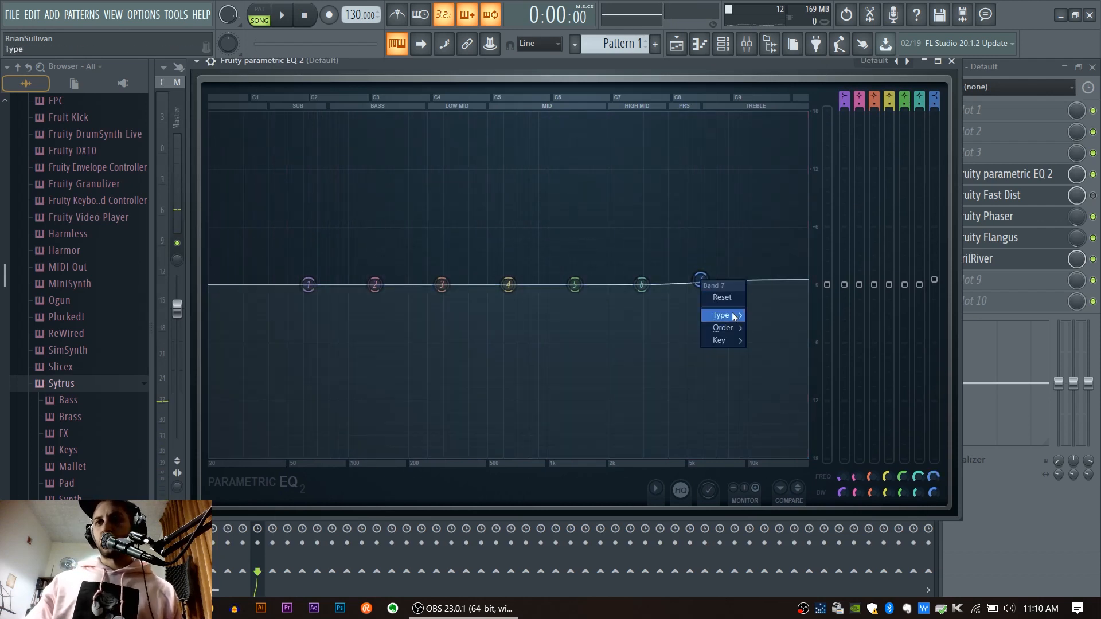
mouse_move(734, 315)
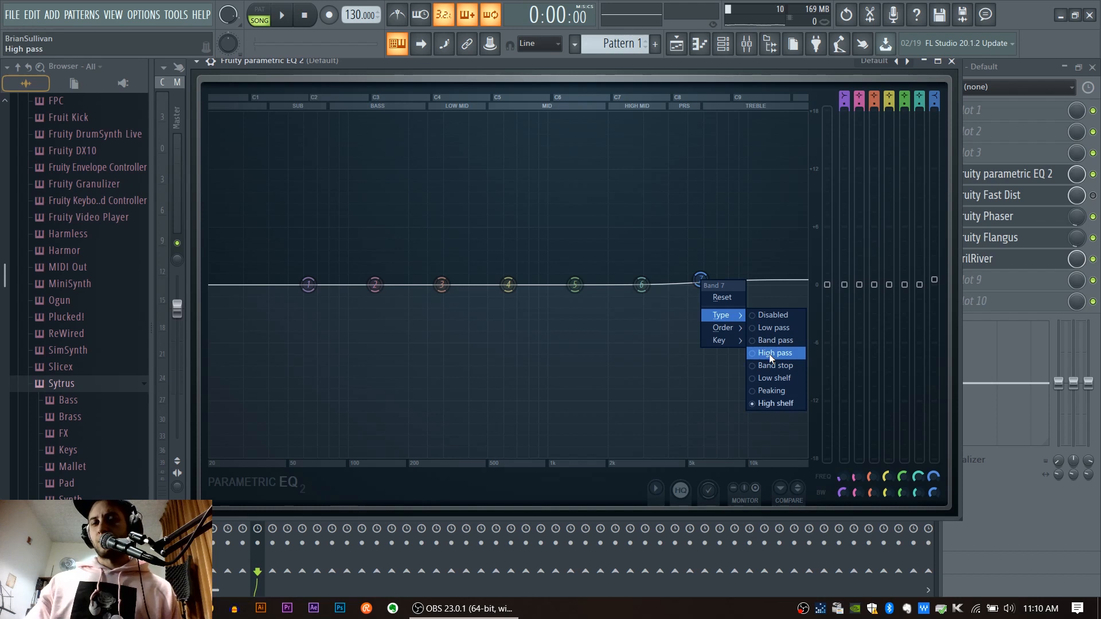
left_click(772, 330)
mouse_move(700, 281)
left_mouse_down()
mouse_move(528, 283)
mouse_move(747, 284)
mouse_move(745, 296)
mouse_move(685, 284)
mouse_move(702, 284)
left_mouse_up()
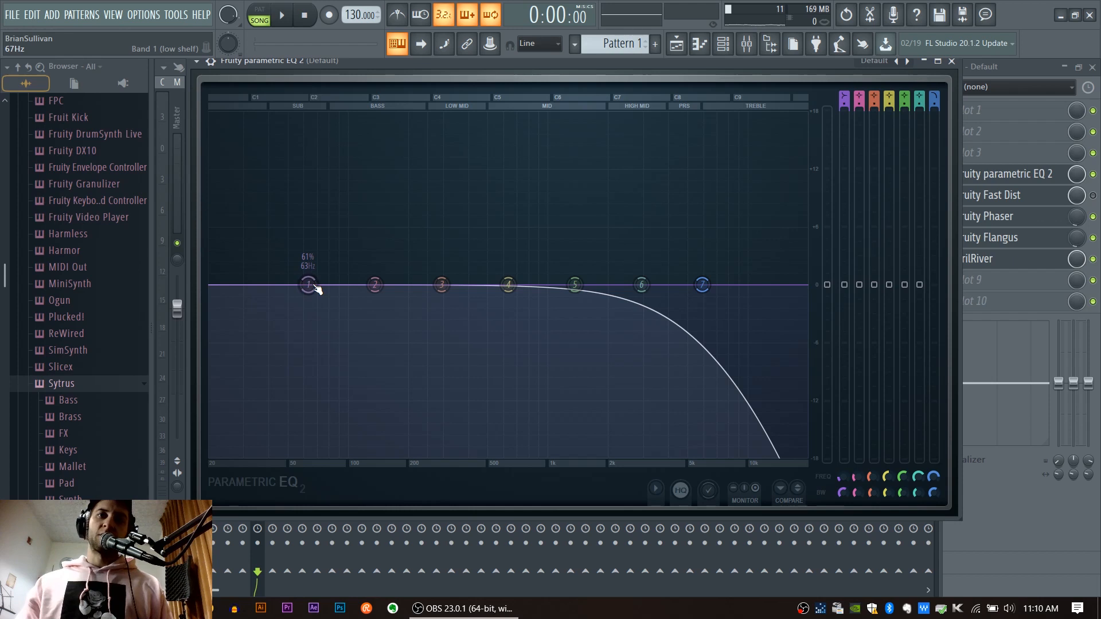
Make band 1 a High pass filter with its cutoff near 55 Hz.
right_click(312, 286)
mouse_move(344, 320)
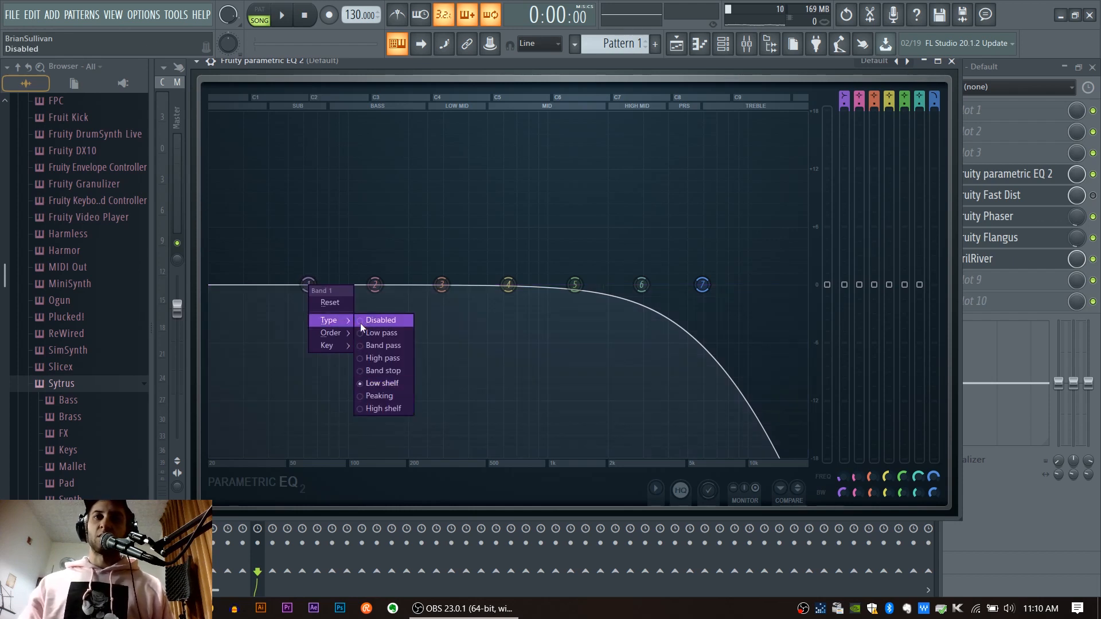
left_click(388, 361)
left_click_drag(311, 288, 268, 291)
scroll(300, 290, "down", 6)
scroll(300, 291, "up", 4)
scroll(300, 291, "down", 3)
Slide band 7's low-pass cutoff down toward 200 Hz, leaving mostly bass.
left_click_drag(704, 286, 407, 285)
scroll(720, 288, "down", 5)
scroll(719, 289, "up", 2)
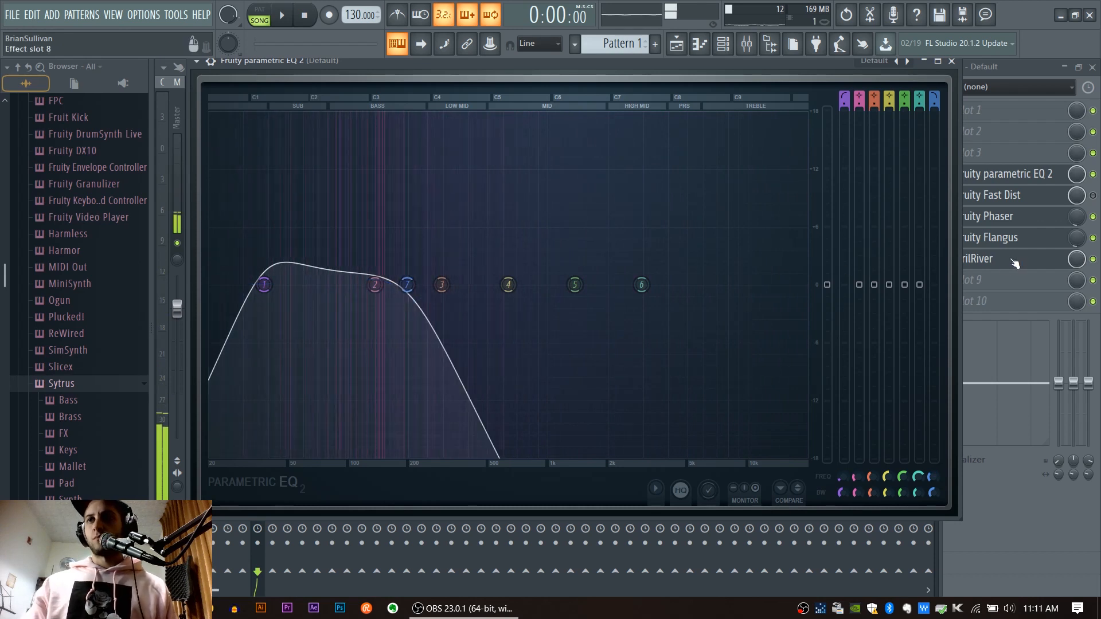
Load OrilRiver's Deep cave preset and lower its Wet level to -19.32 dB.
left_click(974, 259)
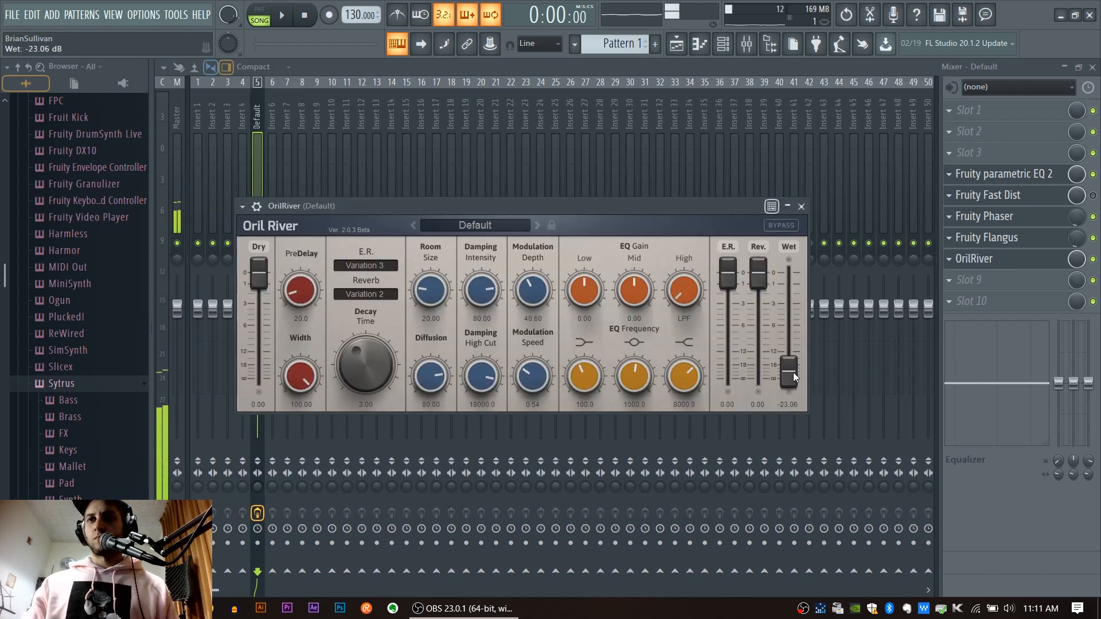
left_click(493, 224)
left_click(458, 465)
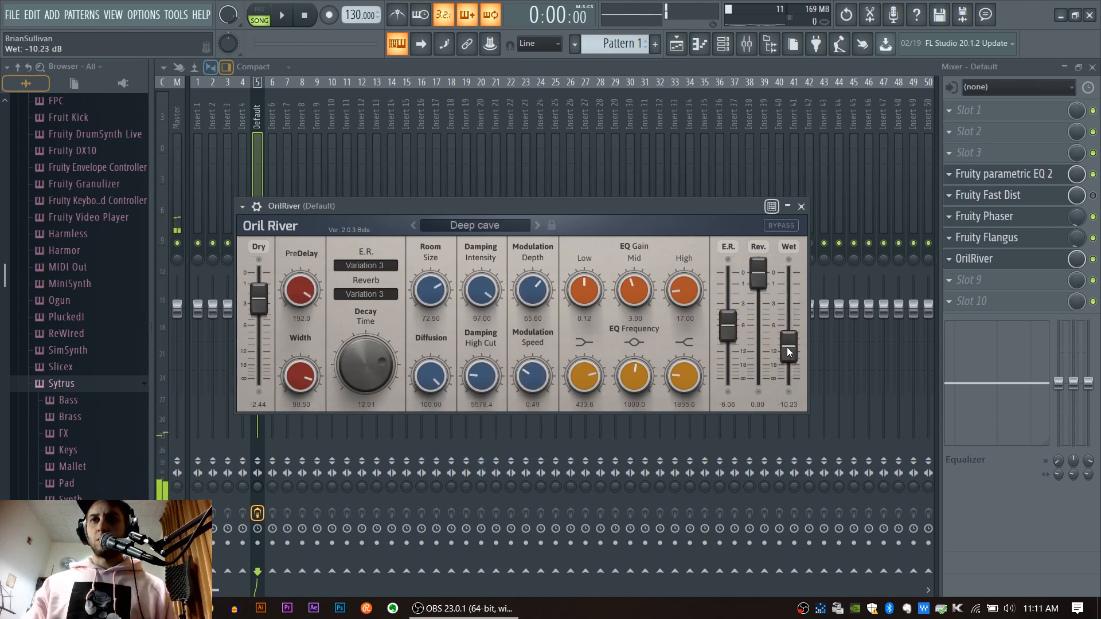
left_click_drag(787, 360, 787, 364)
left_click_drag(668, 205, 732, 250)
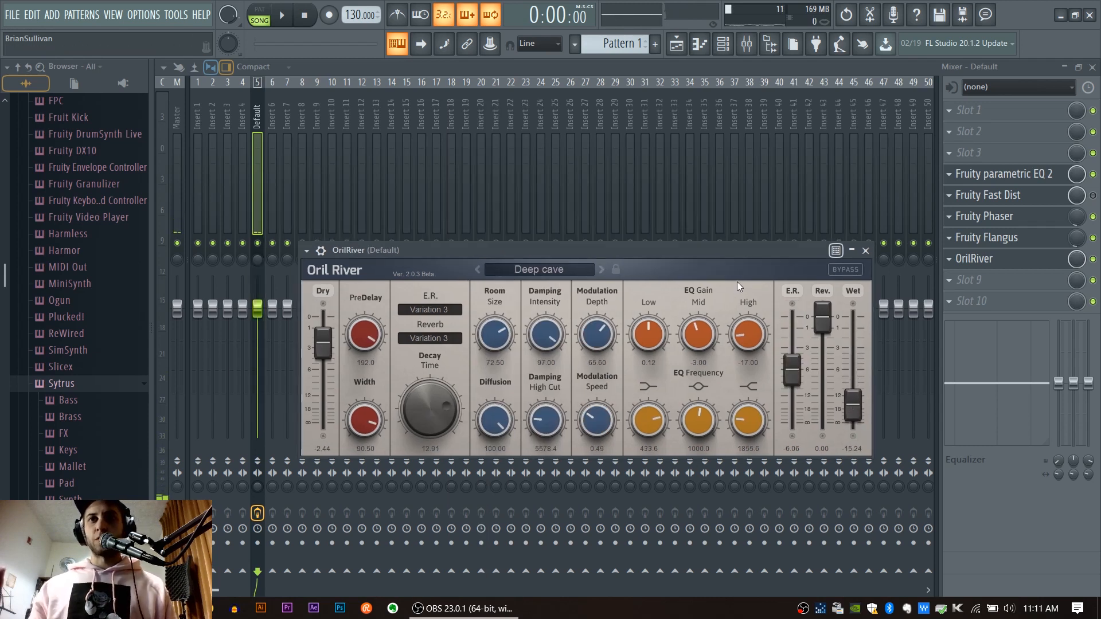
Narrow the EQ band-pass by moving band 7's low-pass cutoff further left.
scroll(854, 410, "down", 2)
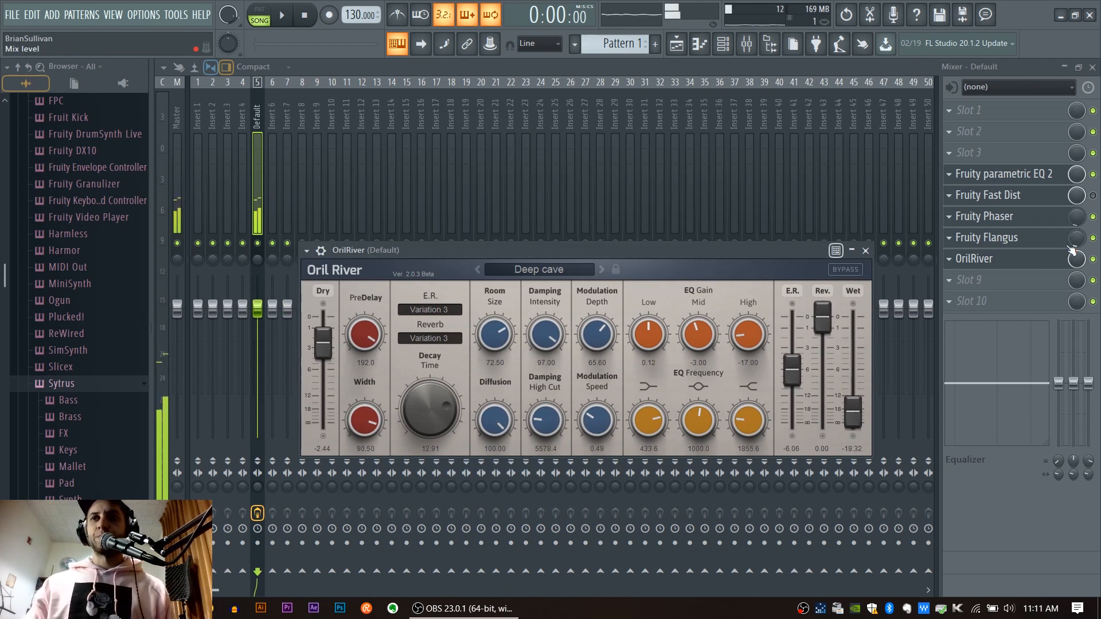
left_click(1017, 177)
left_click_drag(411, 287, 339, 284)
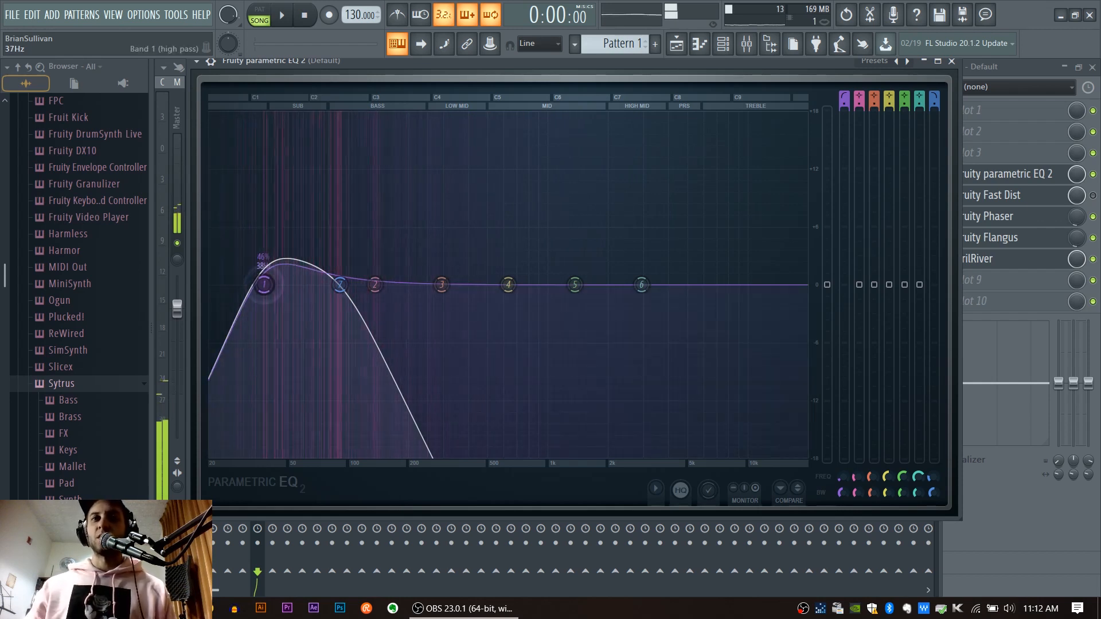
Move band 1's high-pass to about 95 Hz, boost band 2 3.9 dB at 144 Hz, and give band 7 a Steep 8 slope.
left_click_drag(309, 284, 383, 284)
left_click_drag(375, 284, 342, 284)
right_click(383, 285)
mouse_move(402, 320)
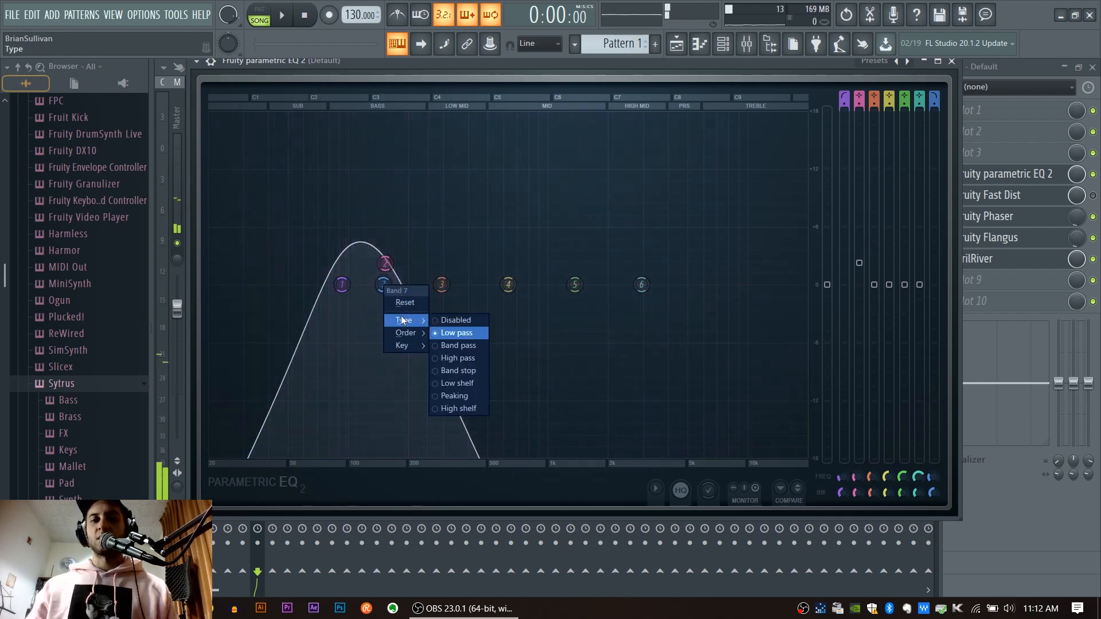
mouse_move(428, 334)
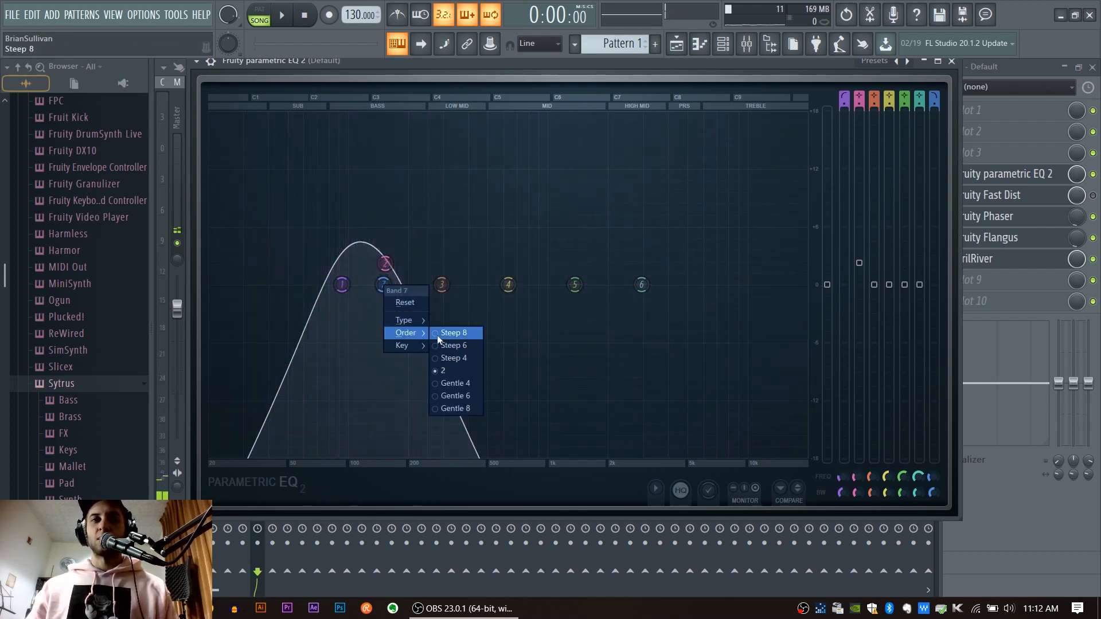
left_click(438, 337)
Give band 1 a Steep 8 slope at about 85 Hz and raise the EQ's Main level to +10 dB.
right_click(342, 285)
mouse_move(363, 320)
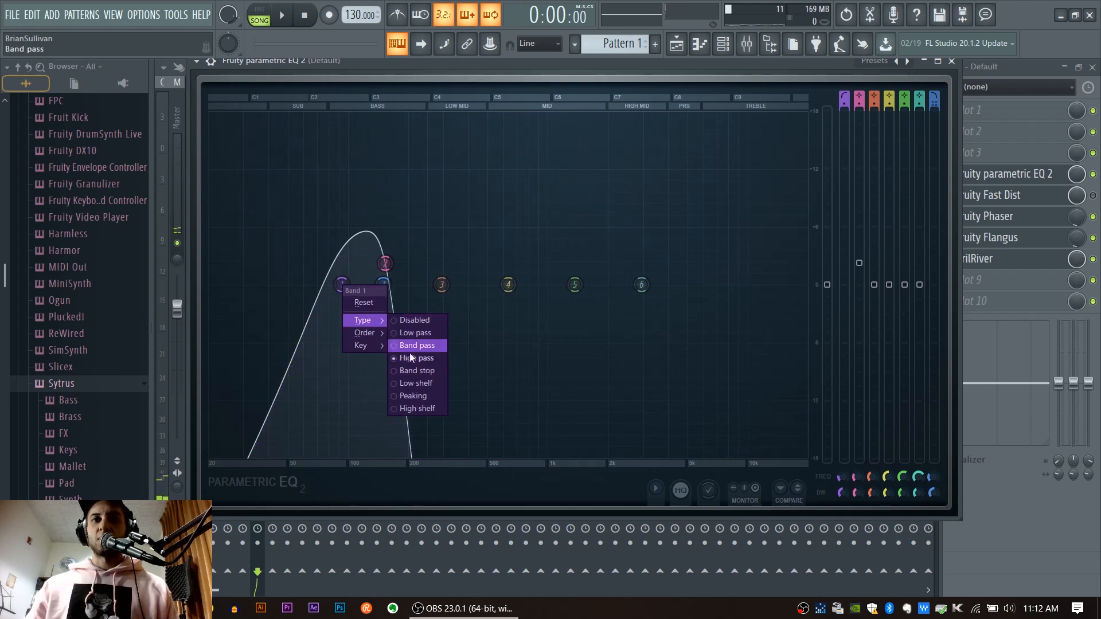
left_click(405, 335)
left_click_drag(341, 284, 319, 285)
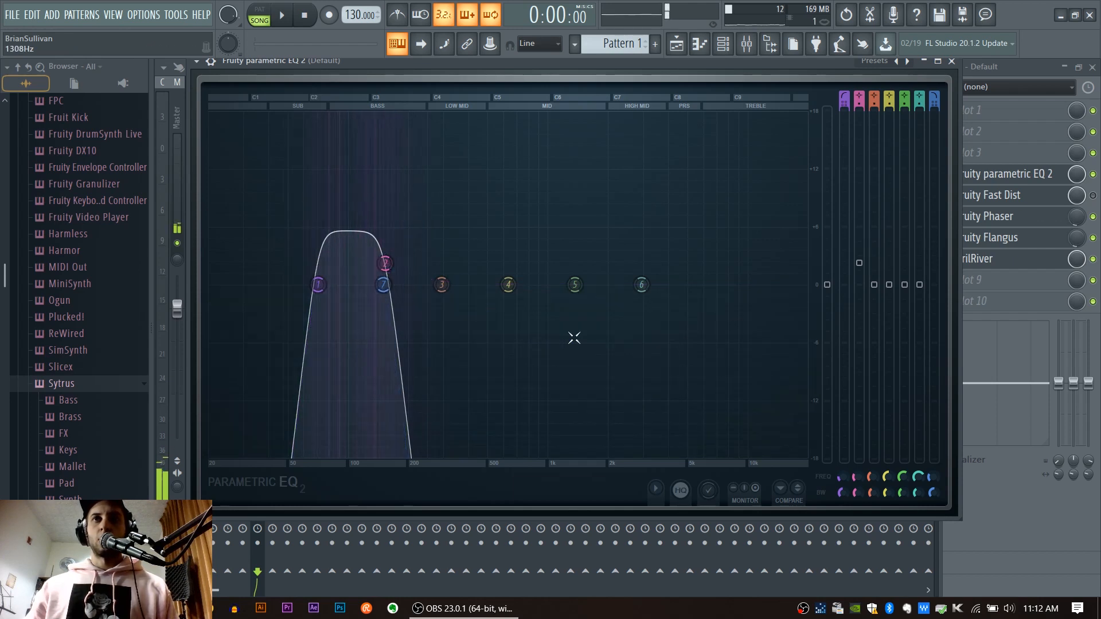
left_click_drag(826, 285, 827, 195)
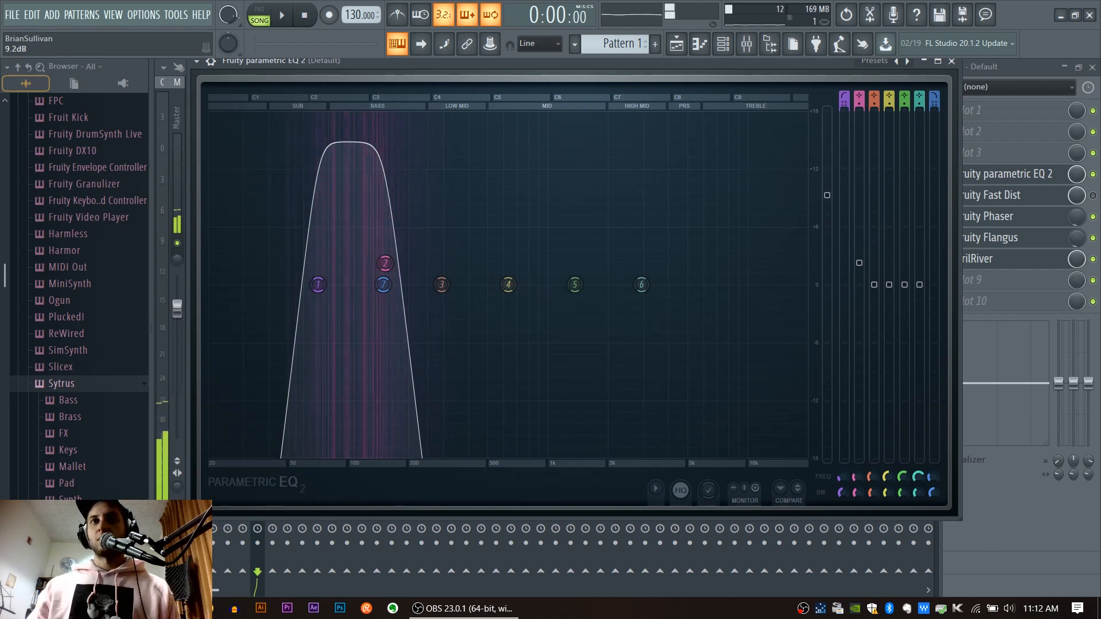
left_click_drag(826, 194, 827, 188)
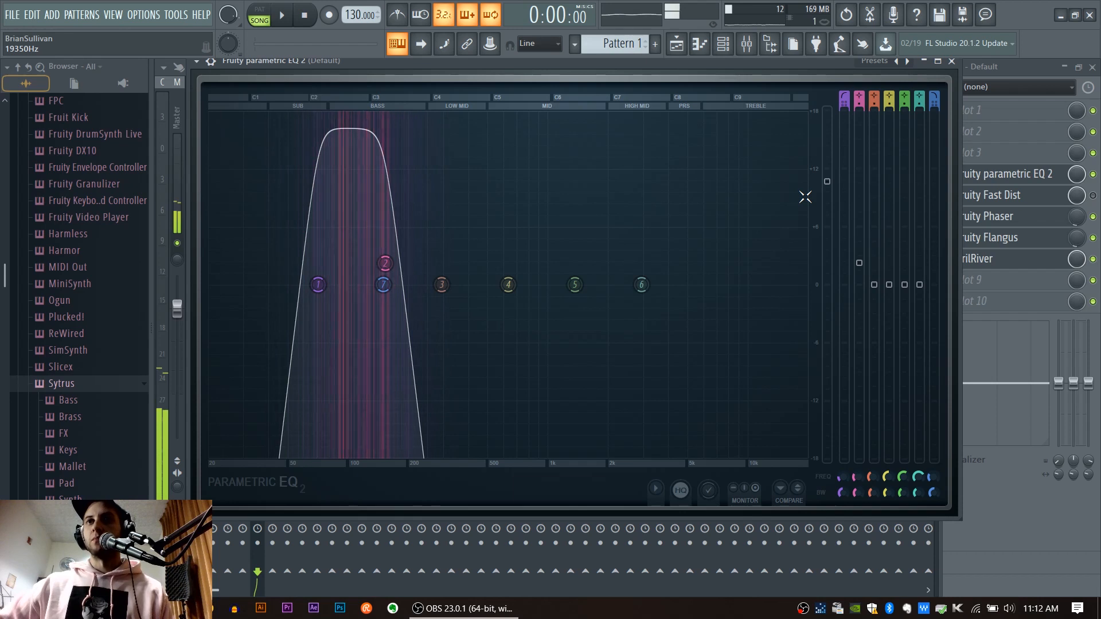
Drop band 1's high-pass to about 38 Hz, then raise it, and move band 7's low-pass to 185 Hz.
left_click_drag(318, 285, 244, 285)
scroll(266, 286, "up", 3)
scroll(265, 286, "down", 5)
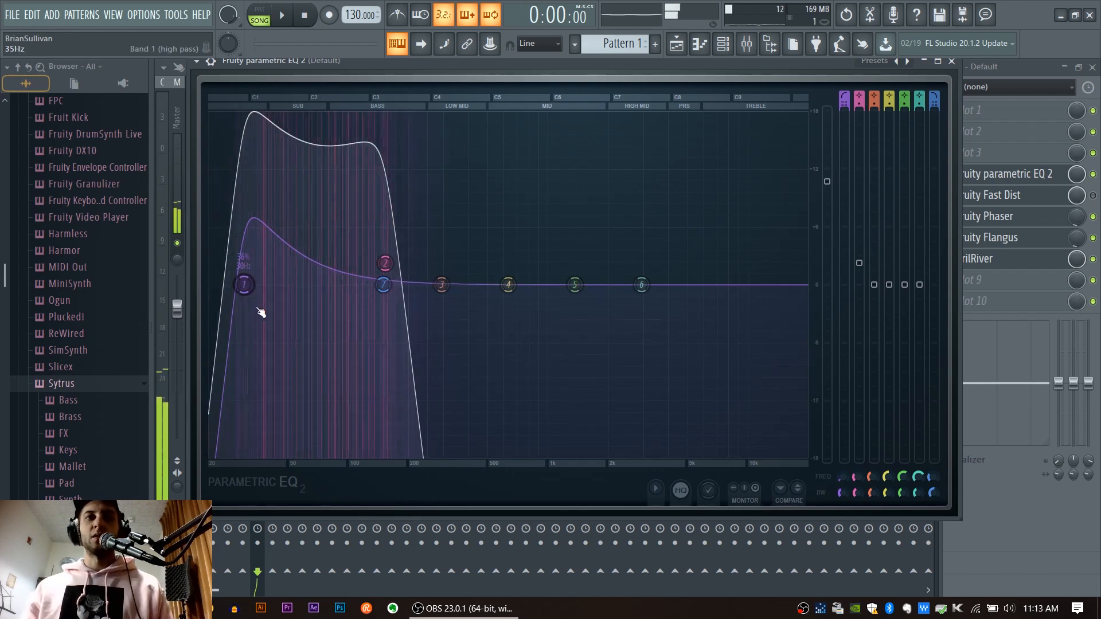
mouse_move(383, 285)
left_mouse_down()
mouse_move(401, 284)
mouse_move(381, 293)
left_mouse_up()
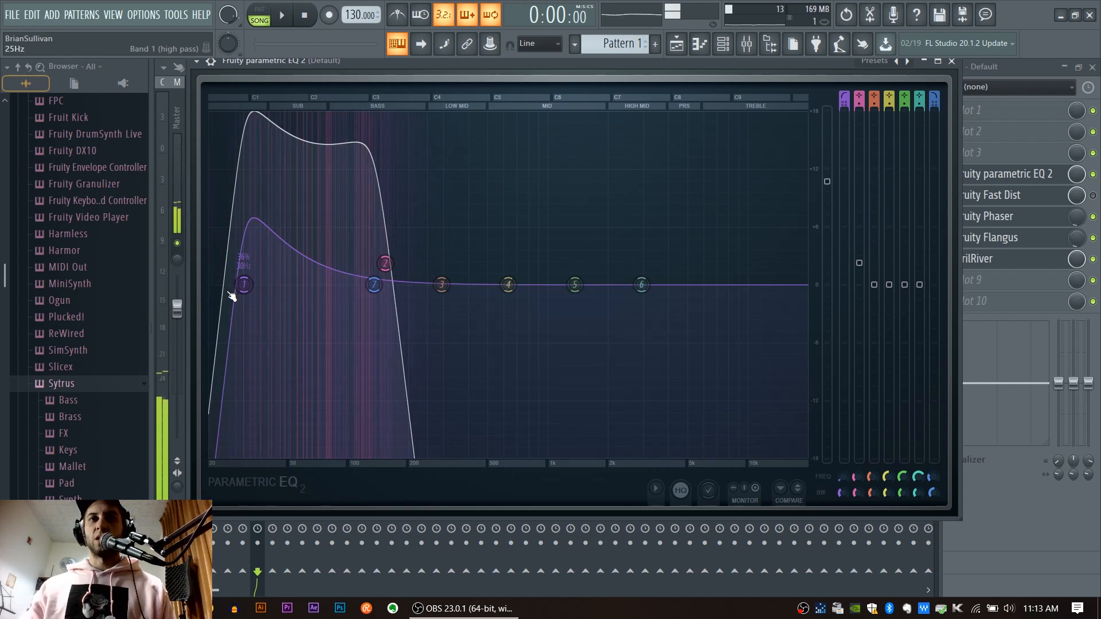
left_click_drag(243, 287, 406, 291)
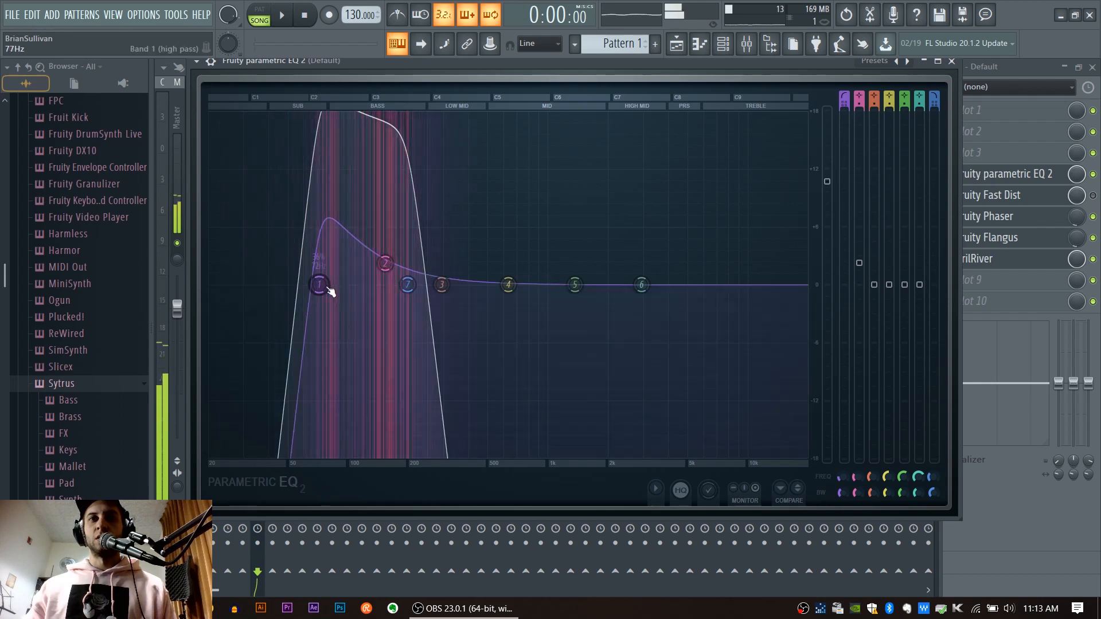
Pull the EQ's Main output level back down and adjust band bandwidth.
left_click_drag(826, 181, 826, 248)
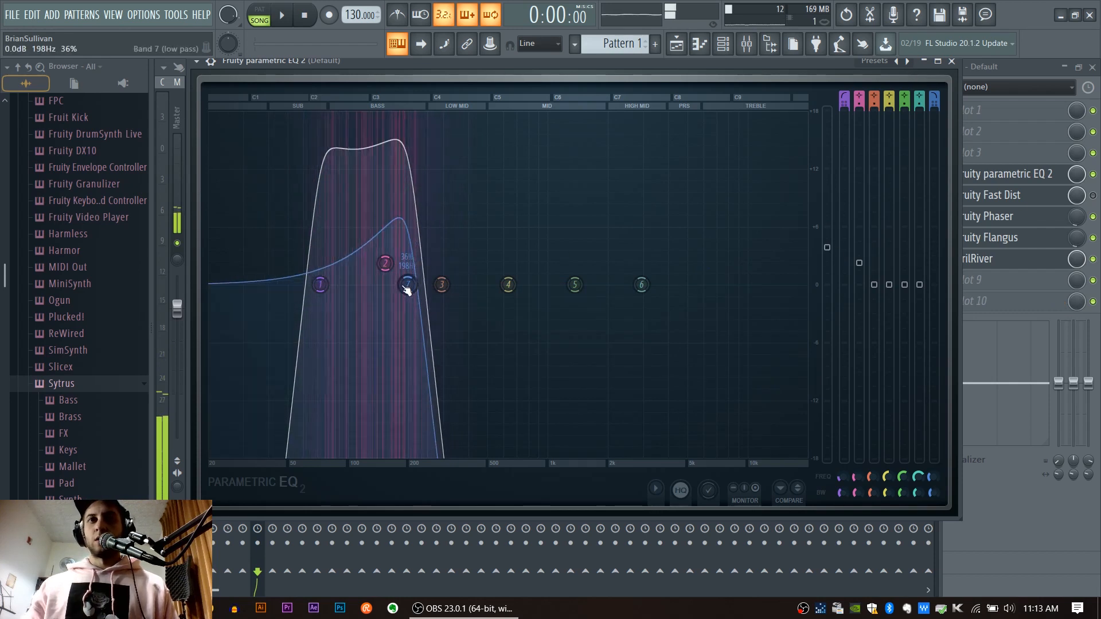
scroll(322, 289, "down", 8)
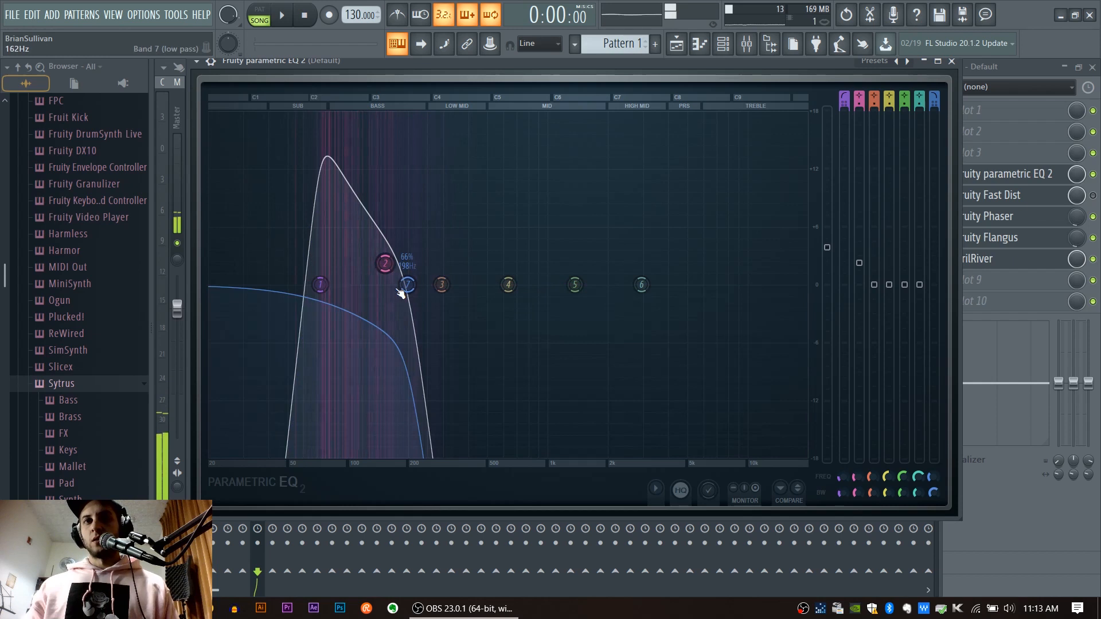
scroll(407, 286, "down", 5)
scroll(407, 290, "down", 4)
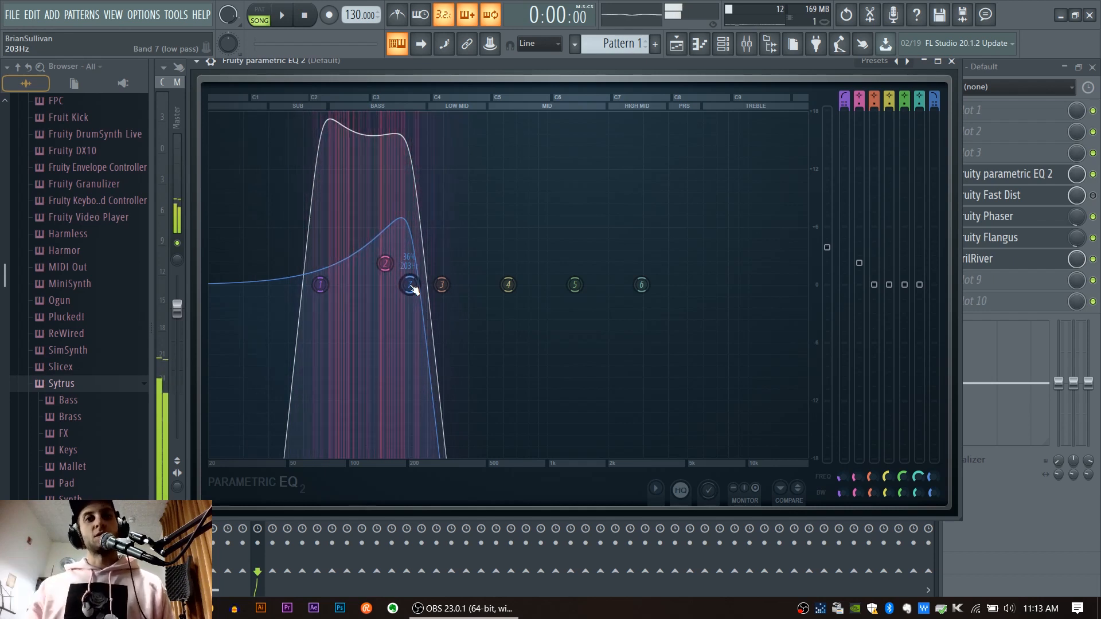
Settle the low-pass near 171 Hz, add resonance to the high-pass, and raise the output slightly.
left_click_drag(412, 287, 415, 287)
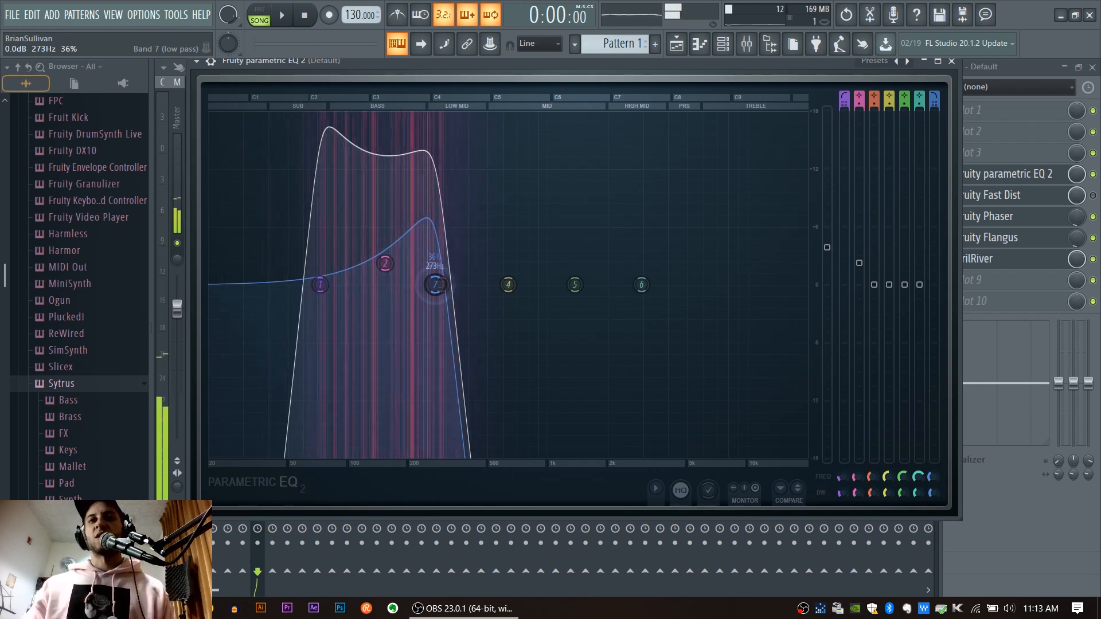
left_click_drag(423, 284, 393, 284)
left_click(323, 285)
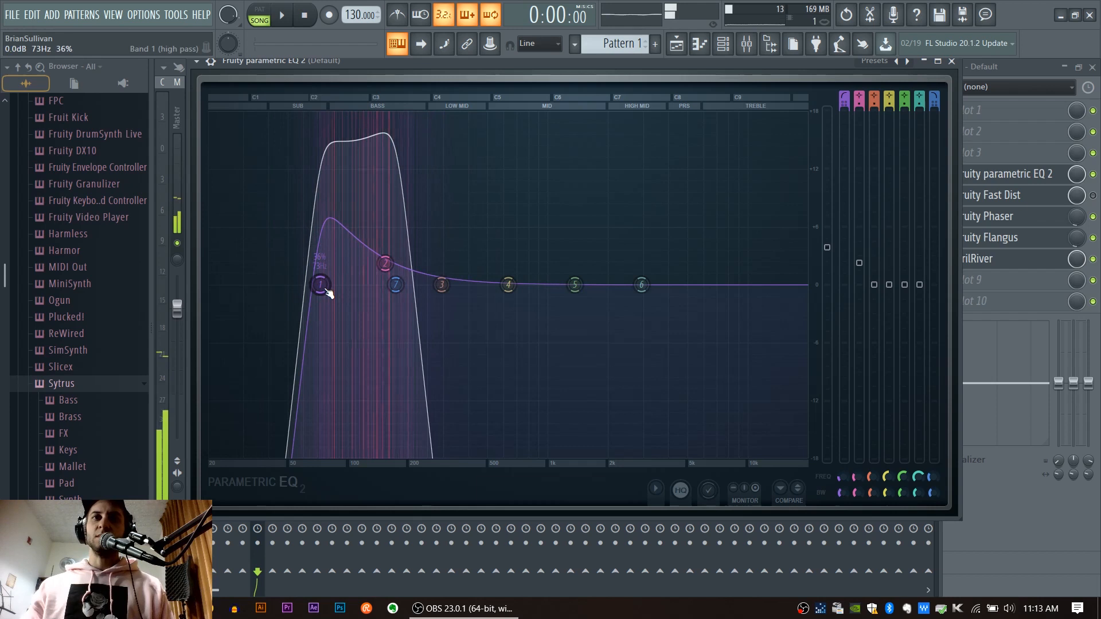
scroll(328, 292, "up", 3)
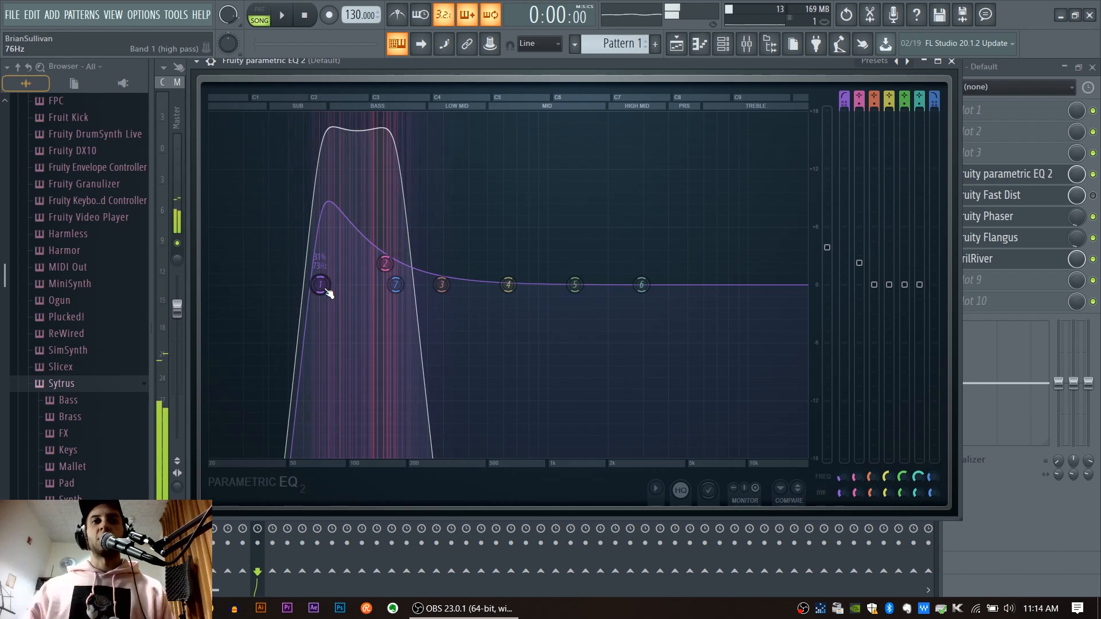
scroll(328, 292, "up", 4)
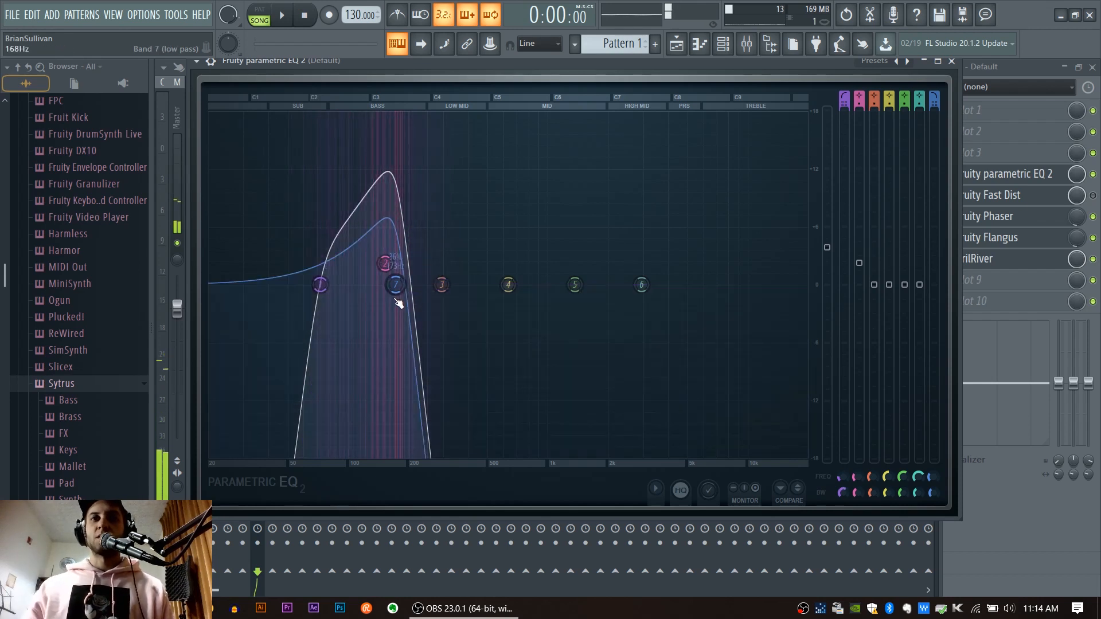
left_click_drag(830, 246, 831, 240)
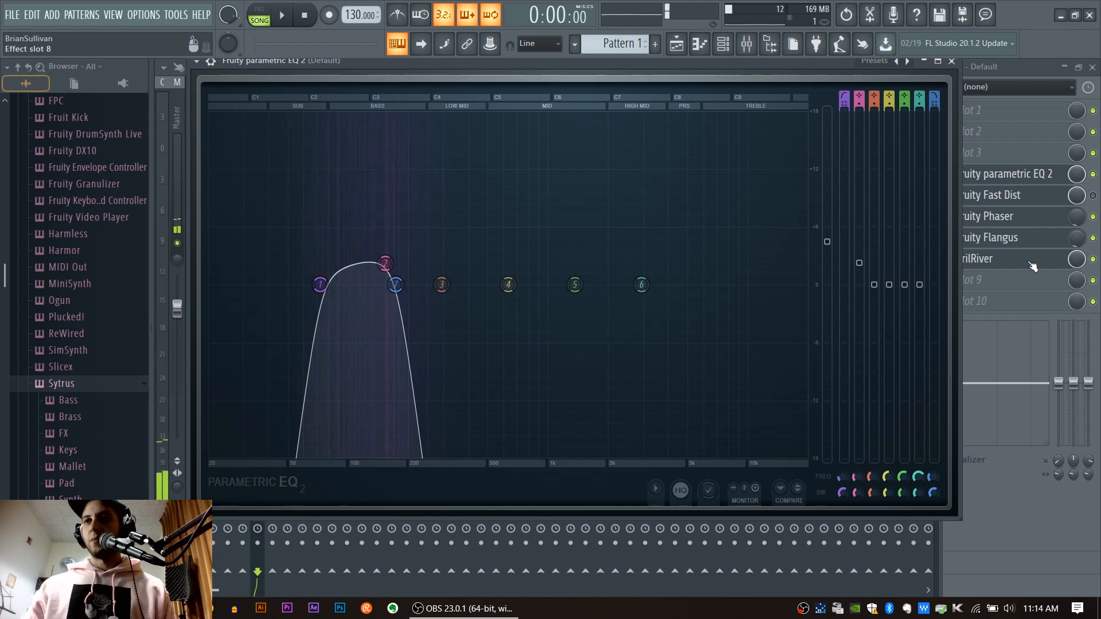
Load Fruity Limiter into the insert's empty effect slot and set its gain to about 5.9 dB.
left_click_drag(769, 63, 812, 265)
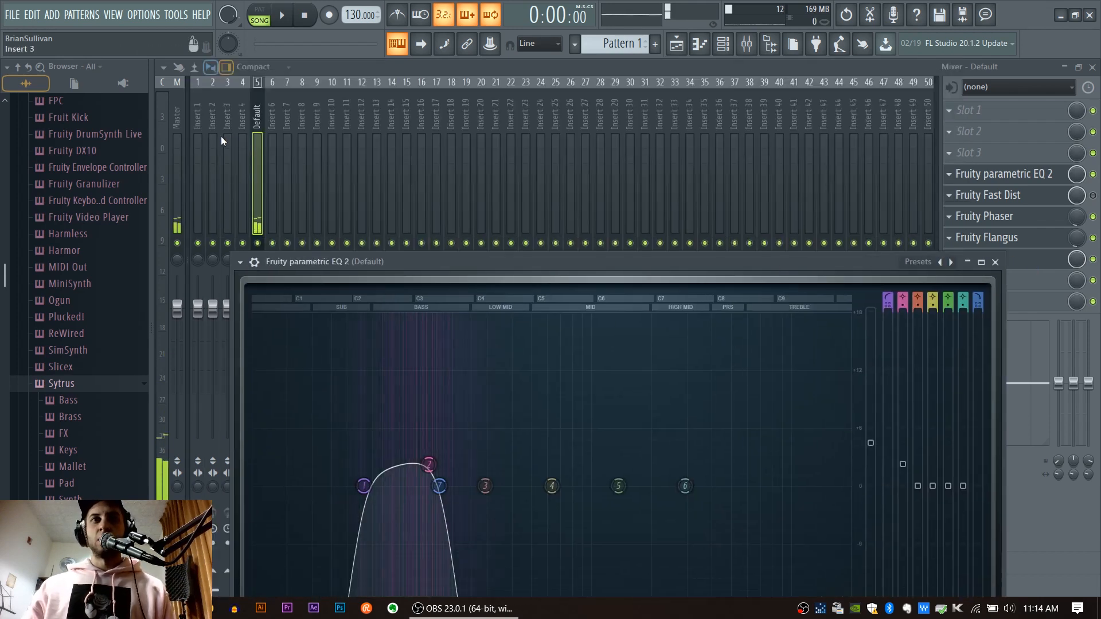
left_click(258, 119)
left_click(951, 281)
mouse_move(956, 297)
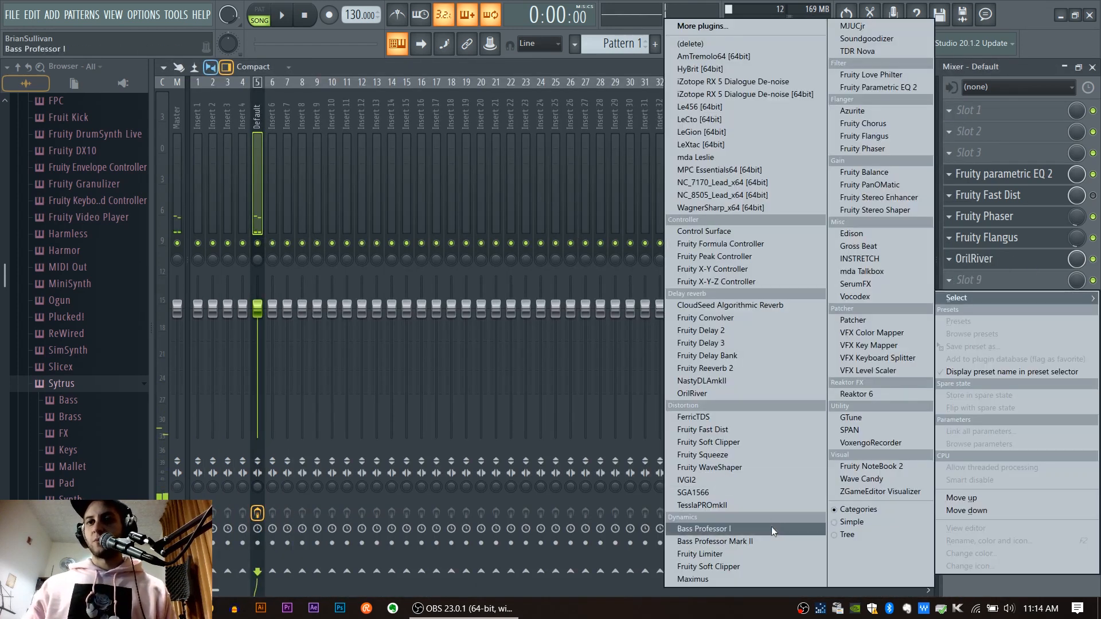
left_click(774, 554)
left_click_drag(252, 349, 253, 335)
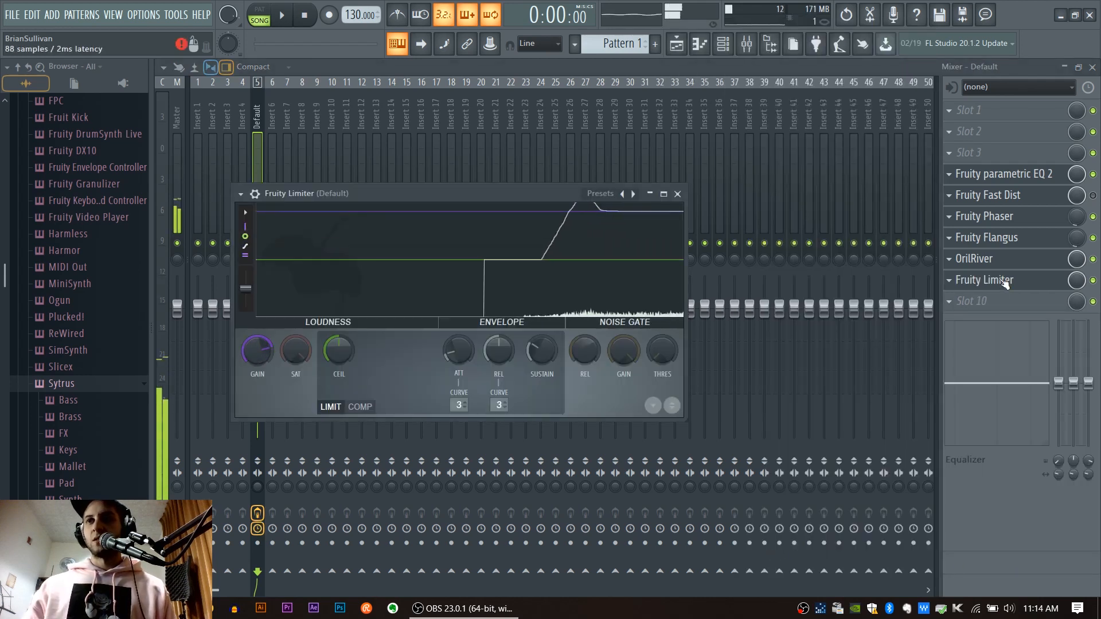
left_click_drag(252, 345, 252, 356)
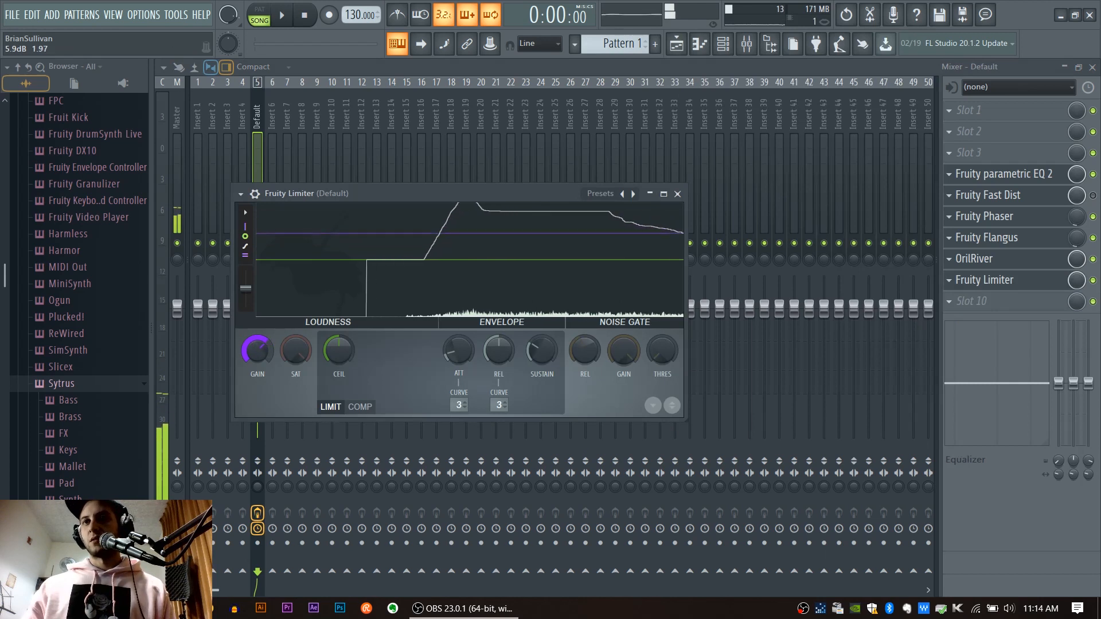
Raise OrilRiver's Wet level to about -12.47 dB, then bring Parametric EQ 2 back up.
left_click(974, 259)
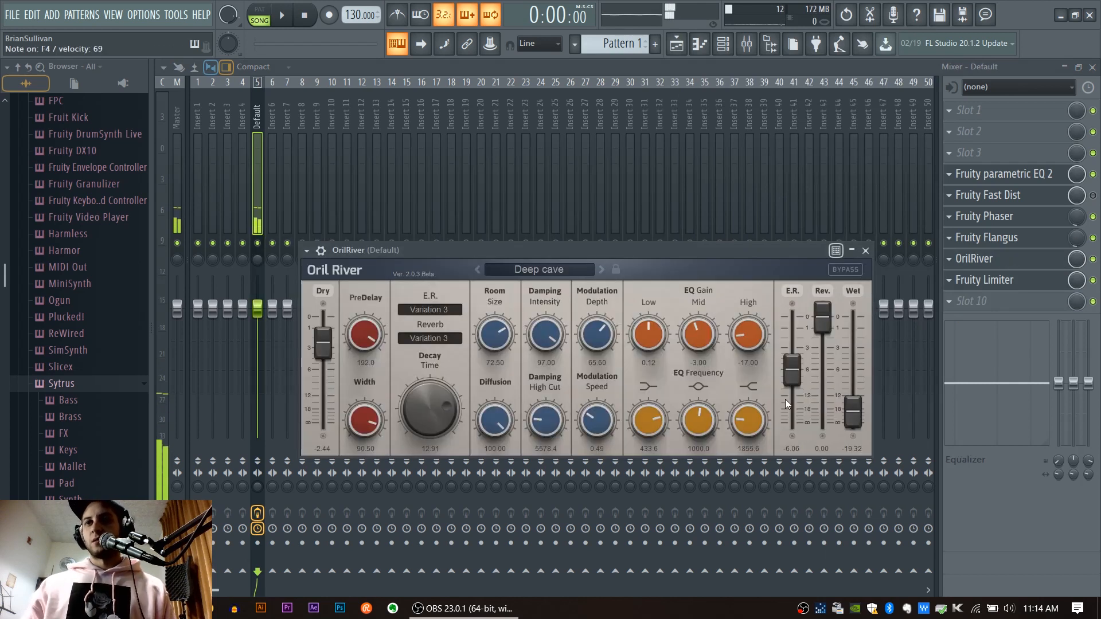
left_click_drag(850, 414, 850, 403)
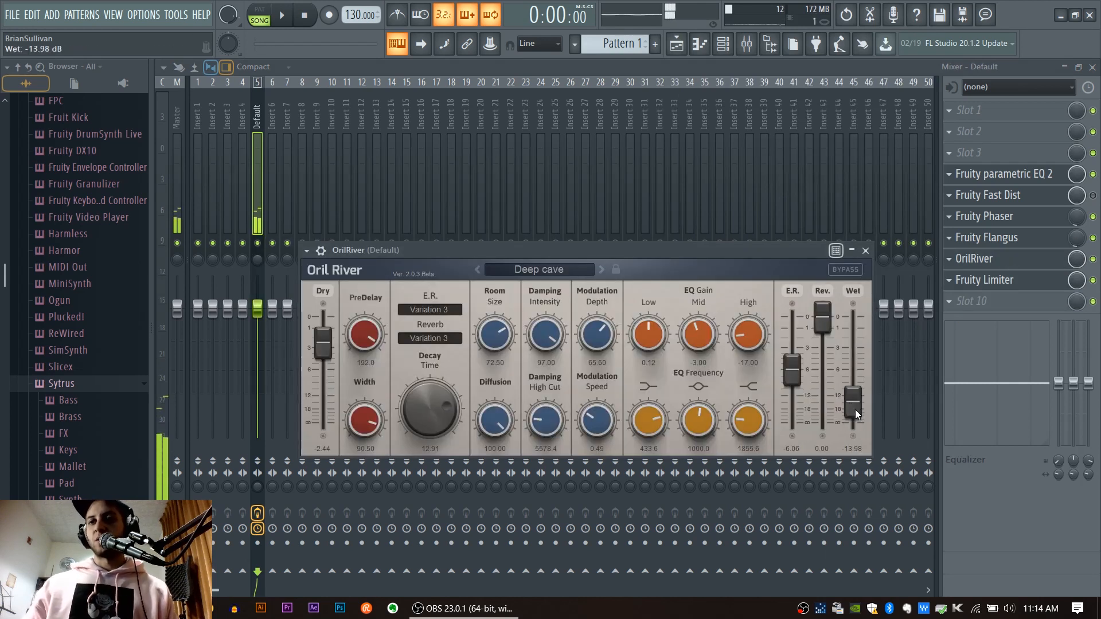
mouse_move(859, 405)
left_mouse_down()
mouse_move(862, 388)
mouse_move(856, 401)
left_mouse_up()
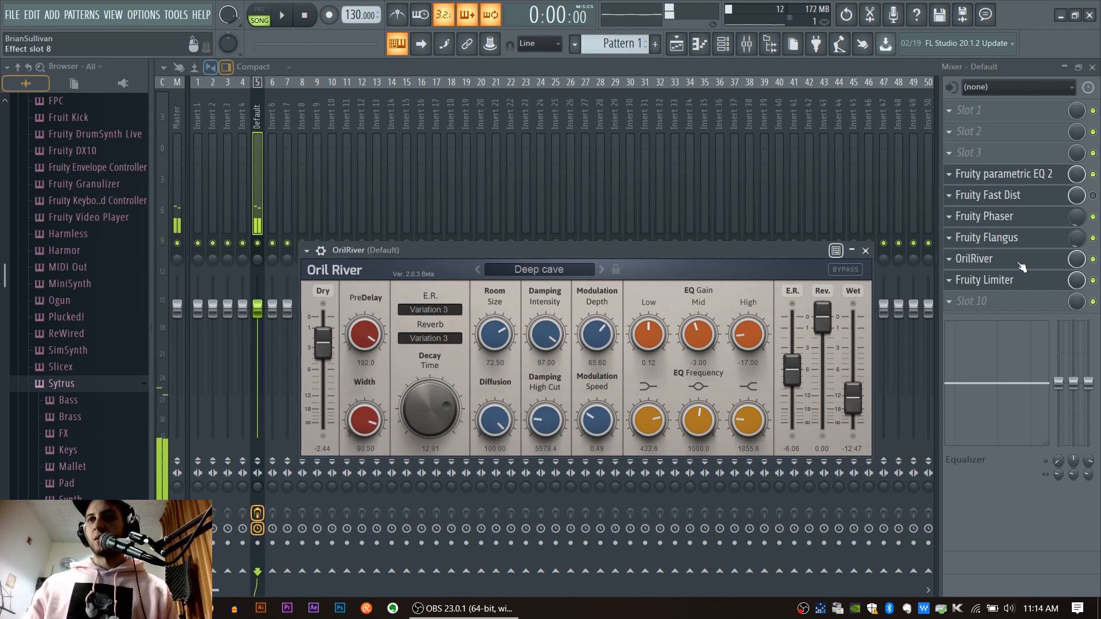
left_click(1008, 173)
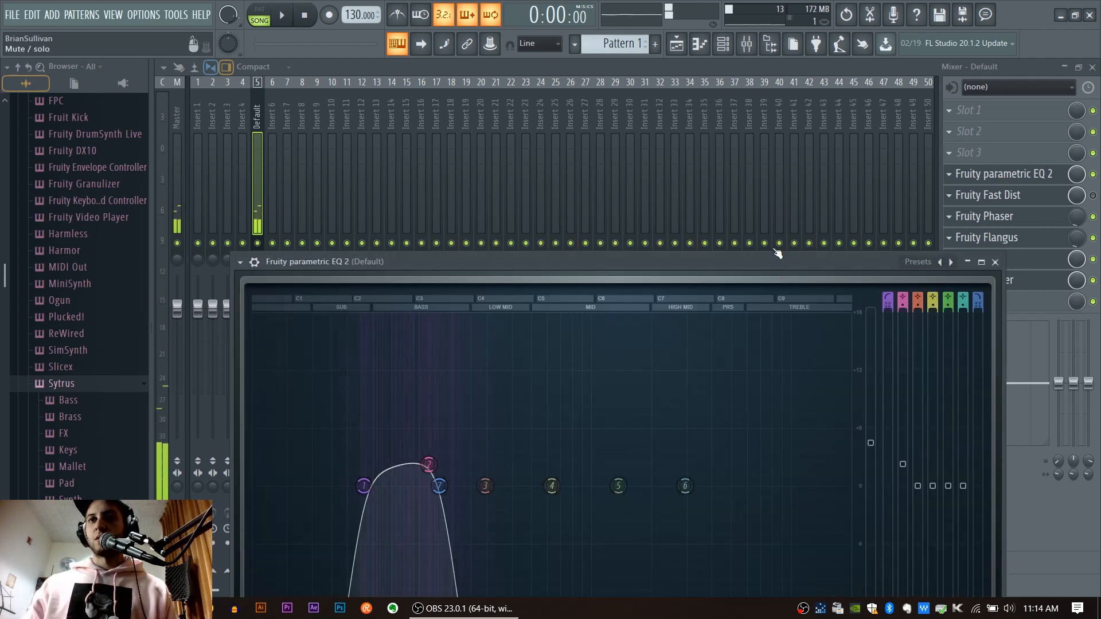
Lower band 2 to -1.4 dB at 122 Hz and give the low-pass band a 2nd-order slope.
left_click_drag(775, 261, 759, 87)
left_click_drag(412, 290, 430, 311)
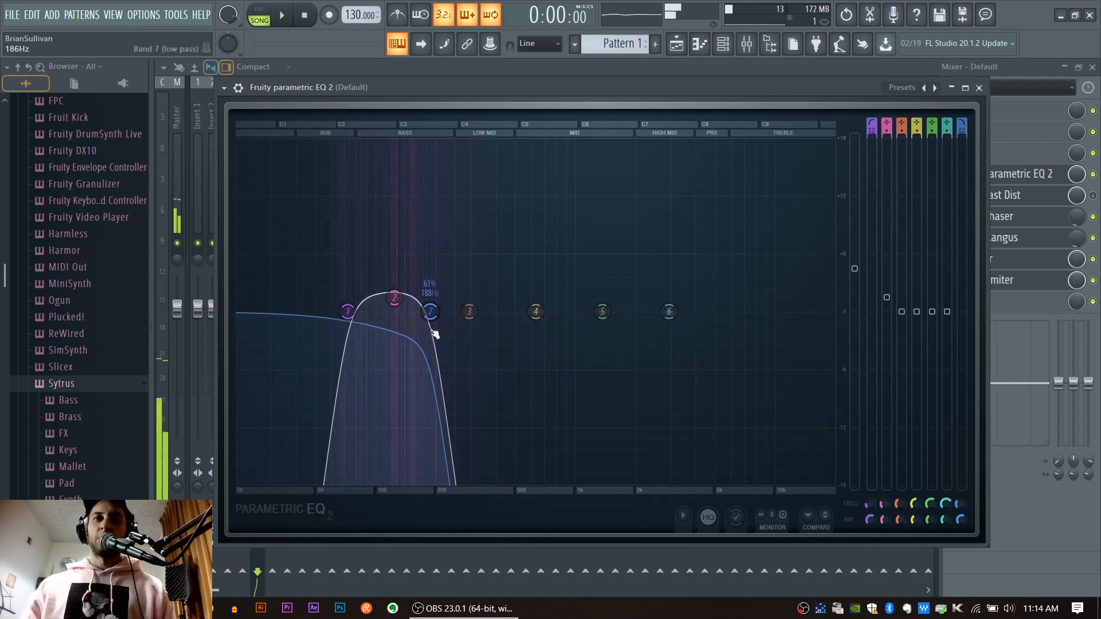
right_click(430, 312)
mouse_move(448, 366)
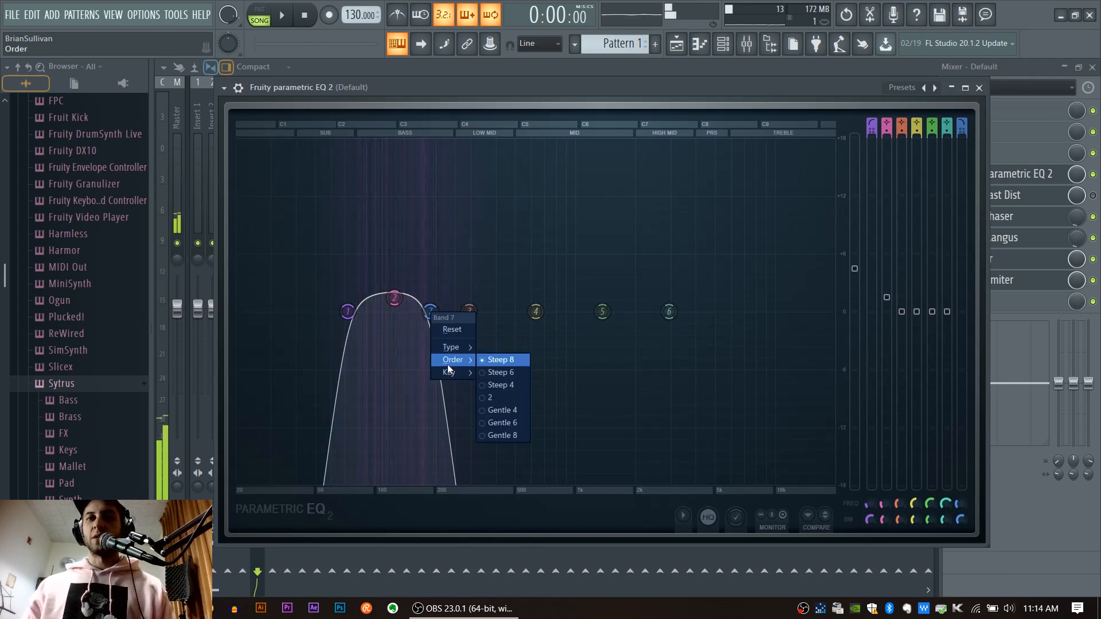
left_click(514, 398)
Set the low-pass cutoff to about 129 Hz and adjust its bandwidth.
left_click_drag(430, 311, 396, 311)
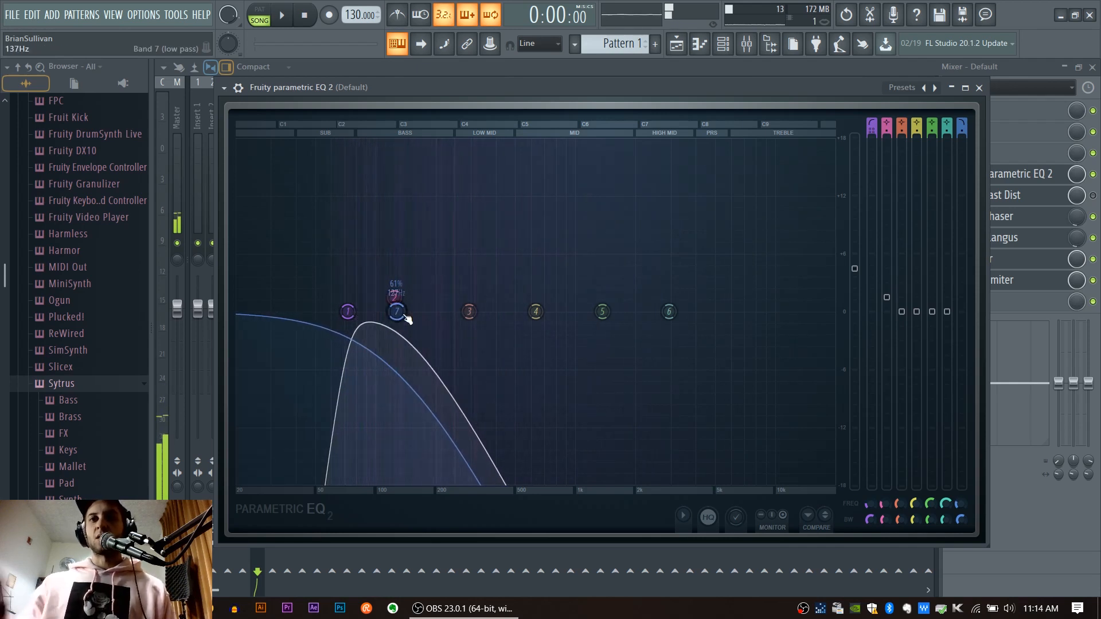
scroll(407, 318, "down", 5)
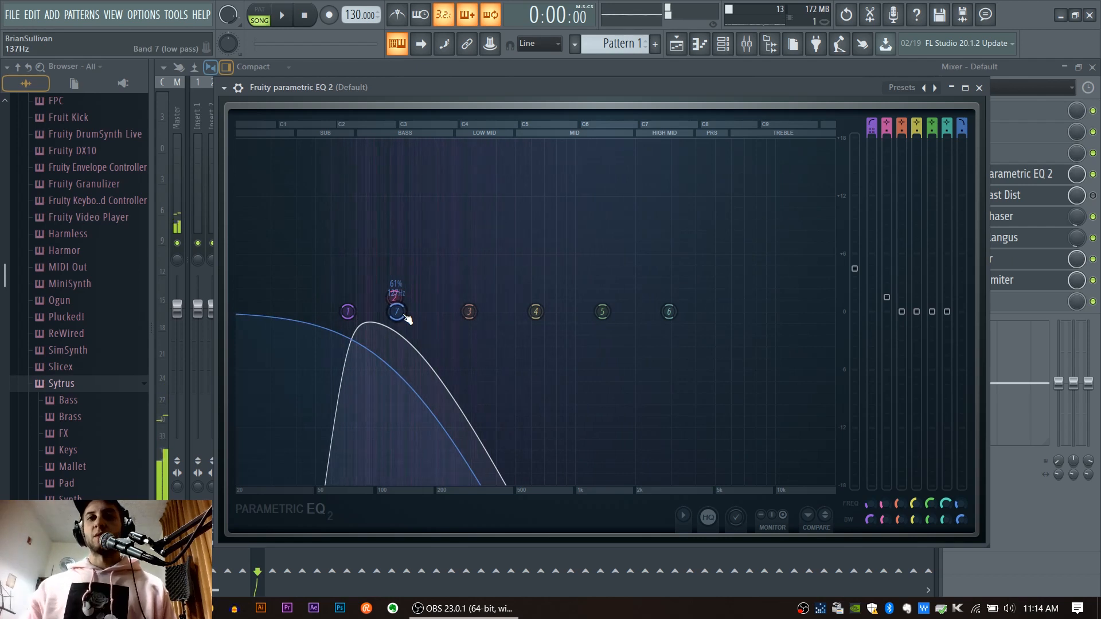
scroll(406, 320, "up", 5)
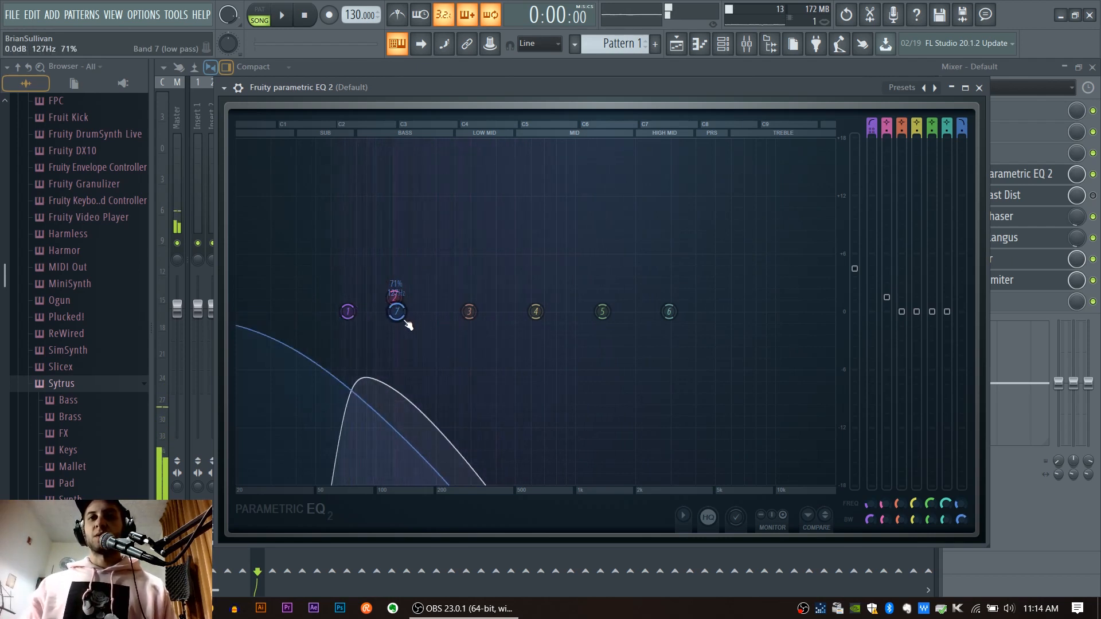
left_click_drag(404, 322, 400, 314)
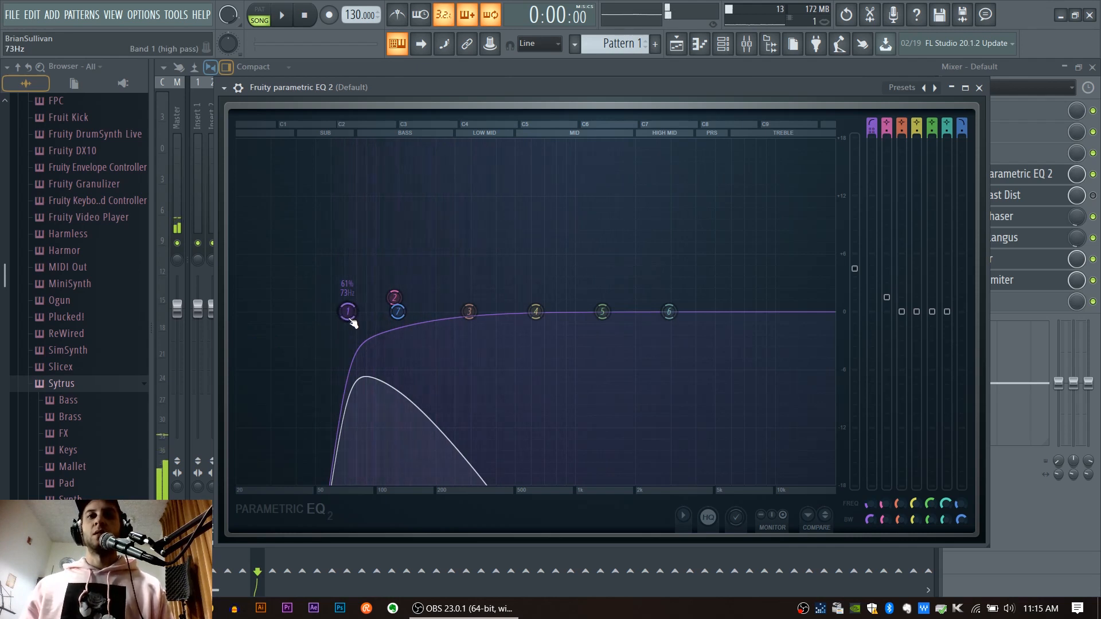
Drop band 1's high-pass to about 40 Hz, set its resonance, then sweep it up to about 94 Hz.
left_click_drag(351, 319, 258, 312)
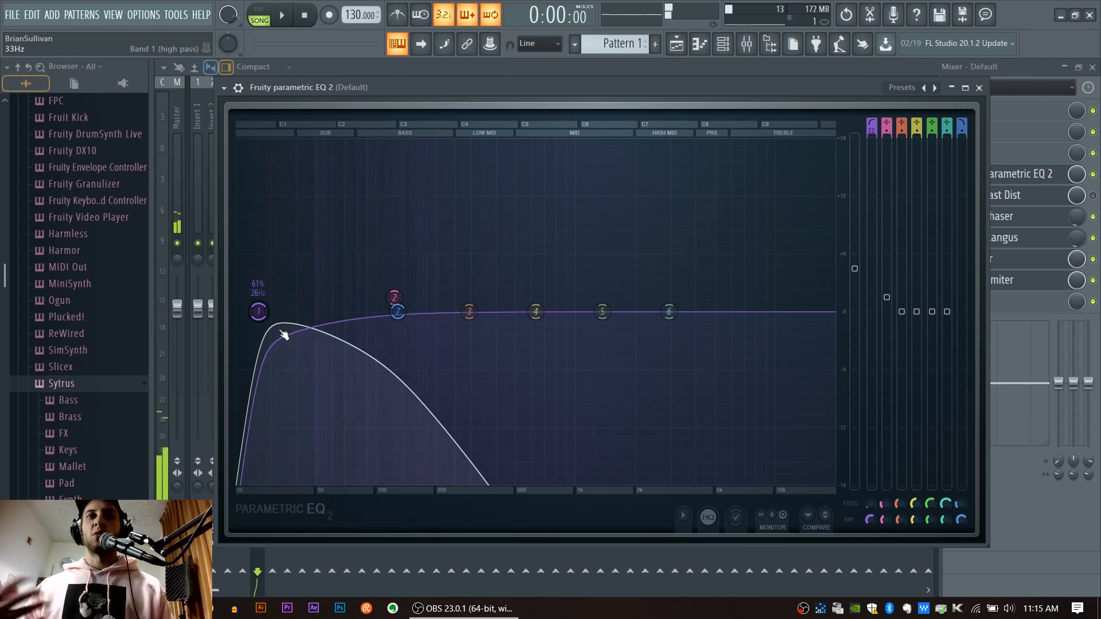
scroll(262, 311, "down", 3)
scroll(267, 311, "up", 6)
scroll(263, 312, "down", 1)
left_click_drag(265, 312, 270, 313)
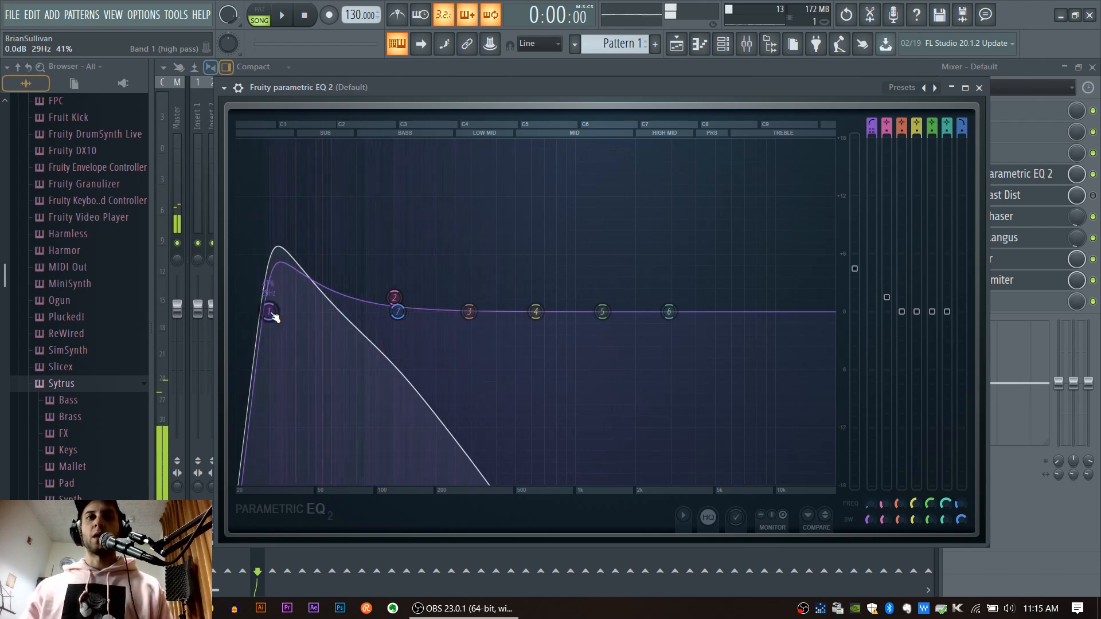
left_click_drag(272, 314, 273, 315)
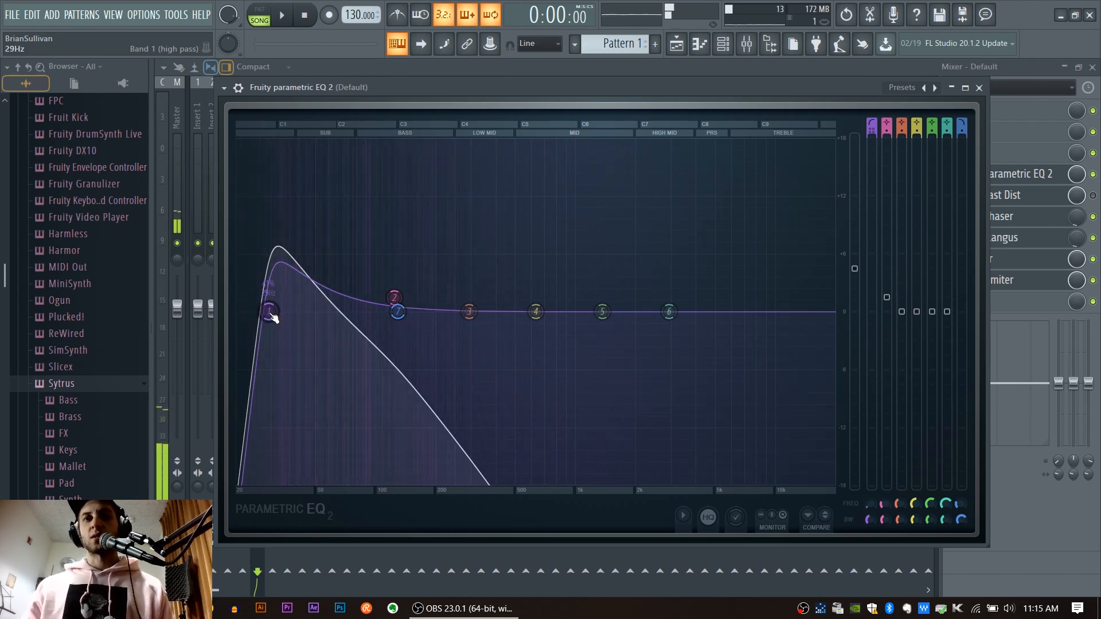
left_click_drag(272, 316, 268, 318)
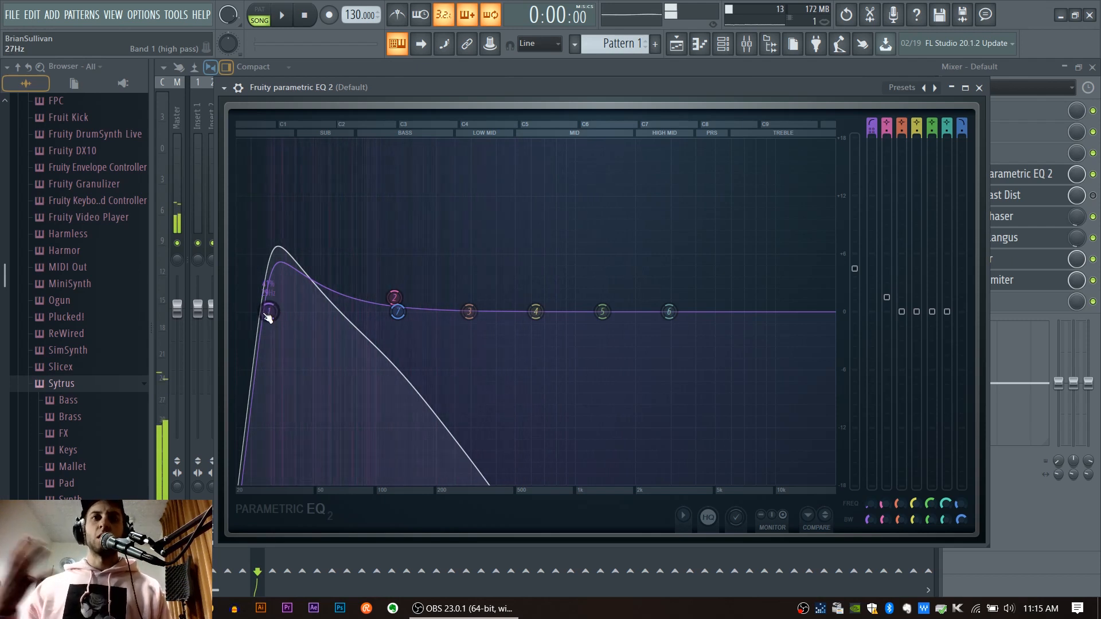
left_click_drag(269, 313, 388, 311)
Raise the low-pass band, then give the high-pass a steeper order and move it to 182 Hz.
left_click(377, 311)
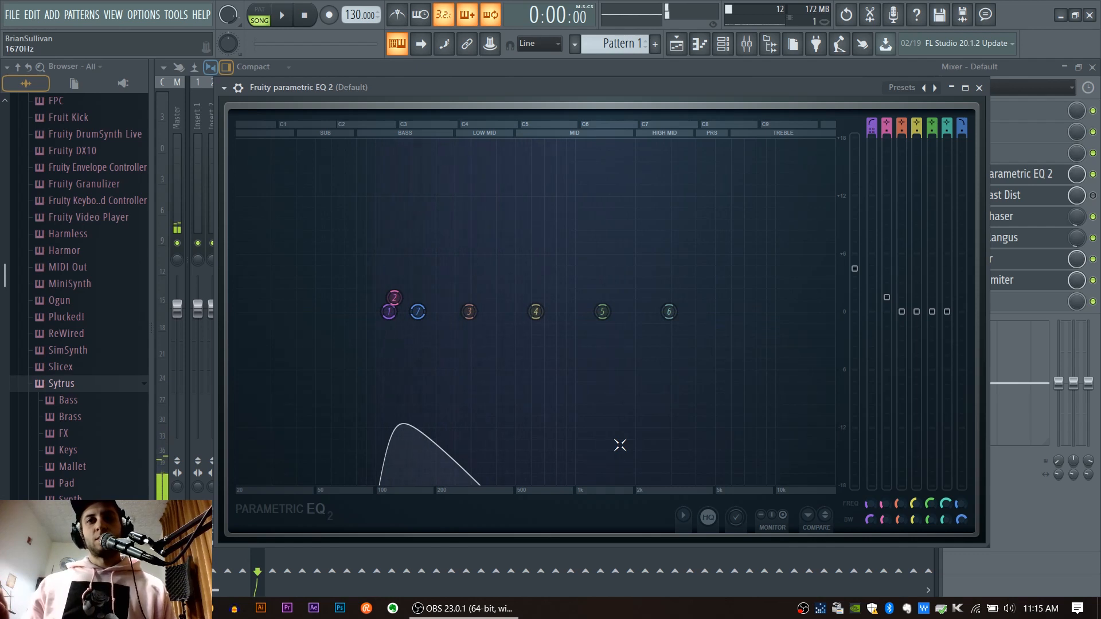
left_click_drag(418, 312, 461, 311)
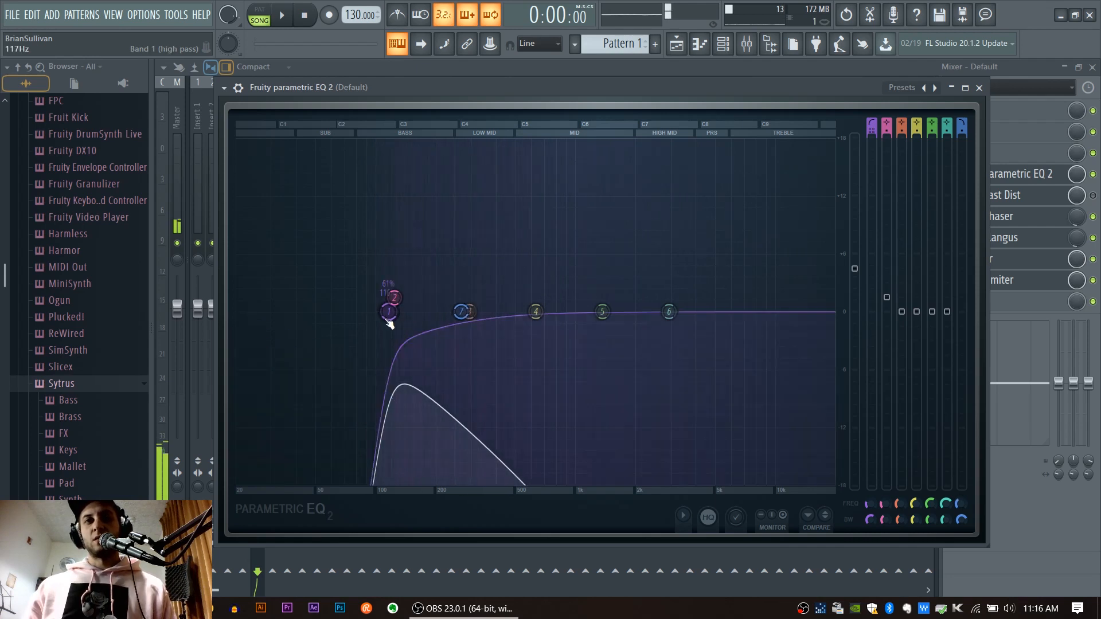
right_click(389, 312)
mouse_move(419, 360)
left_click(466, 402)
left_click_drag(389, 311, 594, 311)
Carve a band 3 notch of about -10 dB at 283 Hz and lower the low-pass cutoff.
left_click_drag(469, 311, 500, 458)
left_click_drag(594, 312, 550, 311)
left_click_drag(500, 457, 464, 419)
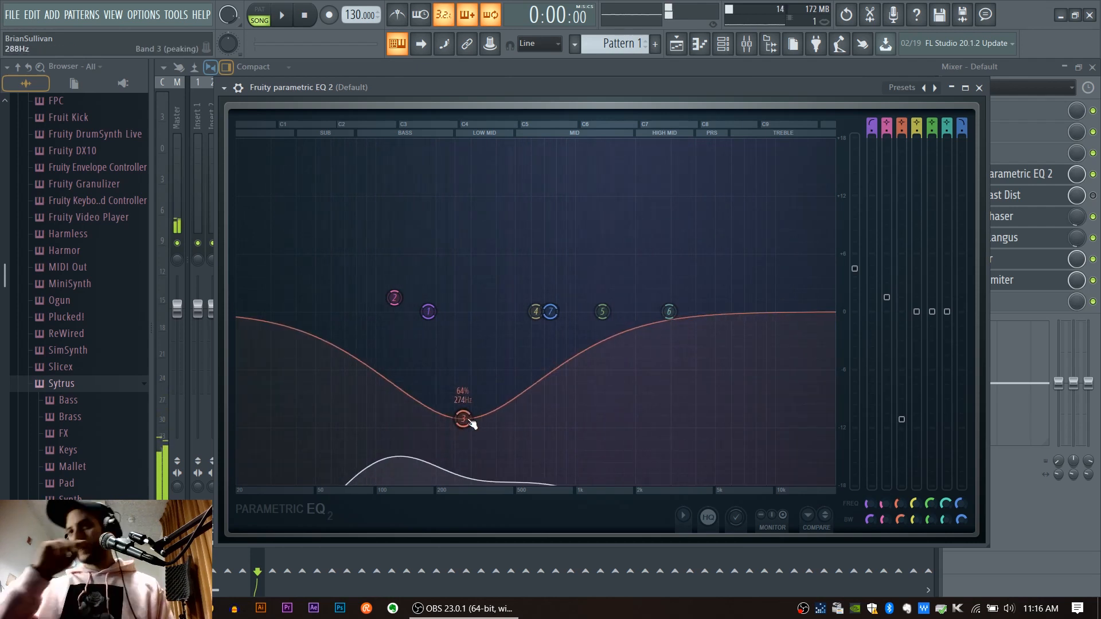
Boost band 2 into a peak near 129 Hz and trim the output level.
right_click(463, 419)
left_click_drag(393, 298, 419, 247)
mouse_move(854, 268)
left_mouse_down()
mouse_move(854, 311)
mouse_move(854, 281)
left_mouse_up()
Give band 7 a Steep 4 slope with its low-pass near 857 Hz, nudging the high-pass up.
left_click_drag(551, 311, 525, 311)
right_click(525, 311)
mouse_move(551, 360)
left_click(597, 385)
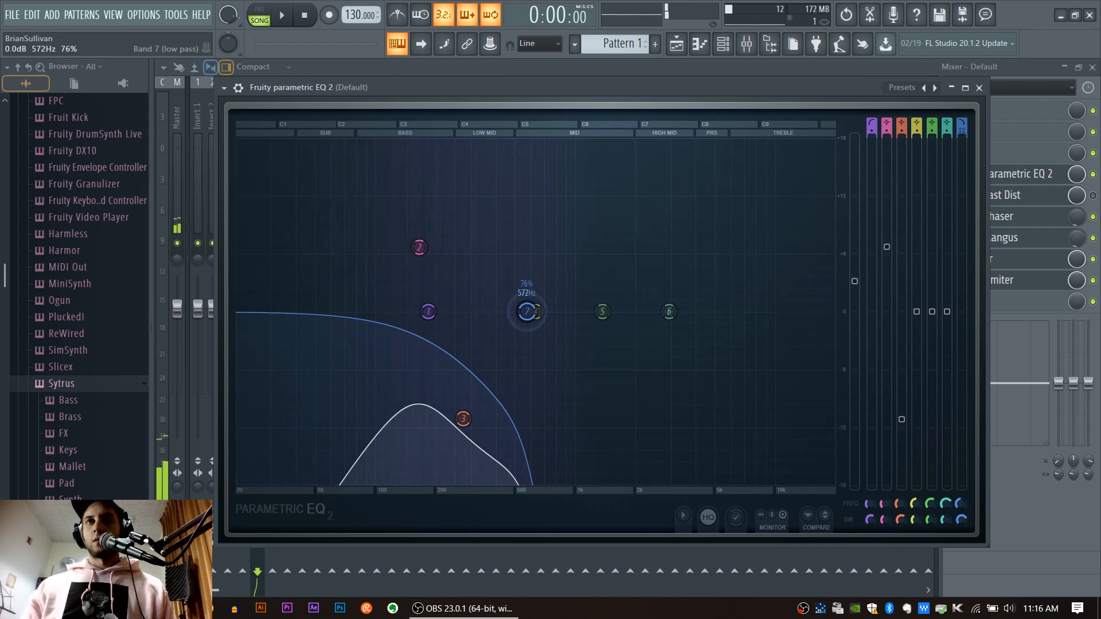
left_click_drag(527, 312, 560, 311)
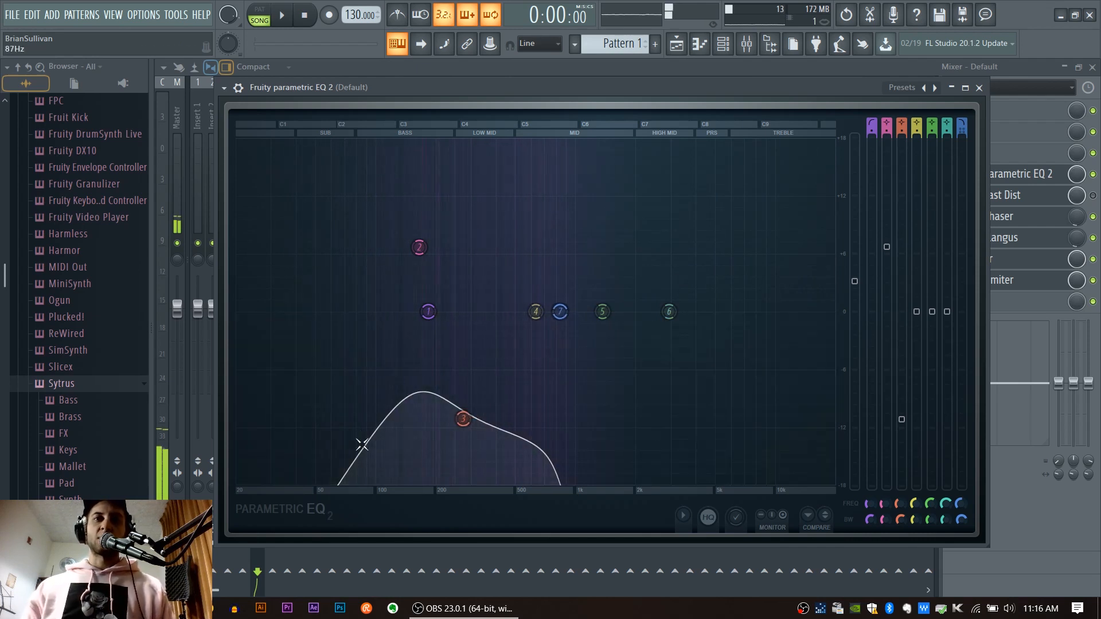
mouse_move(427, 311)
left_mouse_down()
mouse_move(413, 311)
mouse_move(436, 311)
left_mouse_up()
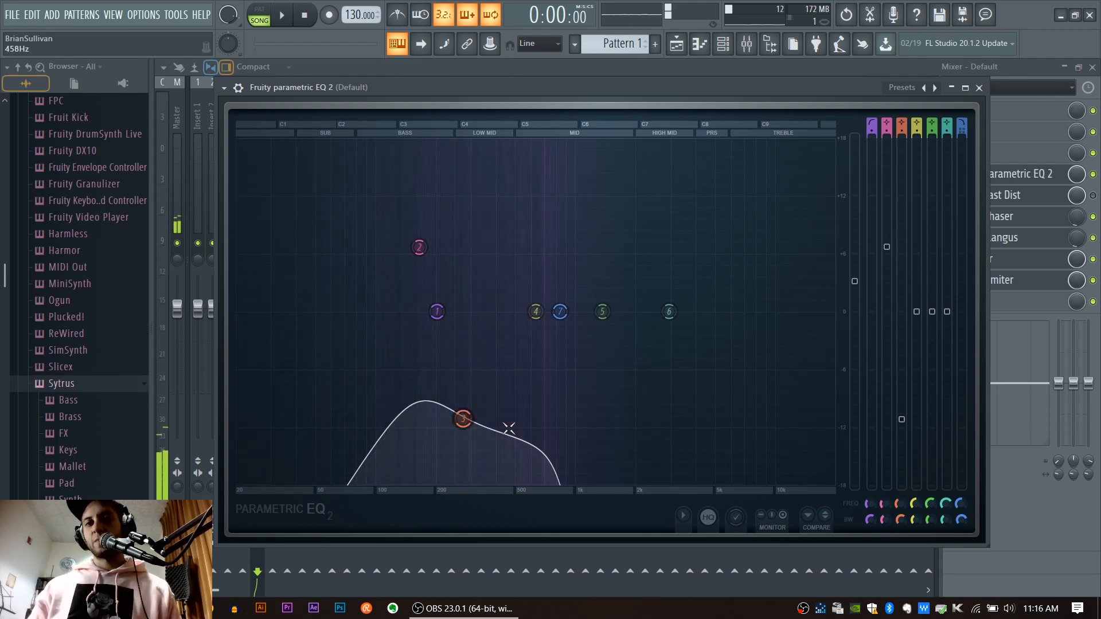
left_click_drag(562, 320, 564, 318)
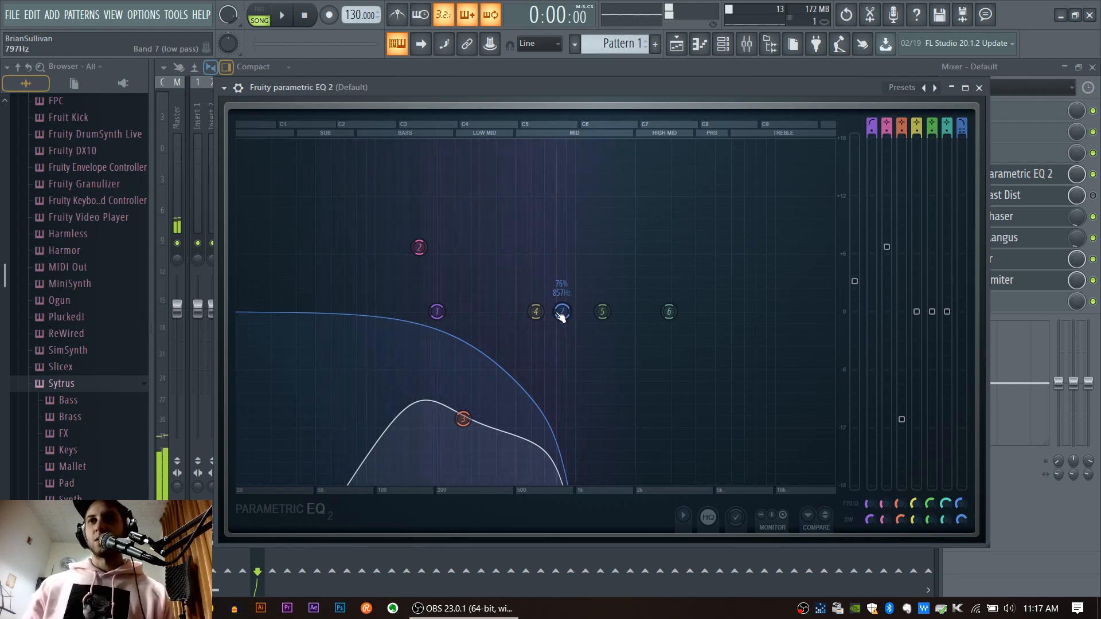
Adjust band 7's bandwidth and cutoff near 720 Hz, then give it a Gentle 6 slope.
scroll(575, 321, "down", 5)
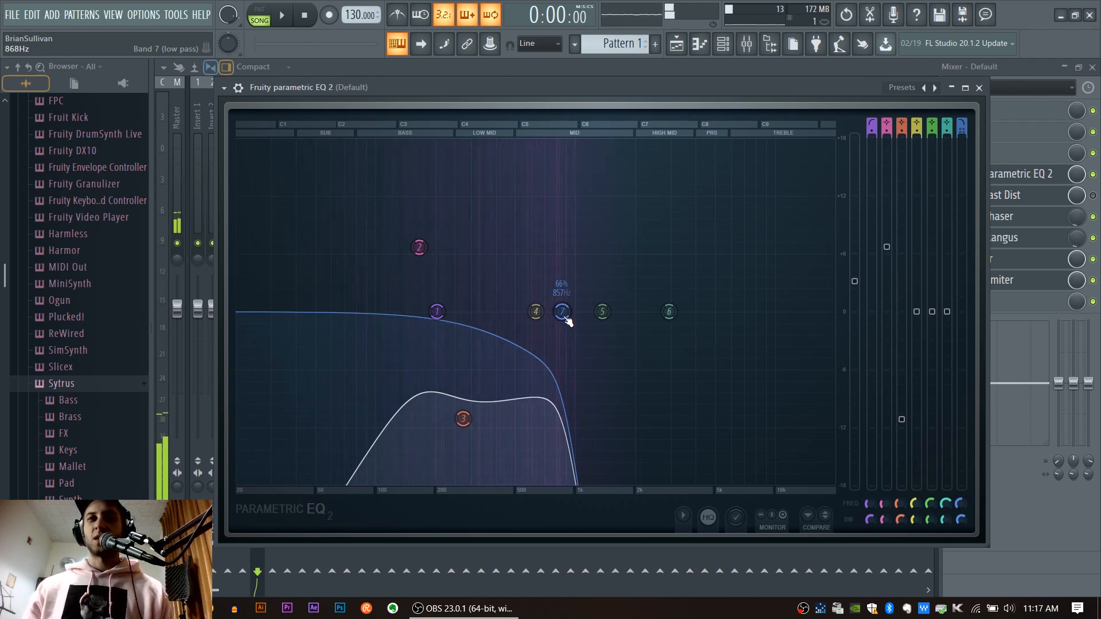
scroll(567, 320, "down", 3)
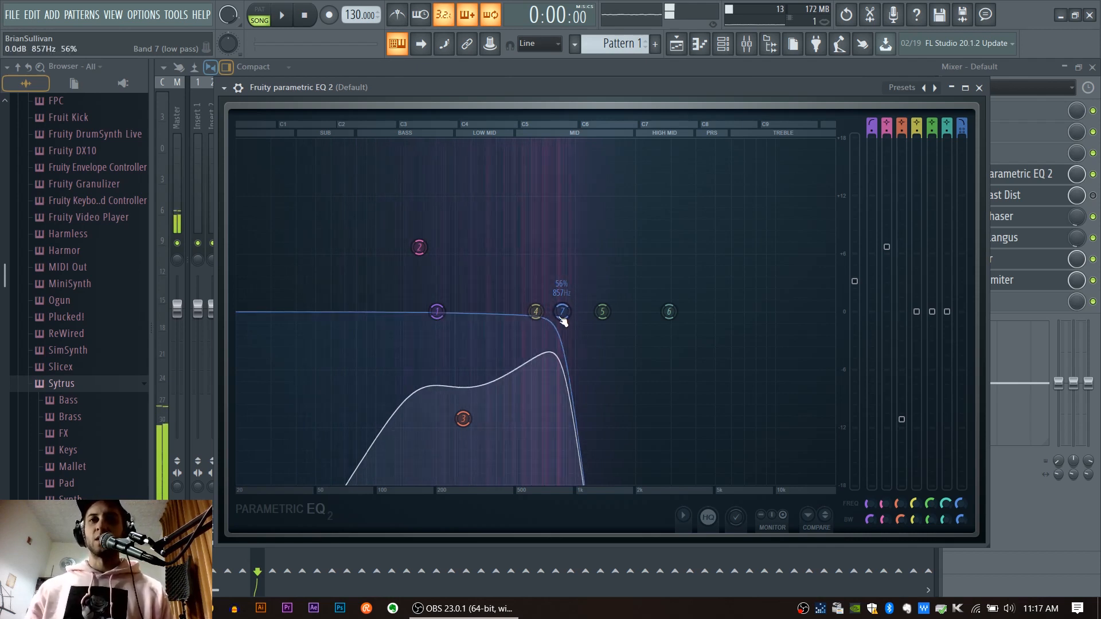
left_click_drag(556, 322, 640, 313)
scroll(563, 314, "down", 4)
scroll(561, 311, "up", 6)
scroll(660, 312, "up", 6)
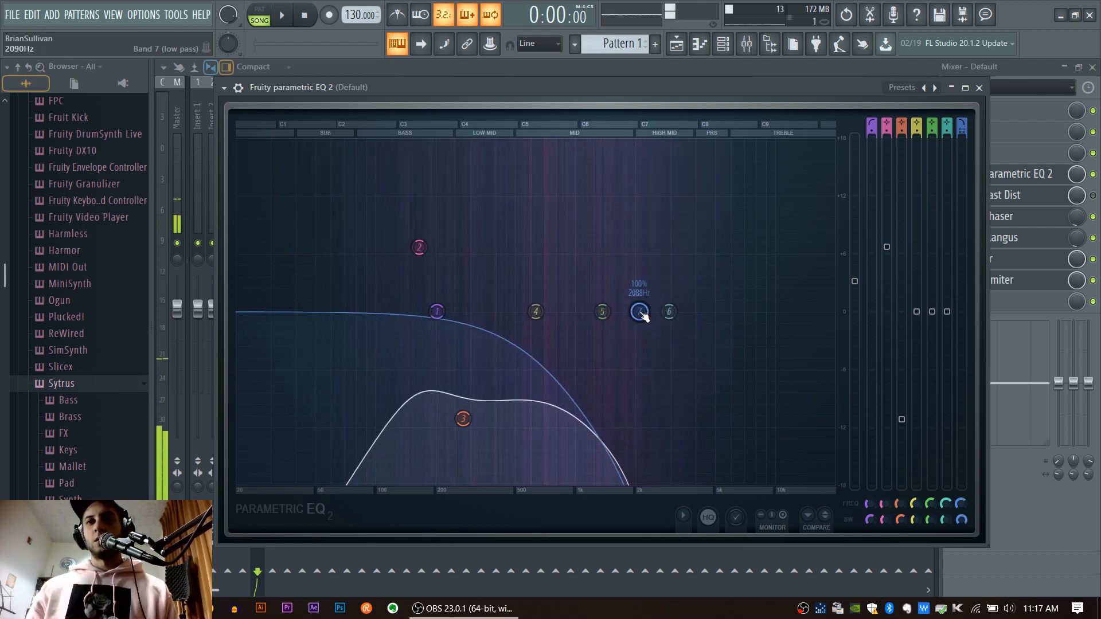
right_click(640, 312)
mouse_move(669, 359)
left_click(719, 355)
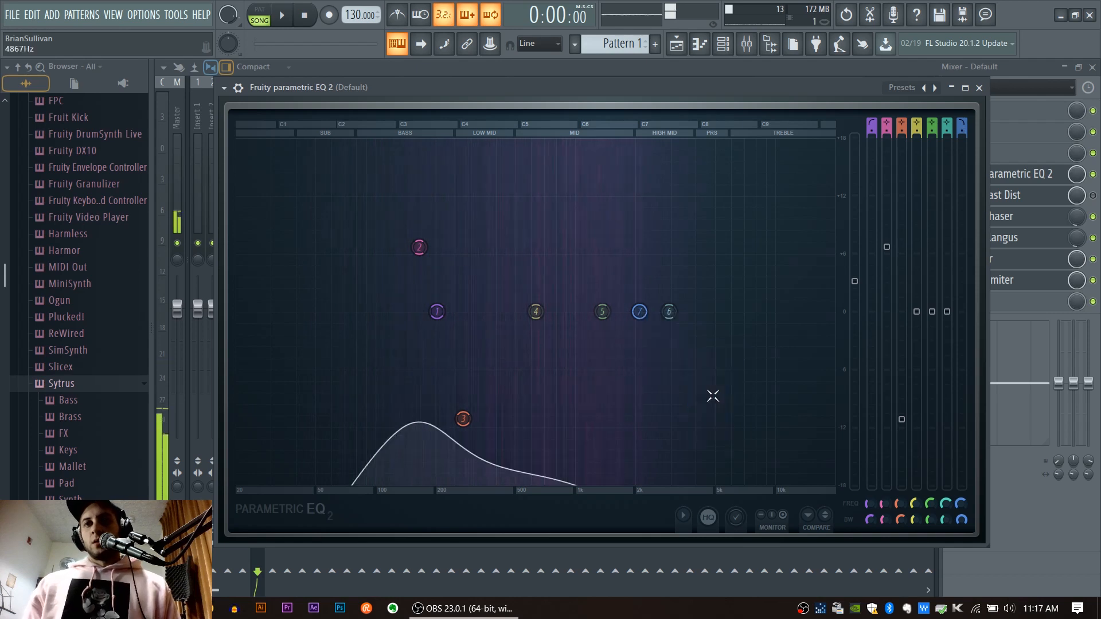
right_click(640, 313)
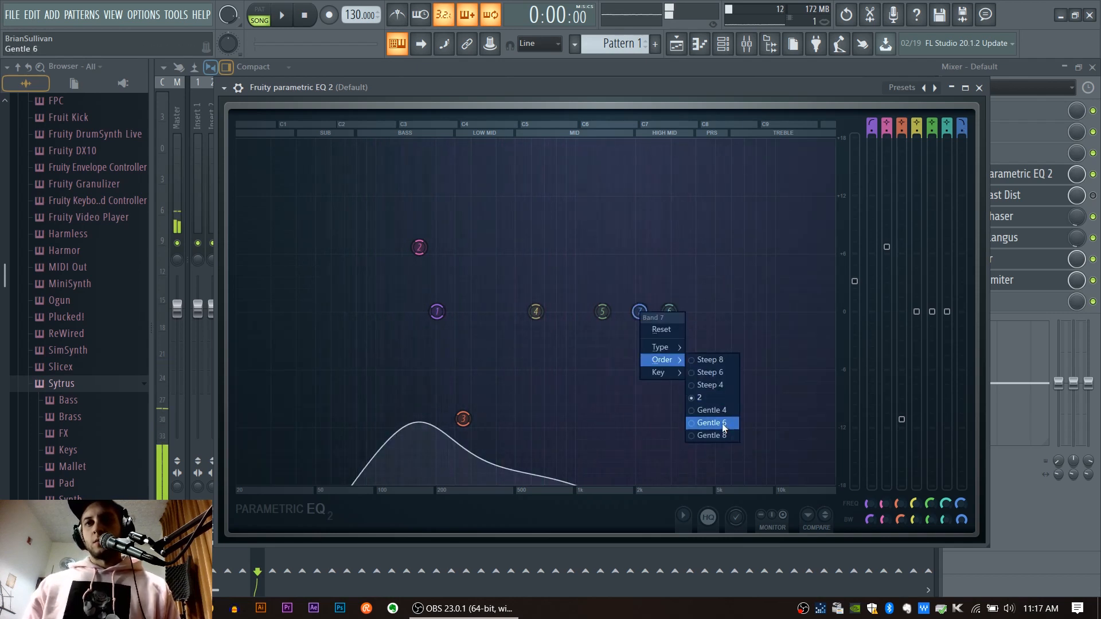
left_click(711, 423)
Raise the low-pass to about 2.3 kHz and lift band 5 about 3.8 dB near 1450 Hz.
left_click_drag(639, 312, 547, 366)
scroll(549, 368, "down", 3)
left_click_drag(647, 312, 677, 312)
scroll(583, 377, "up", 3)
left_click_drag(551, 371, 605, 279)
scroll(553, 376, "up", 5)
Sweep the high-pass up to about 763 Hz and reposition band 3's dip near 878 Hz.
left_click_drag(462, 419, 552, 366)
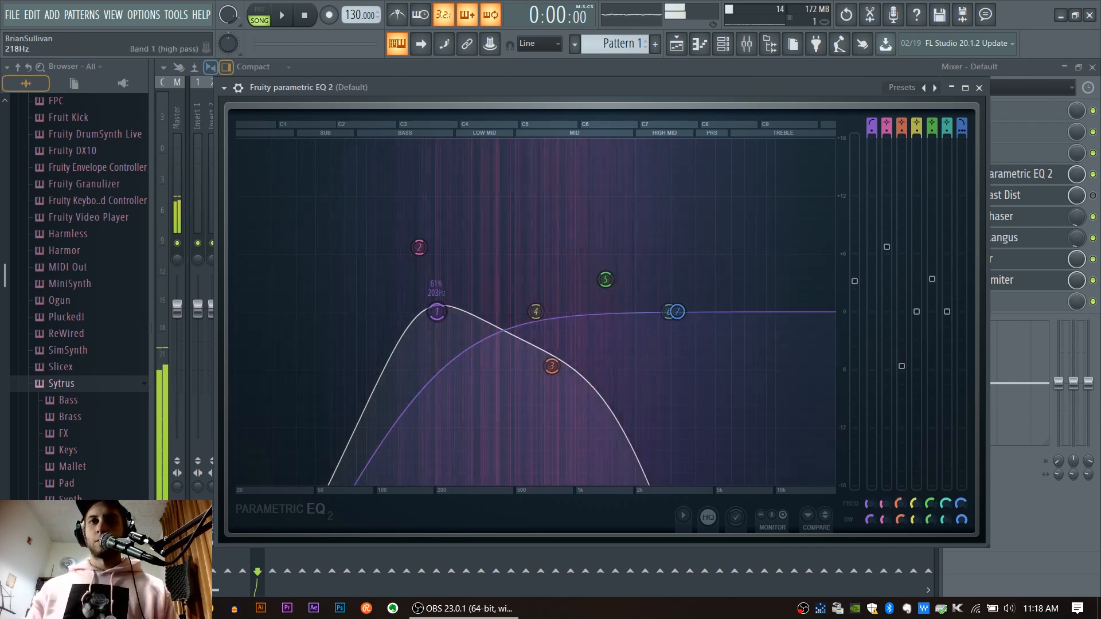
left_click_drag(439, 312, 536, 312)
left_click_drag(552, 365, 620, 312)
left_click_drag(535, 312, 564, 311)
left_click_drag(619, 313, 620, 316)
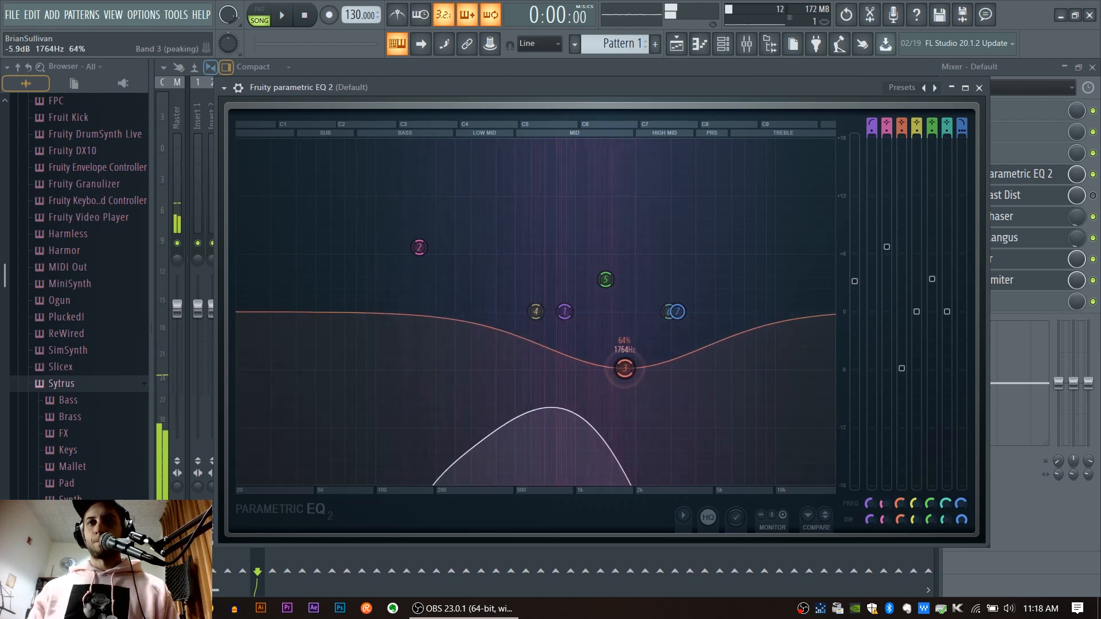
left_click_drag(579, 383, 564, 387)
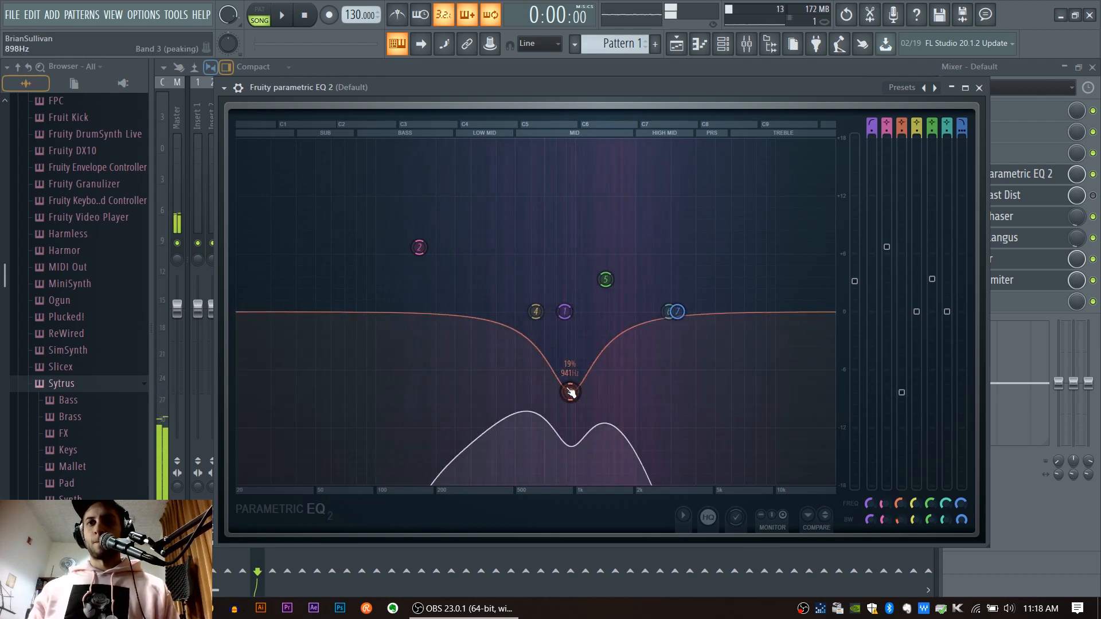
left_click_drag(587, 421, 547, 319)
Move the low-pass to about 5 kHz and the high-pass up to about 1069 Hz.
left_click_drag(677, 312, 656, 311)
left_click(565, 312)
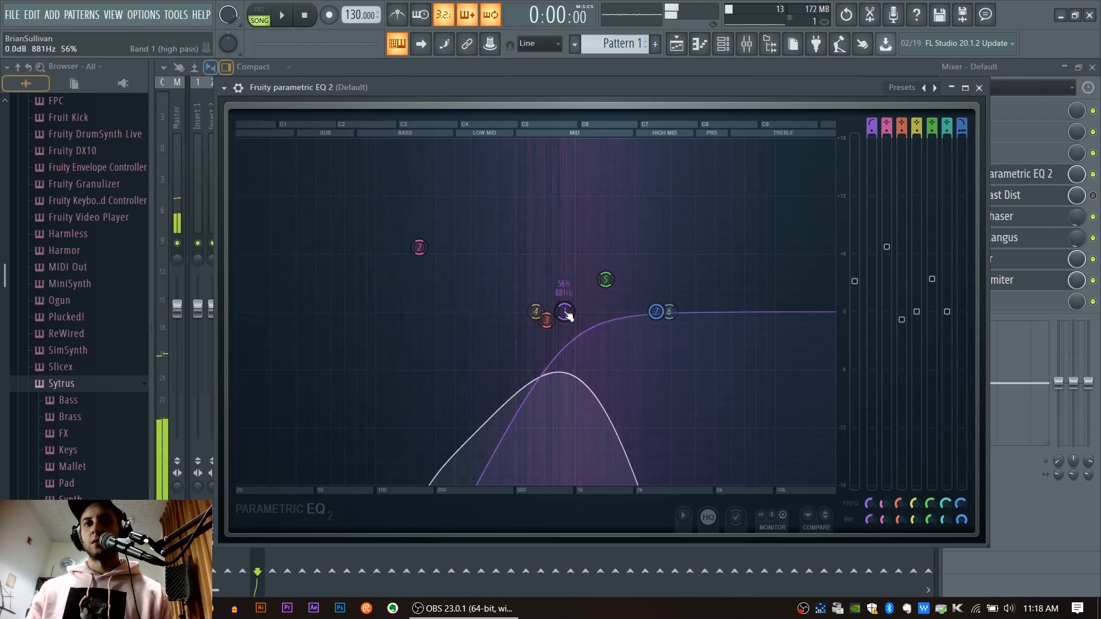
left_click(547, 319)
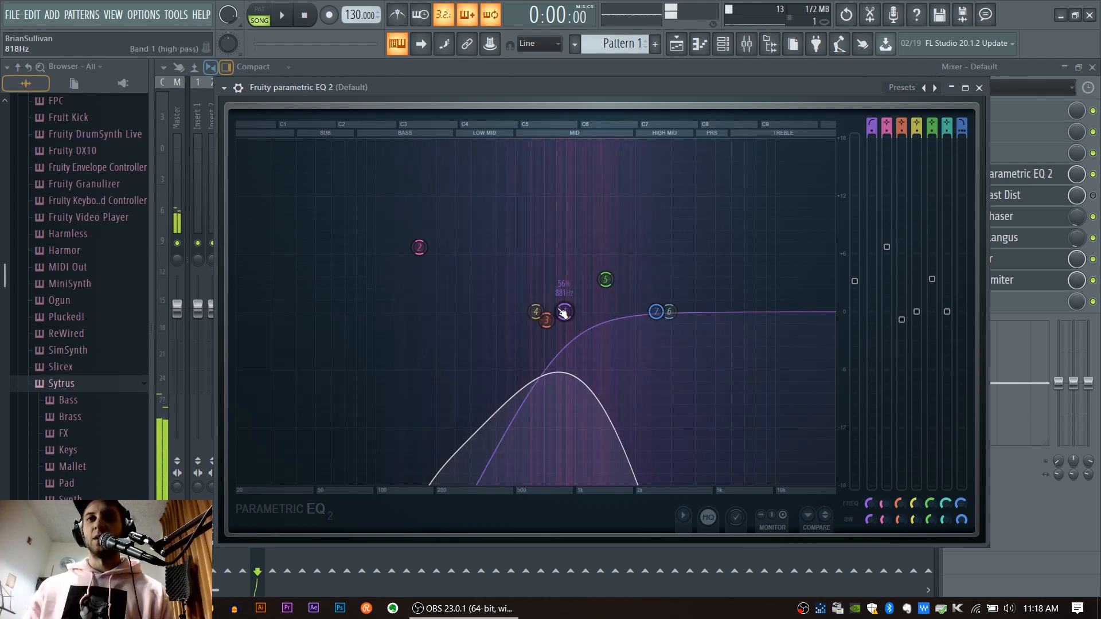
left_click_drag(566, 321, 572, 321)
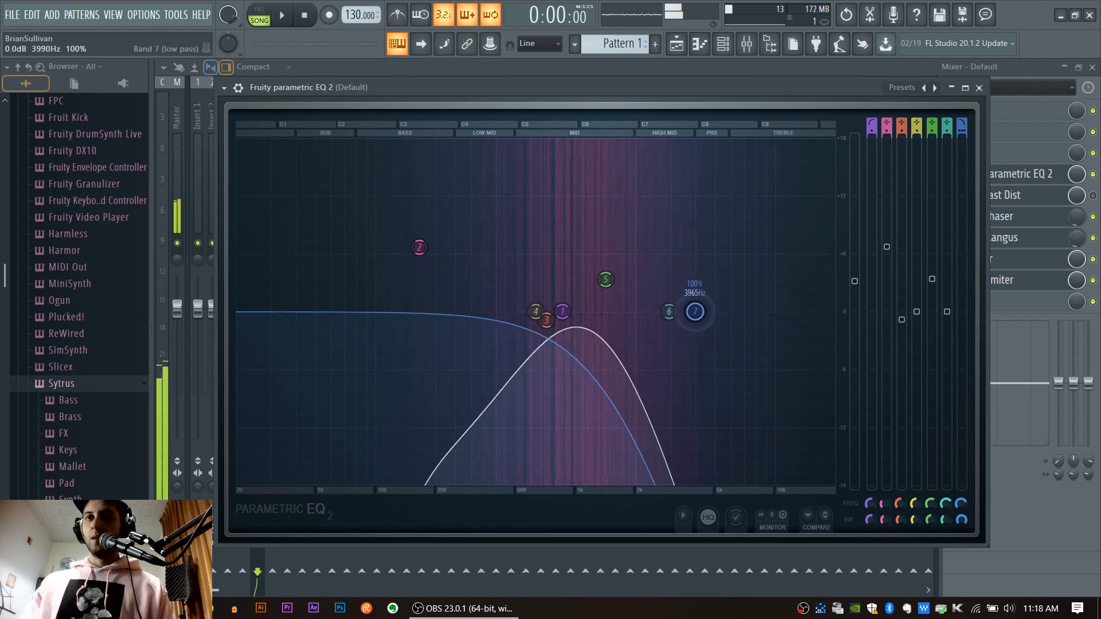
left_click_drag(709, 312, 756, 312)
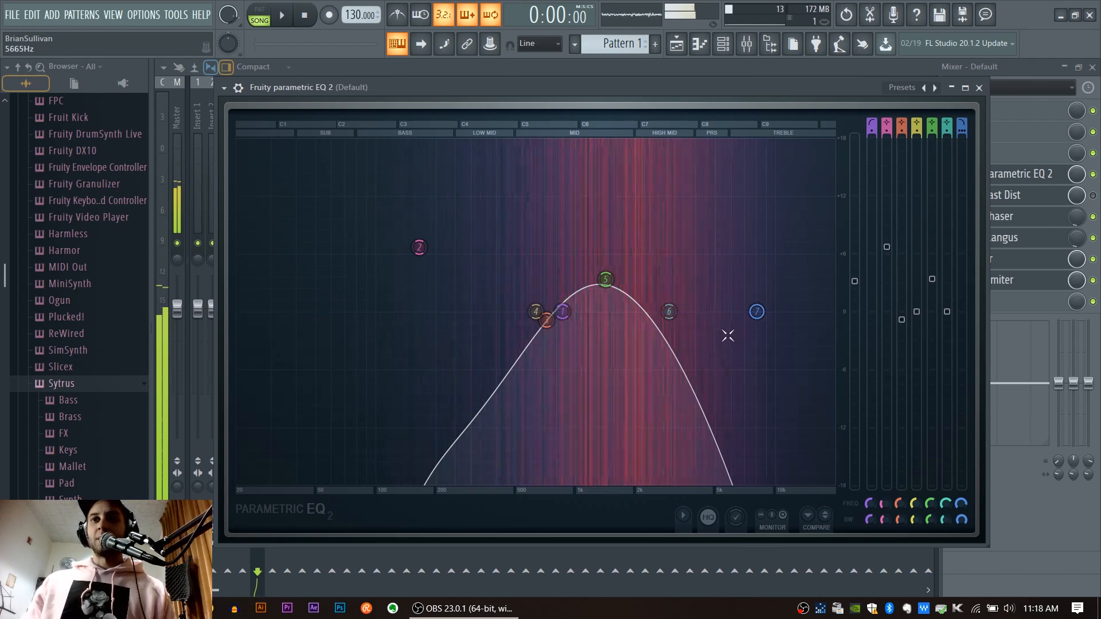
mouse_move(757, 311)
left_mouse_down()
mouse_move(690, 311)
mouse_move(762, 311)
left_mouse_up()
left_click_drag(562, 311, 652, 312)
left_click_drag(764, 311, 792, 312)
Set band 7 to a Steep 6 slope at the top of the range and dip band 6 near 3674 Hz.
right_click(792, 312)
mouse_move(811, 363)
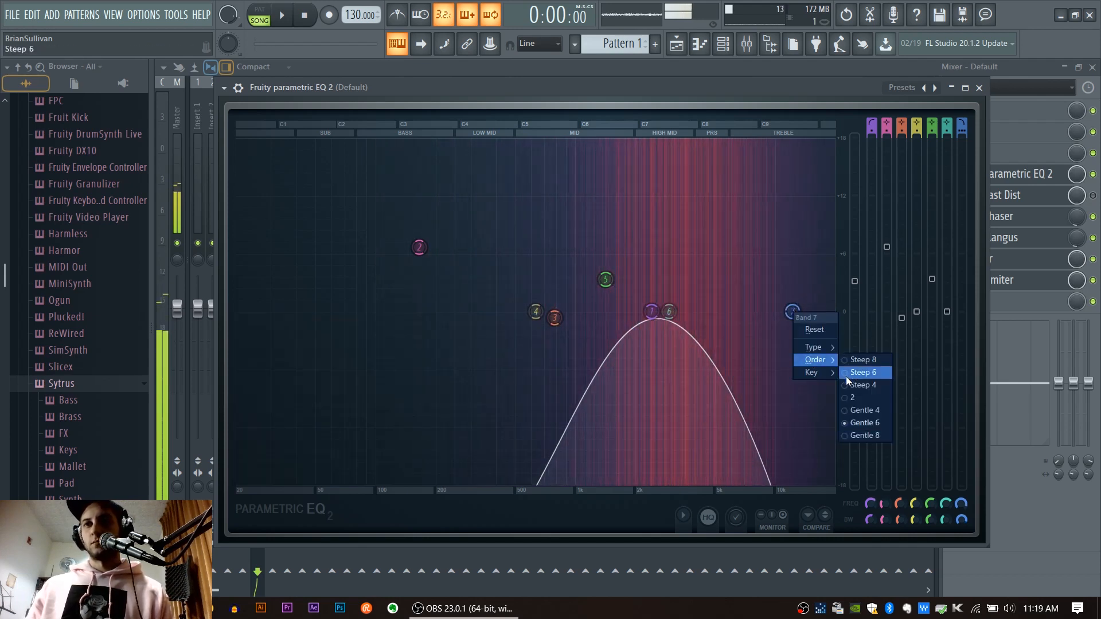
left_click(860, 403)
left_click_drag(793, 312, 828, 311)
left_click_drag(668, 312, 686, 441)
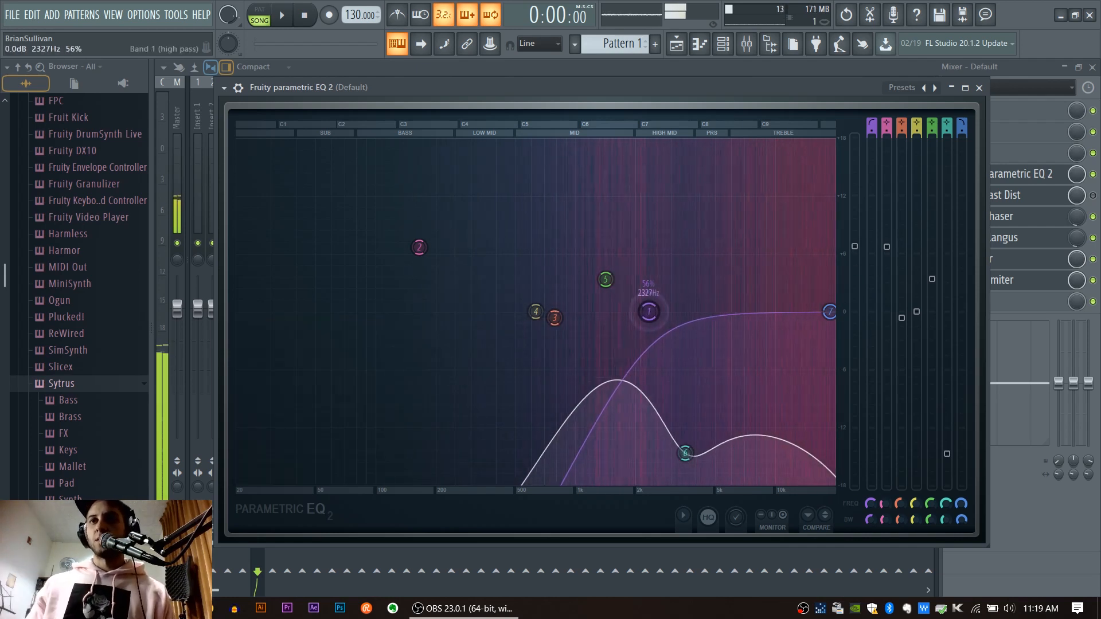
Dip band 6 to about -11.3 dB at 5174 Hz, boost band 3 near 8.8 kHz, and peak band 5 at 2636 Hz.
left_click_drag(685, 453, 695, 393)
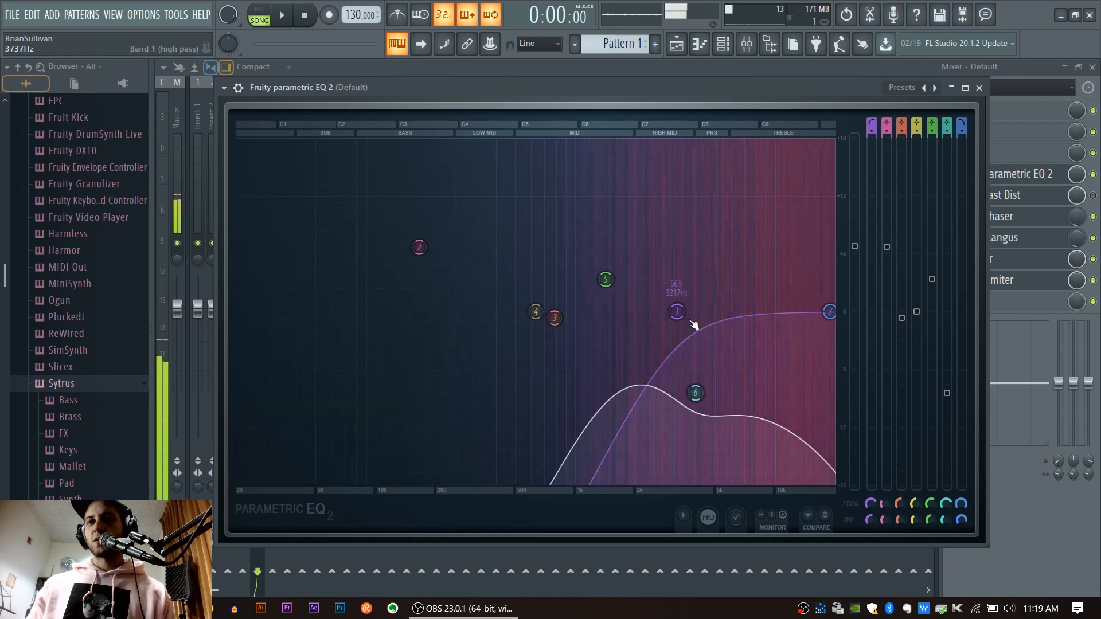
left_click_drag(675, 312, 698, 312)
left_click_drag(696, 393, 707, 403)
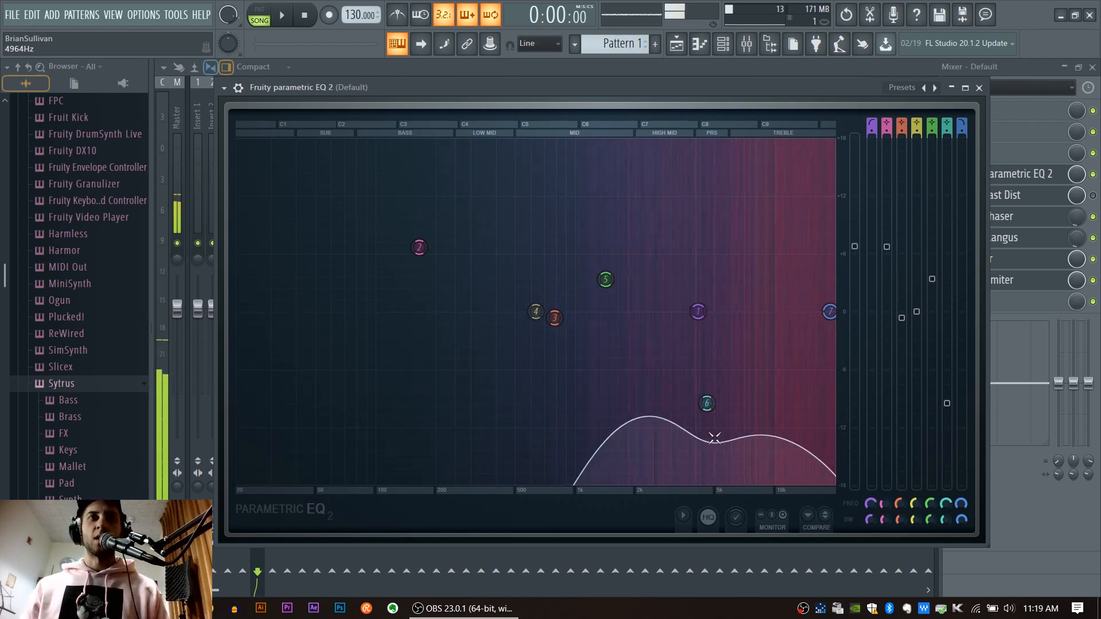
left_click_drag(706, 403, 717, 461)
left_click_drag(605, 279, 663, 212)
scroll(659, 303, "down", 5)
left_click_drag(554, 318, 763, 220)
scroll(768, 270, "down", 5)
left_click_drag(717, 460, 718, 420)
left_click_drag(663, 212, 615, 173)
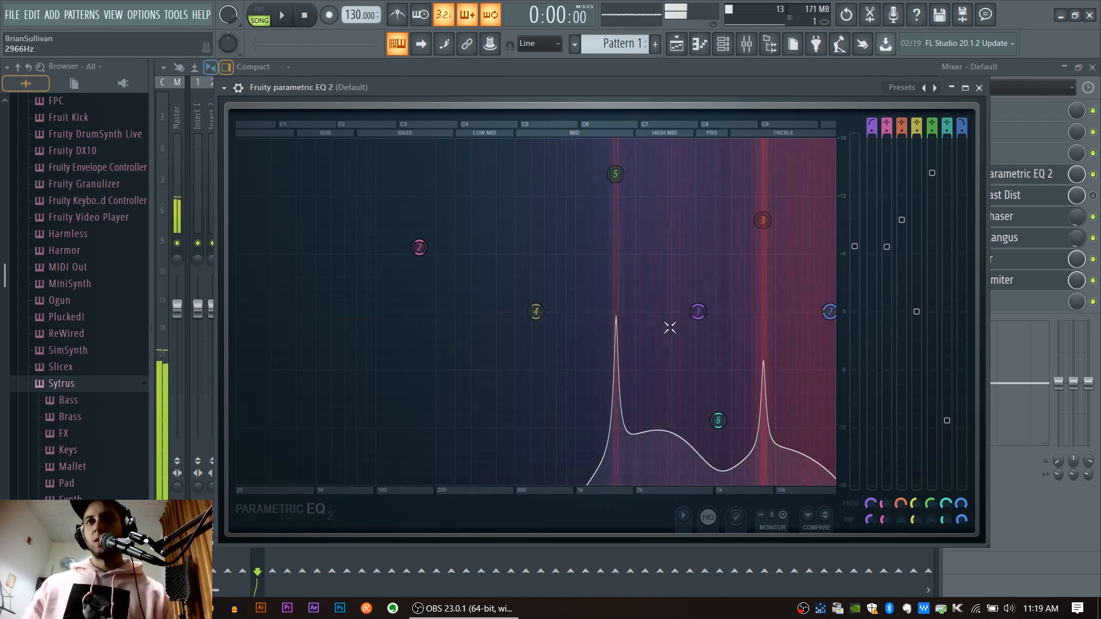
Reposition the band 3, 5 and 6 peaks and change the low-pass slope at about 11 kHz.
mouse_move(697, 311)
left_mouse_down()
mouse_move(652, 311)
mouse_move(706, 312)
left_mouse_up()
left_click_drag(717, 420, 713, 372)
left_click_drag(615, 173, 661, 171)
left_click_drag(763, 220, 682, 143)
left_click_drag(661, 171, 644, 171)
left_click_drag(831, 309, 764, 311)
right_click(783, 311)
mouse_move(810, 361)
left_click(847, 362)
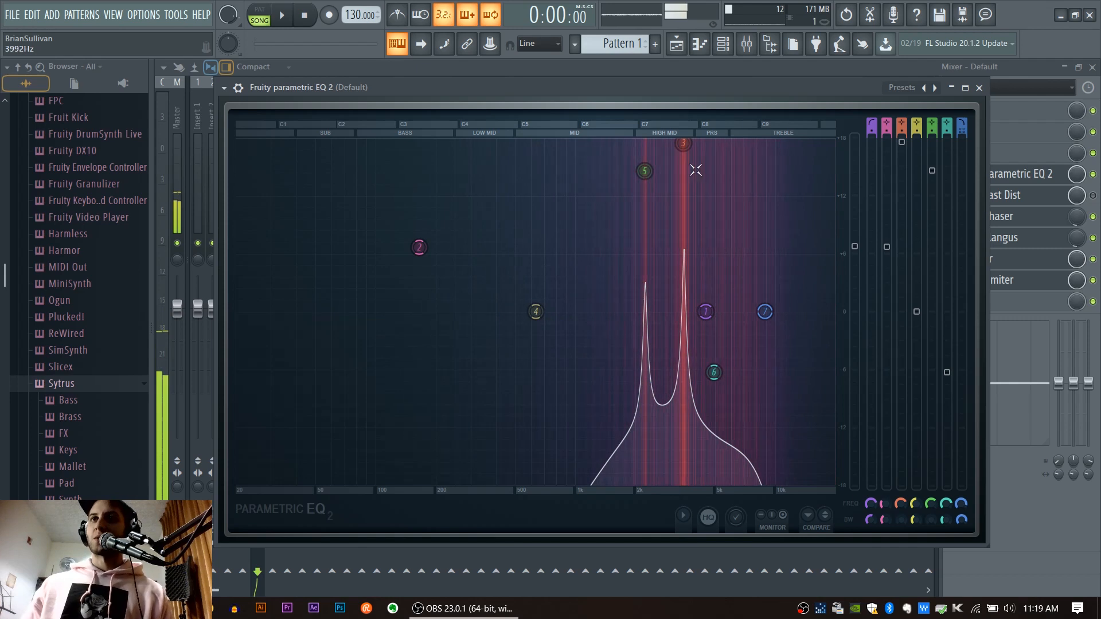
Move the narrow peak to about 4.8 kHz, the high-pass to 6.4 kHz, and boost band 6.
left_click_drag(683, 143, 713, 141)
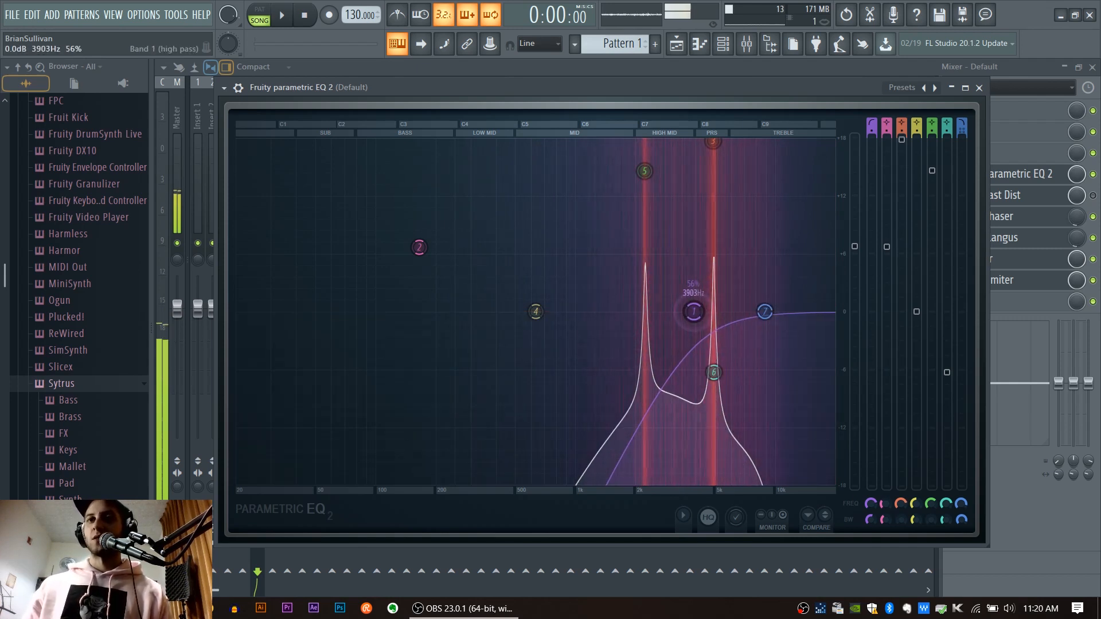
left_click_drag(693, 311, 746, 312)
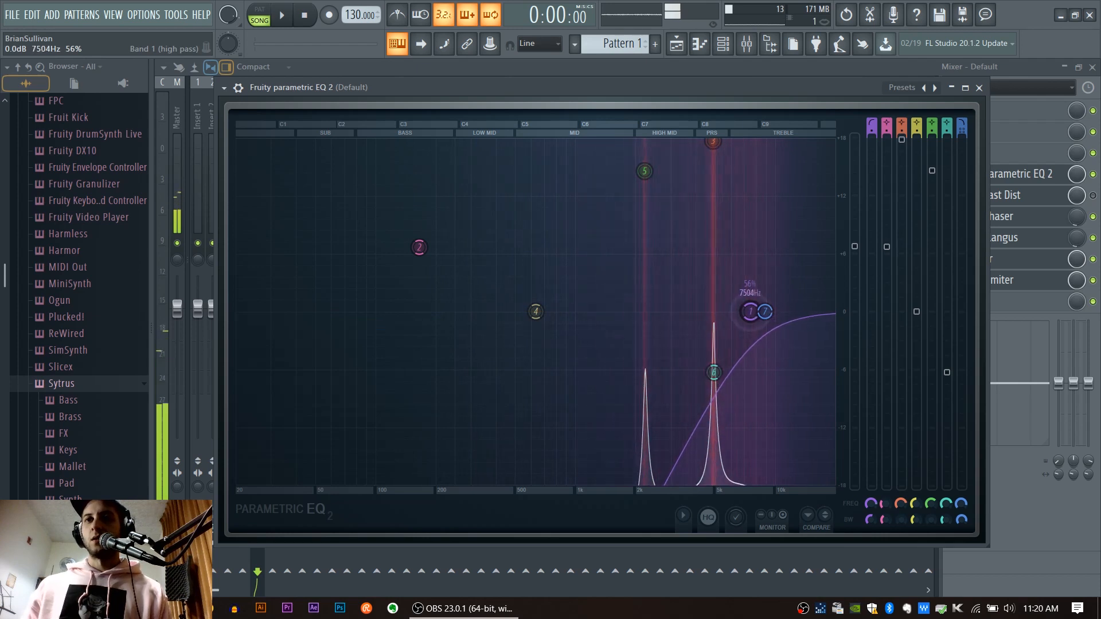
left_click_drag(714, 373, 556, 141)
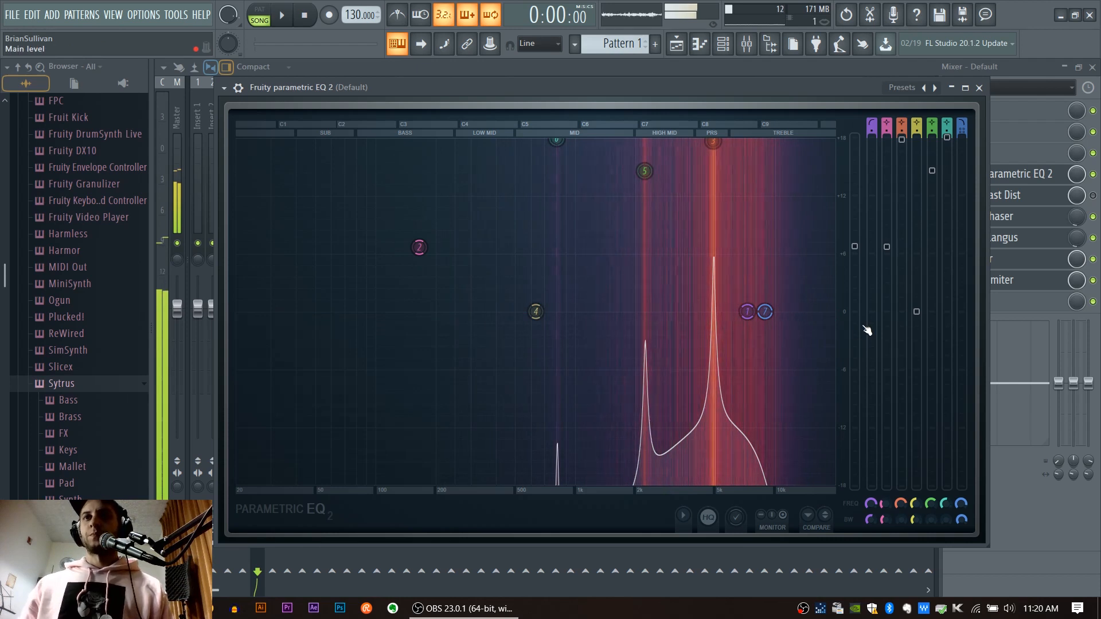
Lower the peak band to about +11 dB, cut bands 5 and 4, and set the low-pass near 11 kHz.
left_click_drag(712, 142, 706, 201)
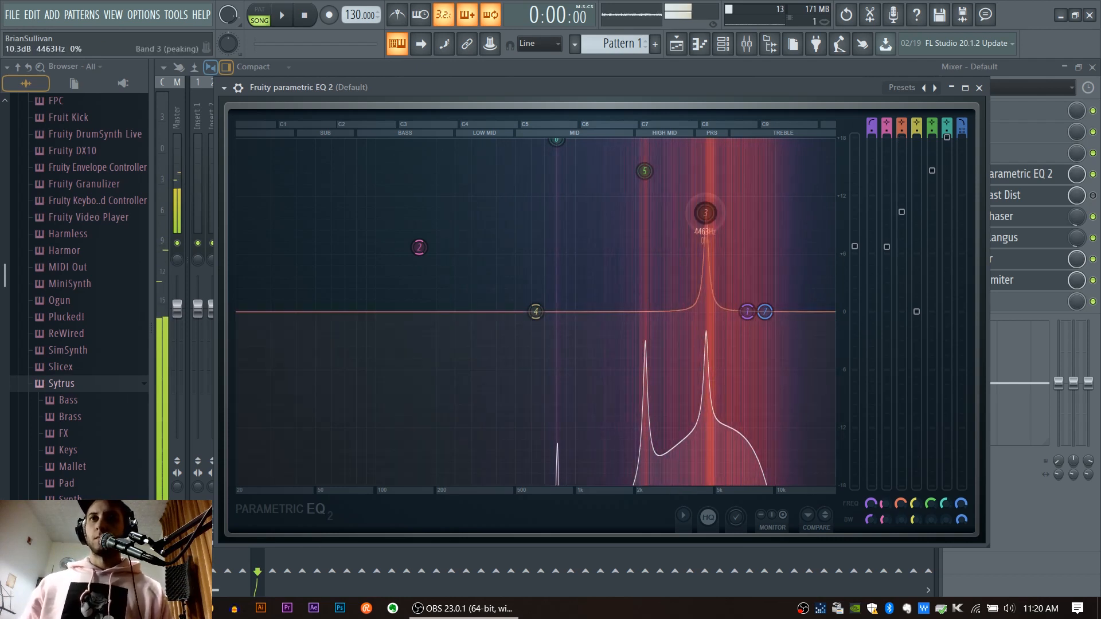
left_click_drag(645, 171, 642, 247)
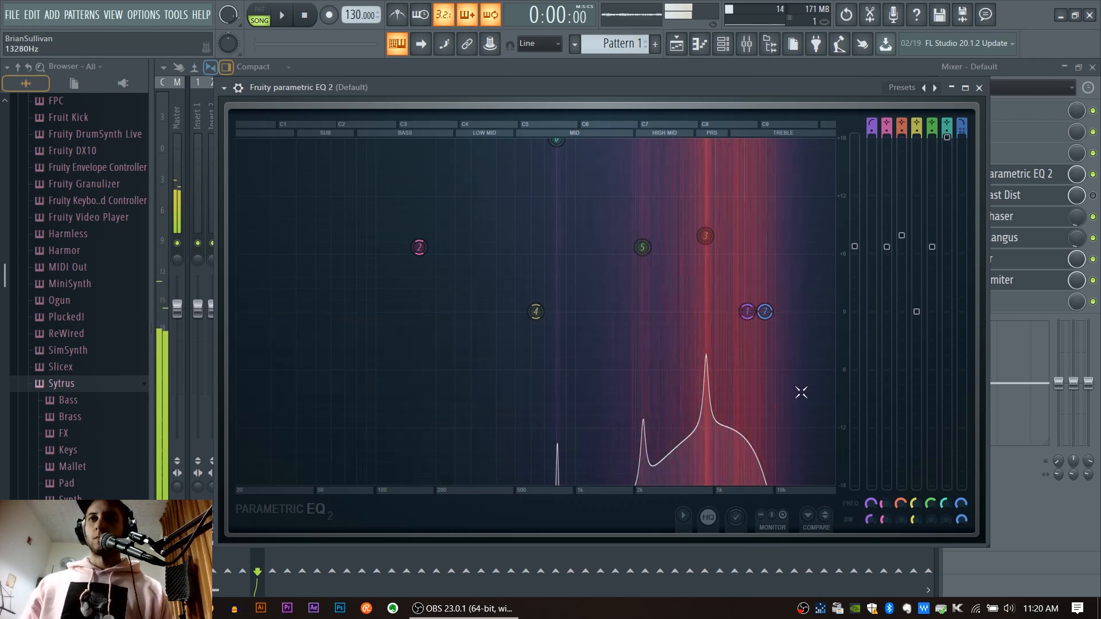
left_click_drag(535, 311, 564, 370)
left_click_drag(764, 311, 801, 320)
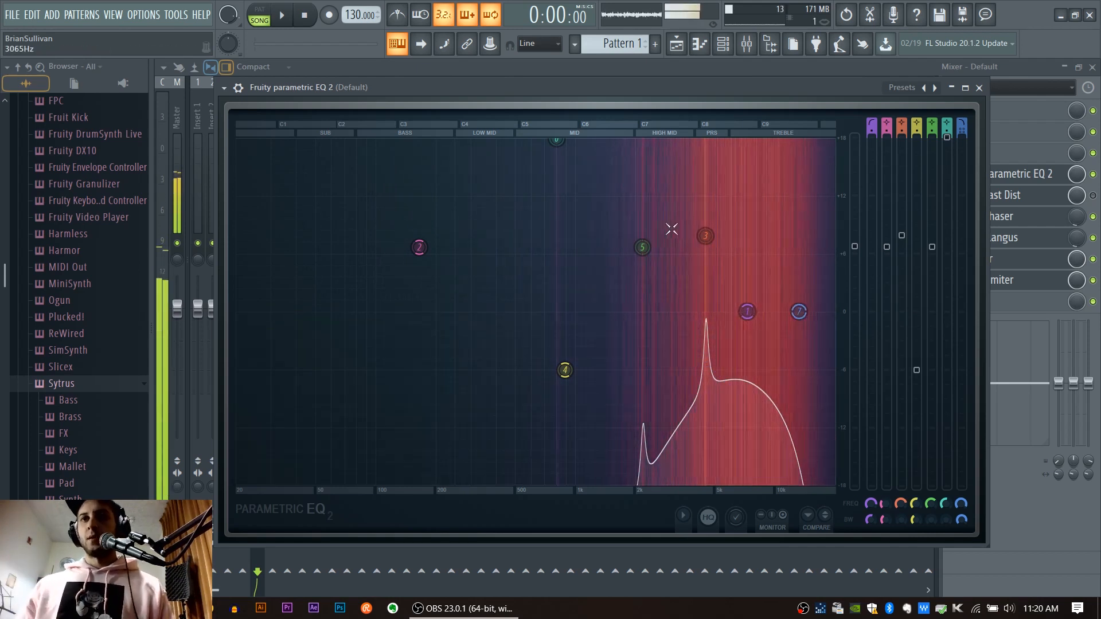
Raise the peak to about +13 dB, steepen band 1's high-pass Order, and set it near 6 kHz.
left_click_drag(704, 241, 705, 187)
mouse_move(747, 311)
left_mouse_down()
mouse_move(776, 307)
mouse_move(750, 312)
left_mouse_up()
right_click(751, 312)
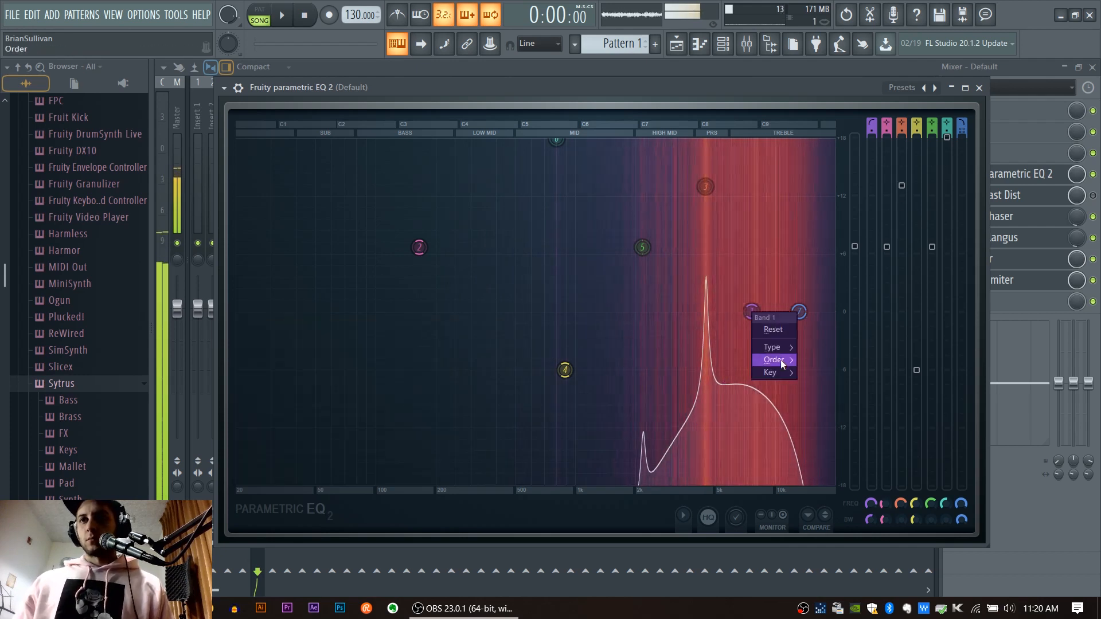
mouse_move(780, 361)
left_click(816, 436)
left_click_drag(797, 313, 835, 313)
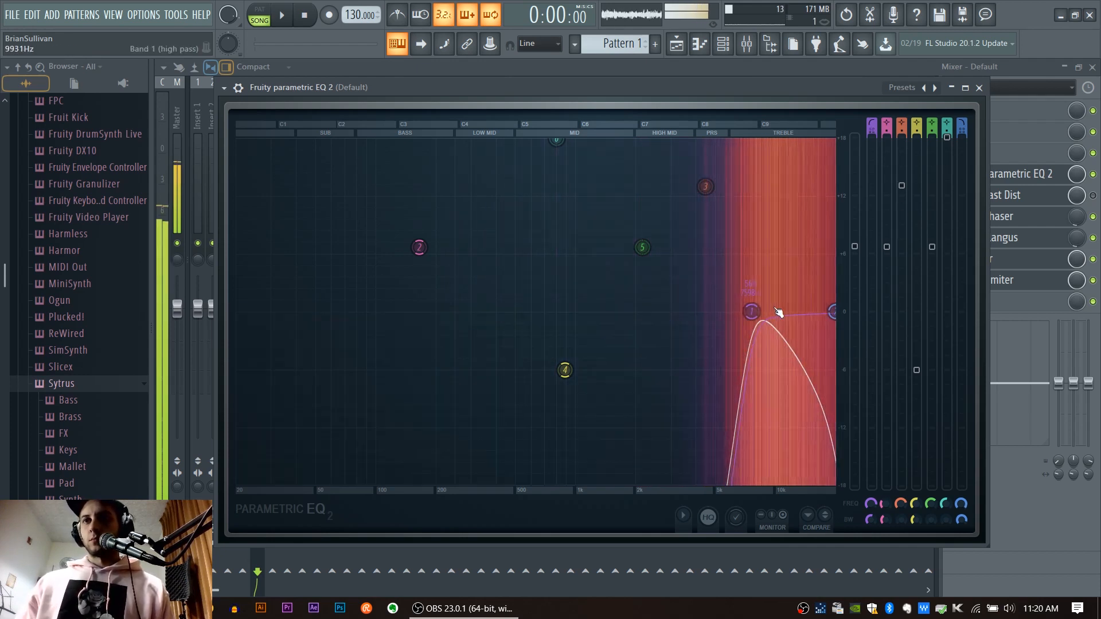
left_click_drag(751, 313, 733, 312)
left_click_drag(830, 313, 760, 315)
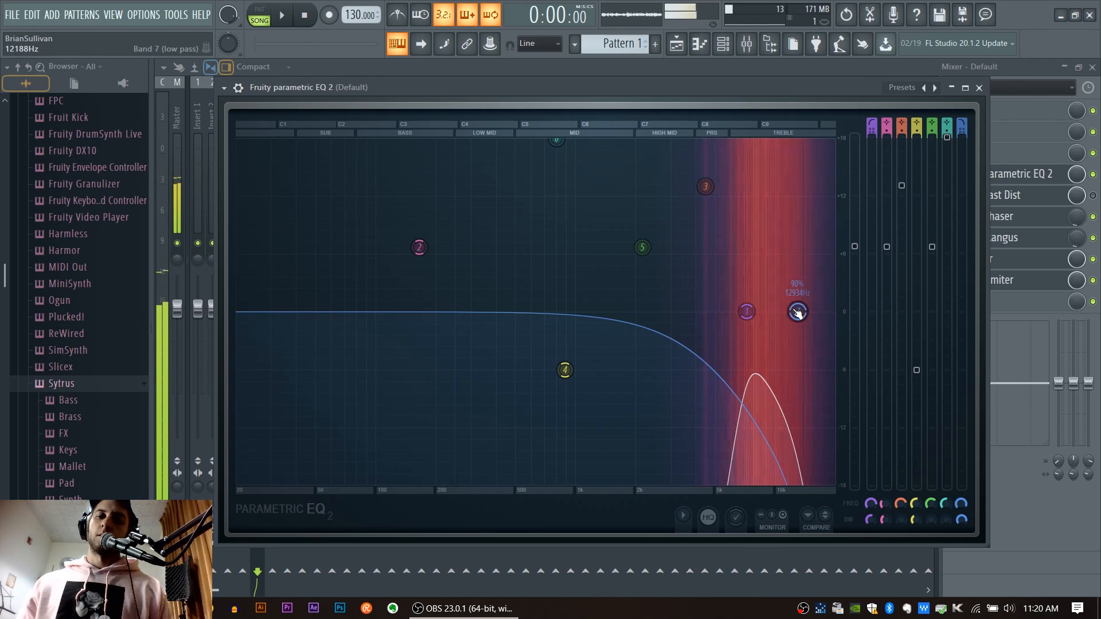
Set band 1's high-pass Order to Steep 6.
left_click_drag(797, 312, 738, 311)
right_click(737, 312)
mouse_move(773, 355)
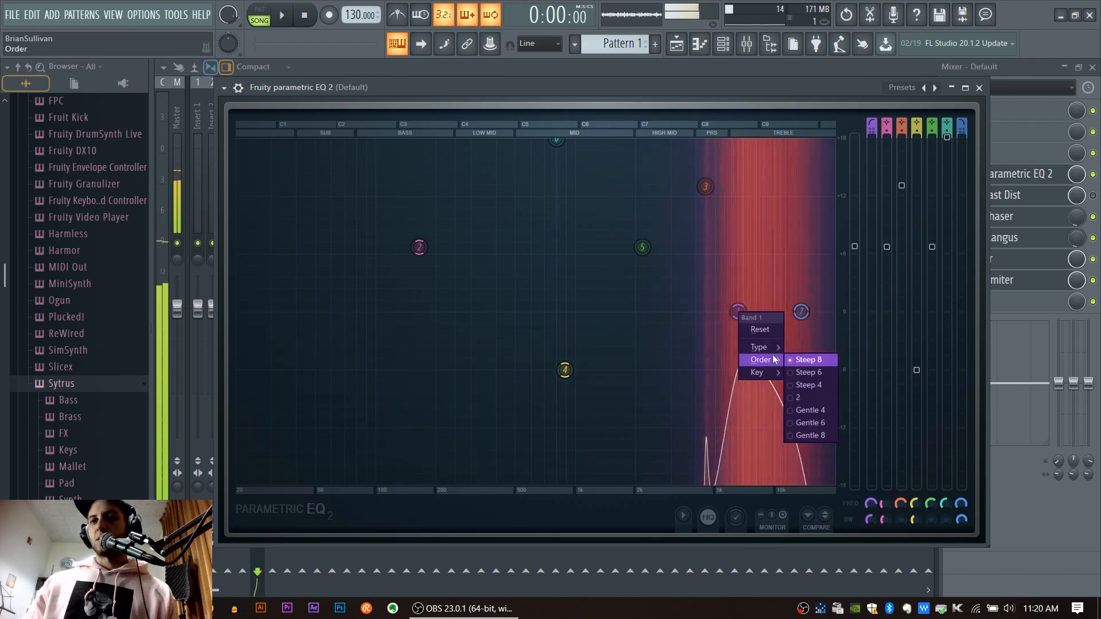
left_click(808, 372)
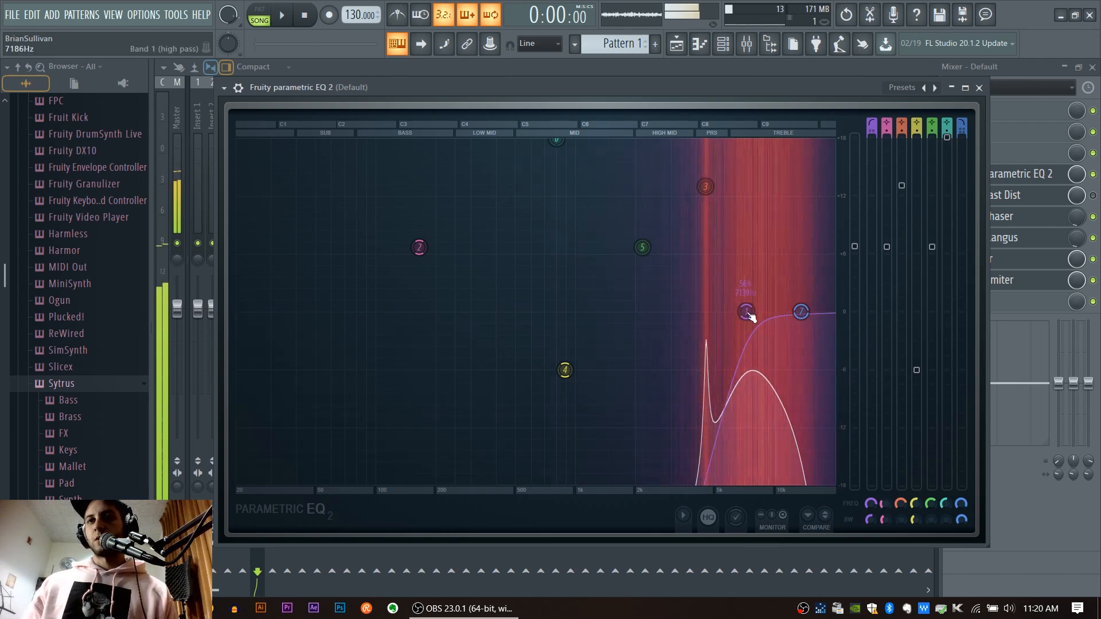
Lower the peak band to about +6 dB, adjust the low-pass cutoff, and raise the output slightly.
left_click_drag(705, 186, 706, 245)
left_click_drag(801, 311, 816, 312)
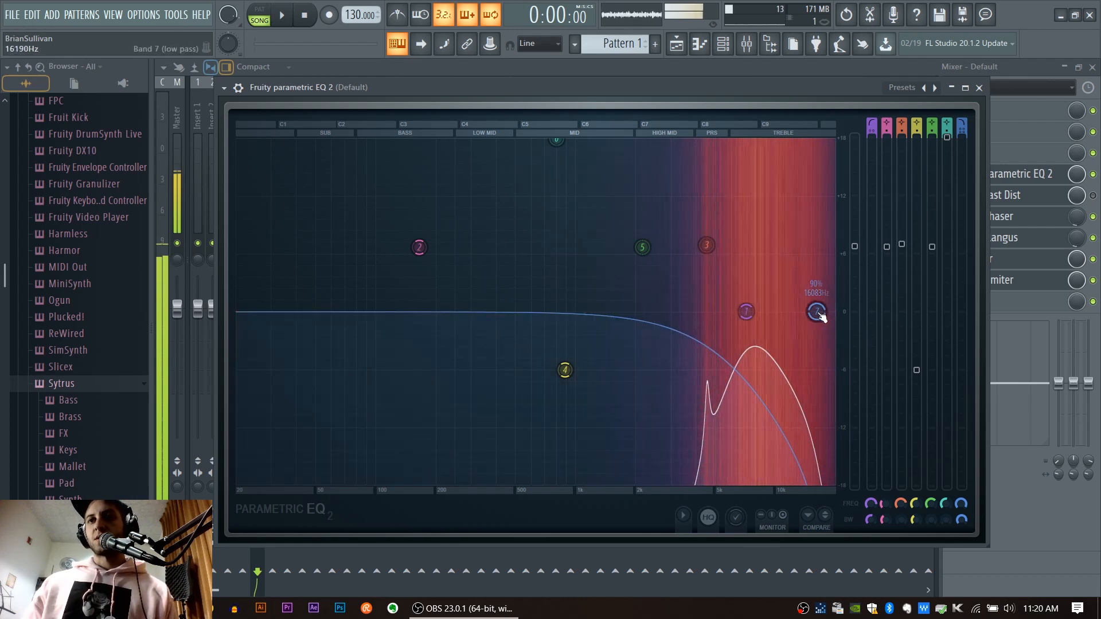
scroll(816, 315, "down", 5)
scroll(821, 315, "up", 3)
left_click_drag(854, 246, 854, 366)
scroll(829, 313, "down", 4)
left_click_drag(826, 311, 820, 311)
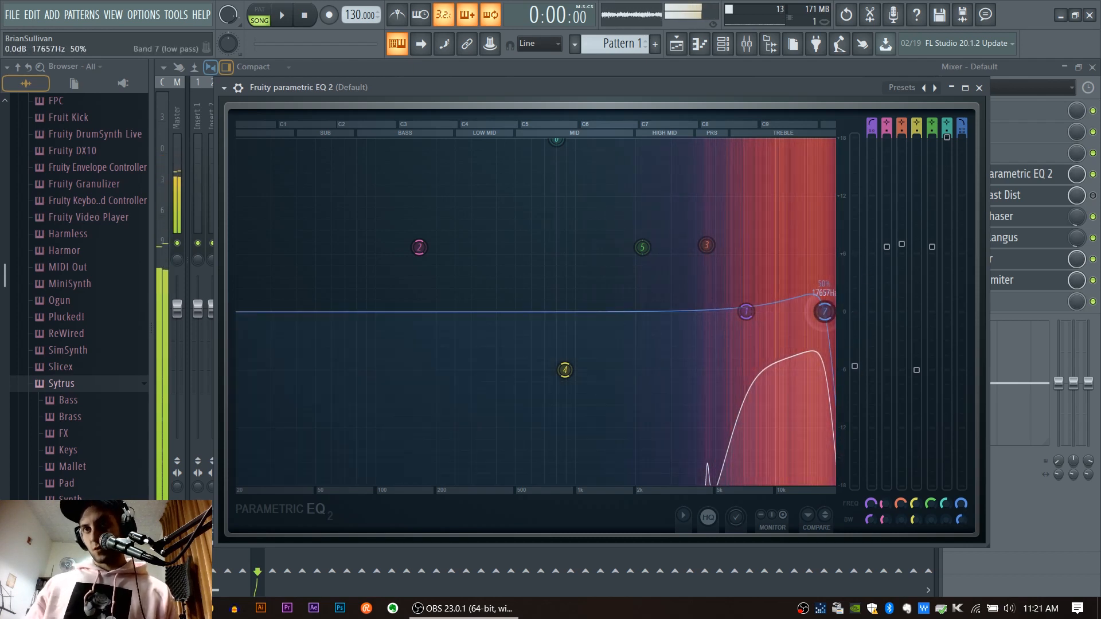
left_click_drag(854, 365, 854, 387)
scroll(828, 316, "down", 5)
left_click_drag(824, 317, 792, 314)
scroll(797, 317, "up", 4)
Make band 7 a low-pass filter and change its slope.
right_click(792, 313)
mouse_move(817, 347)
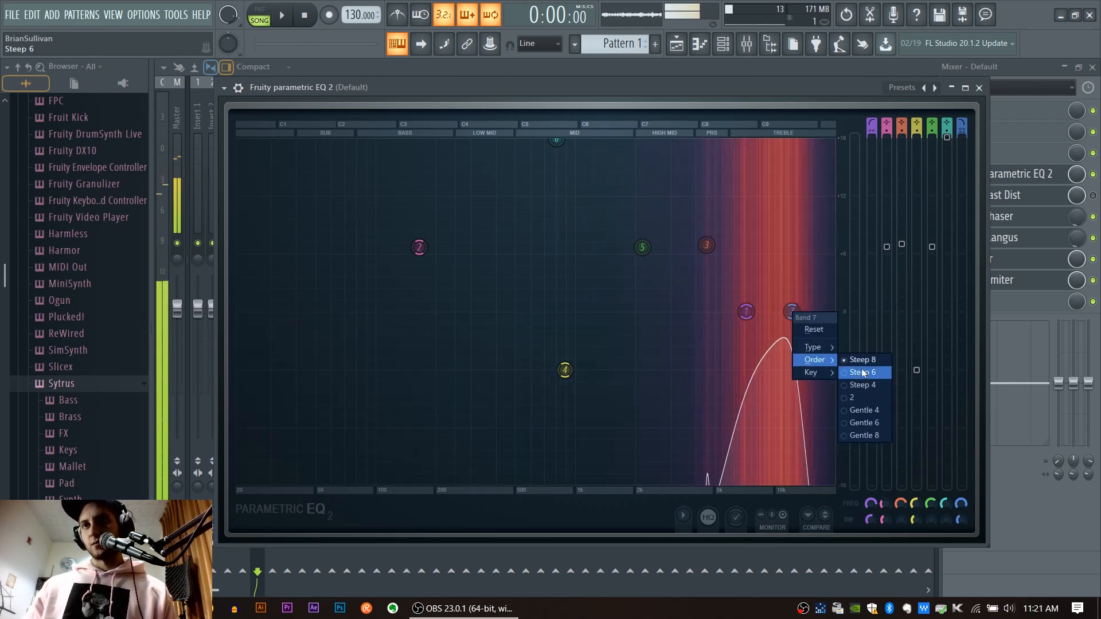
left_click(863, 385)
right_click(793, 313)
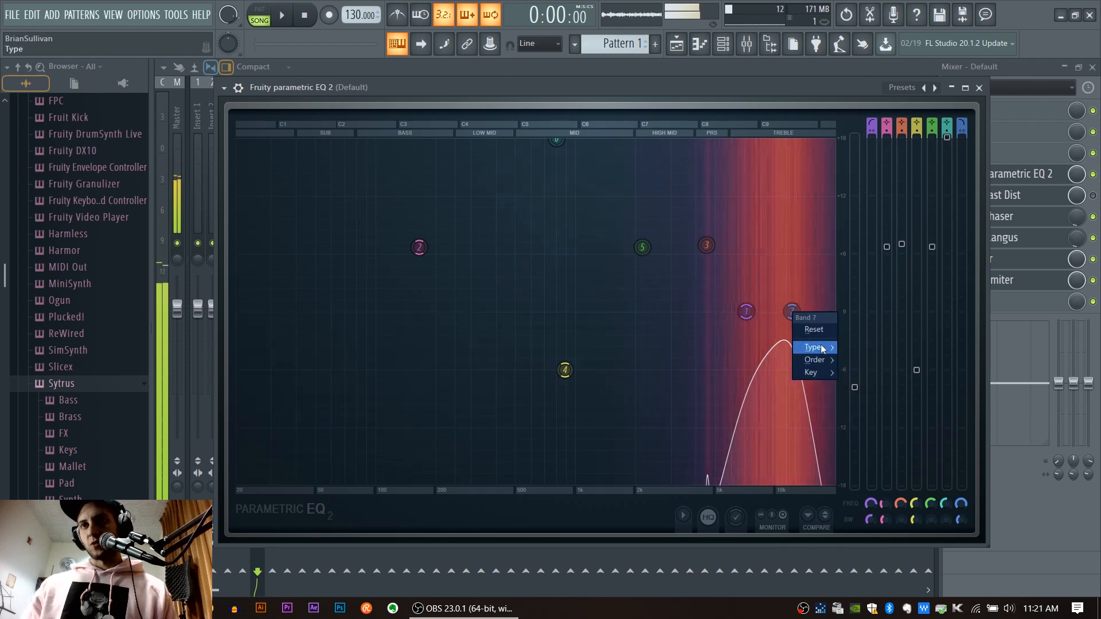
mouse_move(814, 359)
left_click(854, 387)
left_click_drag(792, 312, 742, 312)
Notch bands 3 and 5 near 9.1 and 9.4 kHz, with high-pass near 5 kHz and low-pass near 14.5 kHz.
left_click_drag(706, 245, 769, 477)
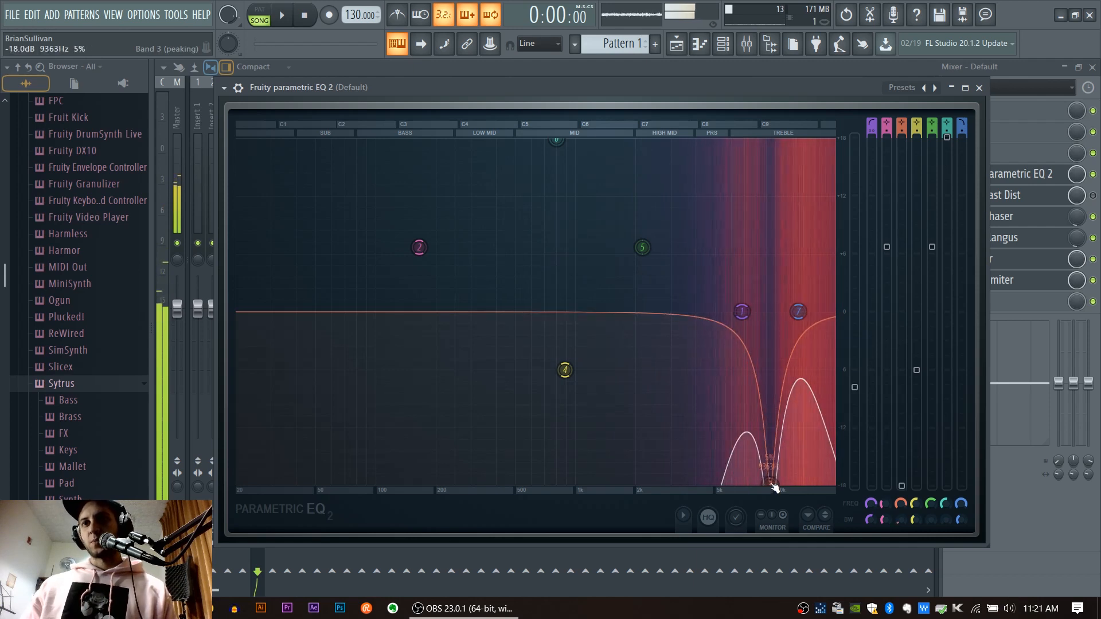
left_click_drag(642, 247, 770, 481)
left_click_drag(798, 312, 803, 312)
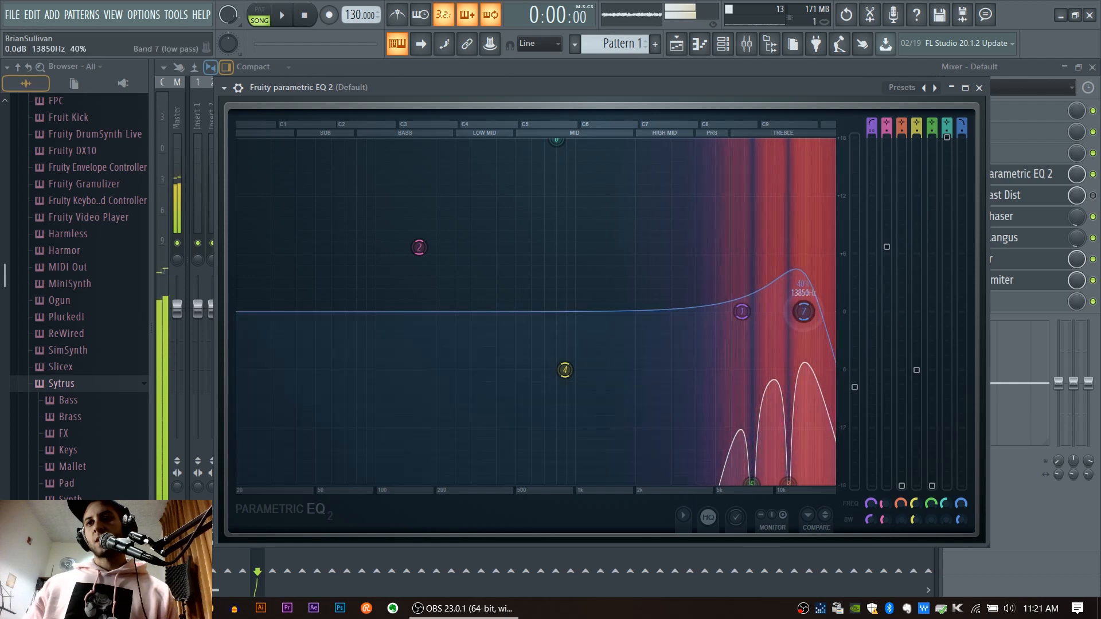
scroll(806, 313, "down", 5)
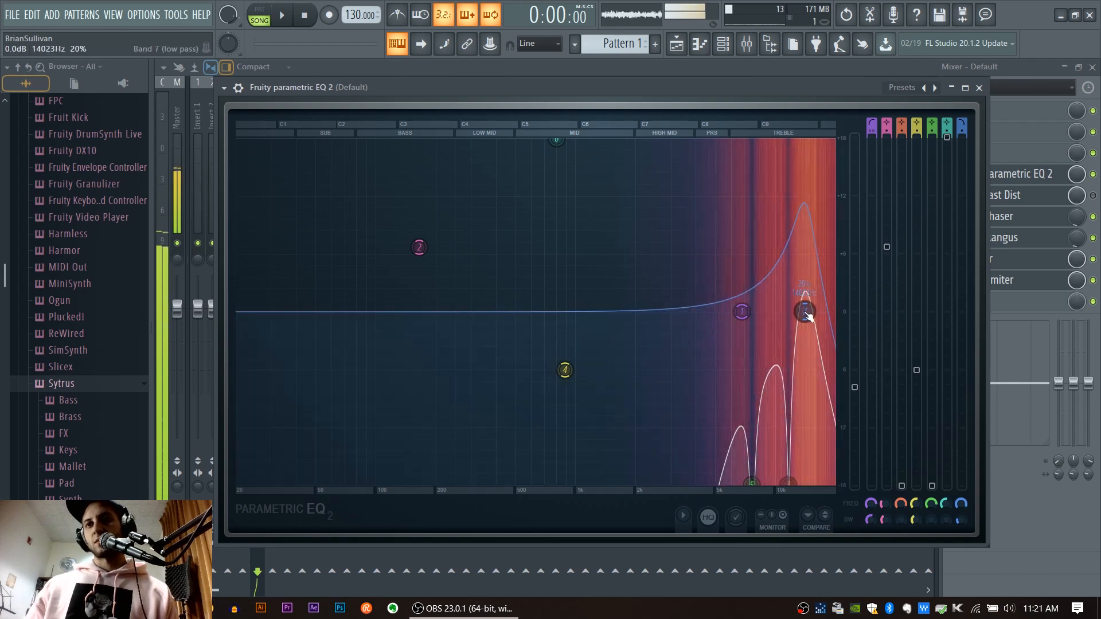
scroll(806, 313, "up", 5)
mouse_move(565, 370)
left_mouse_down()
mouse_move(712, 380)
mouse_move(545, 370)
mouse_move(555, 380)
left_mouse_up()
mouse_move(741, 312)
left_mouse_down()
mouse_move(543, 306)
mouse_move(744, 311)
left_mouse_up()
left_click_drag(805, 311, 808, 312)
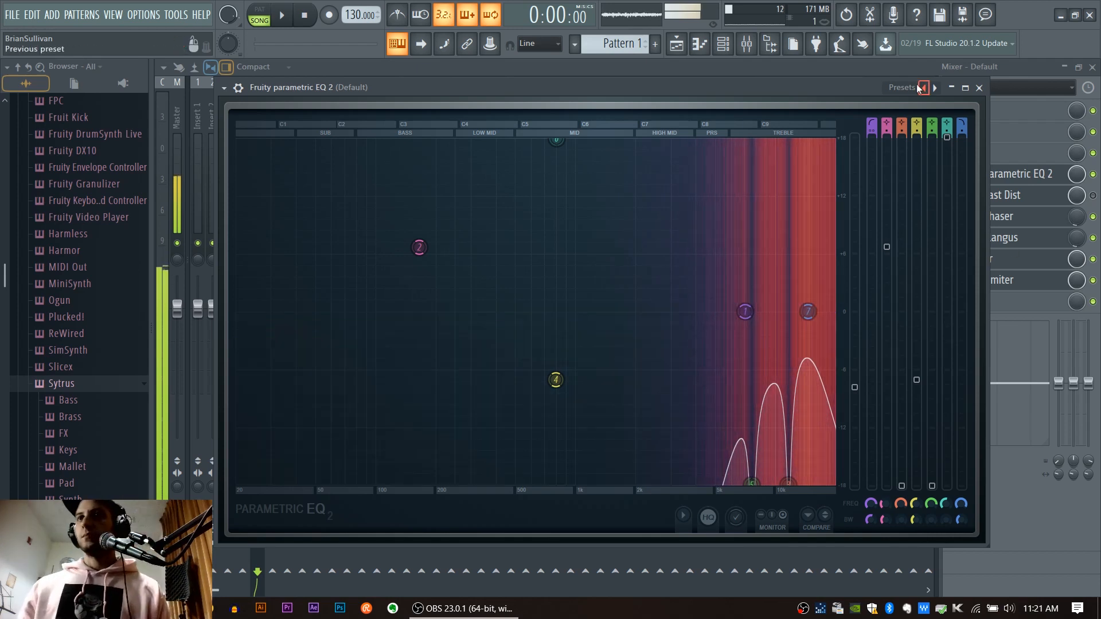
Drag band 1's high-pass and band 7's low-pass cutoffs down into the bass range, near 59 Hz.
left_click_drag(853, 92, 696, 84)
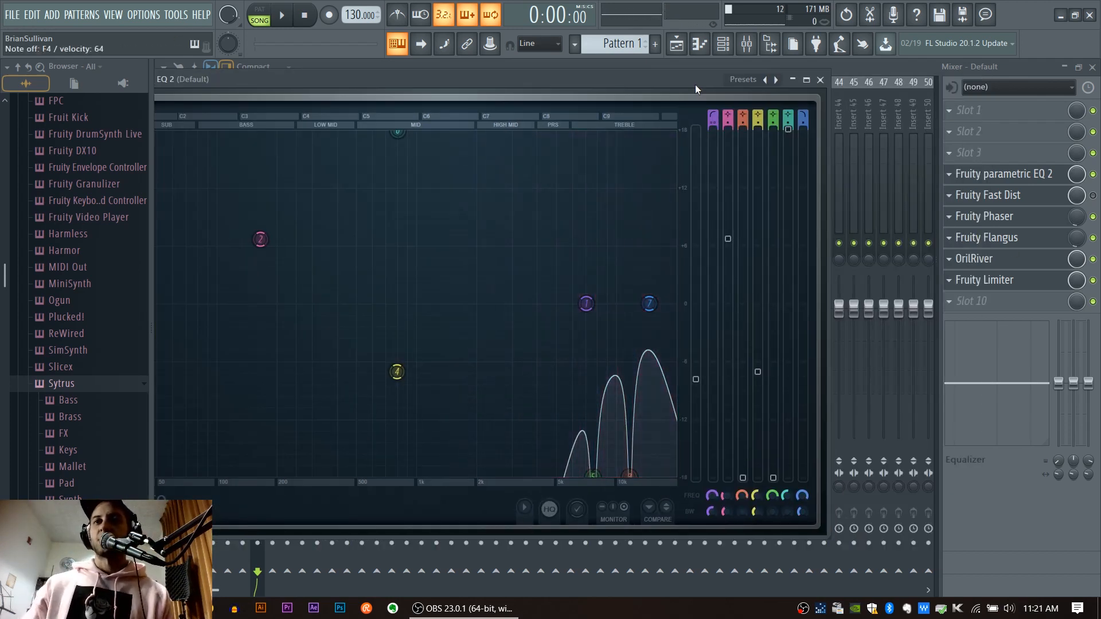
left_click_drag(695, 85, 814, 84)
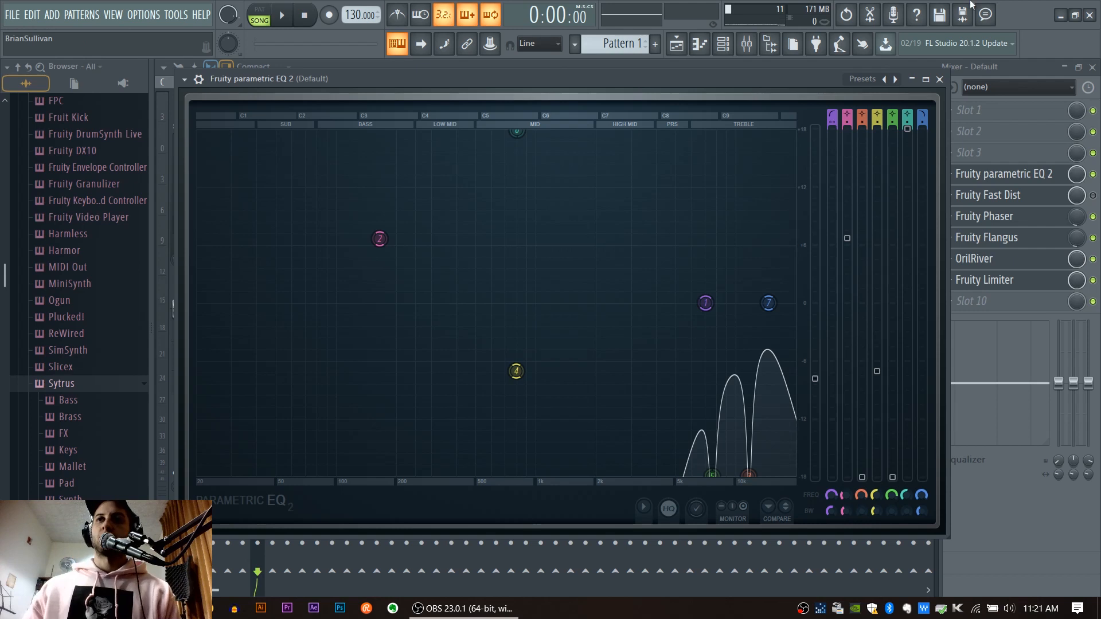
left_click_drag(786, 83, 771, 113)
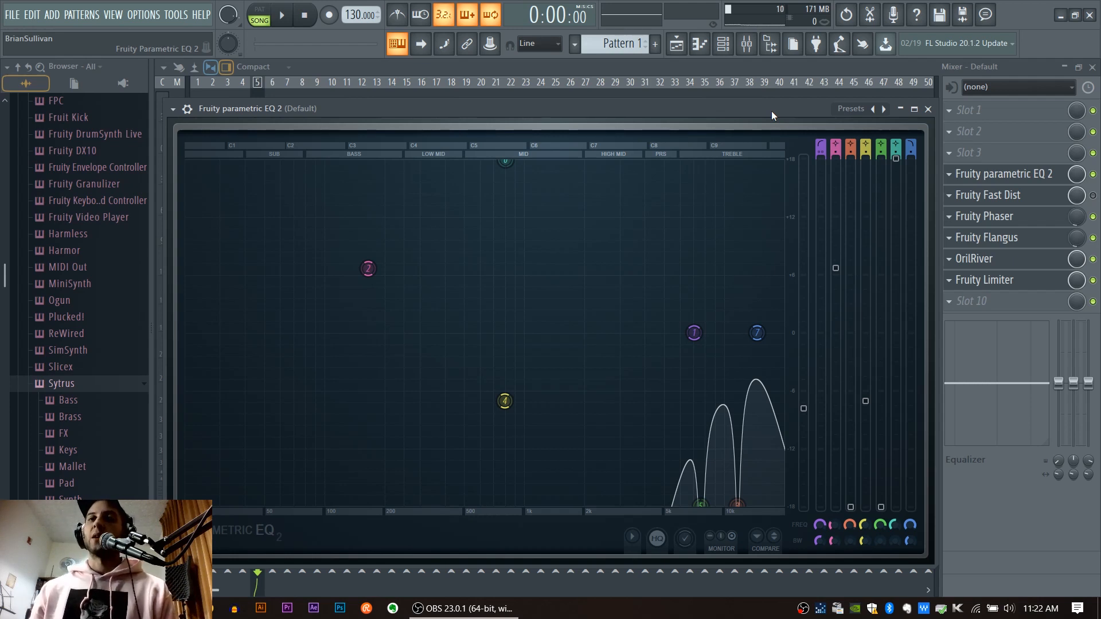
left_click_drag(771, 112, 767, 124)
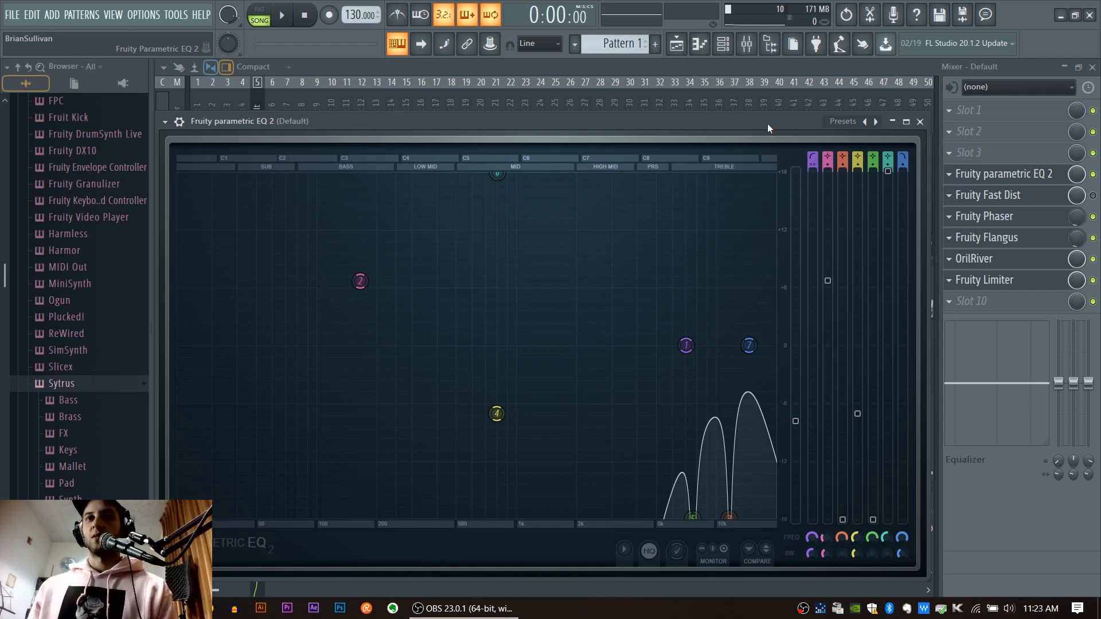
left_click_drag(684, 347, 245, 348)
left_click_drag(746, 351, 277, 348)
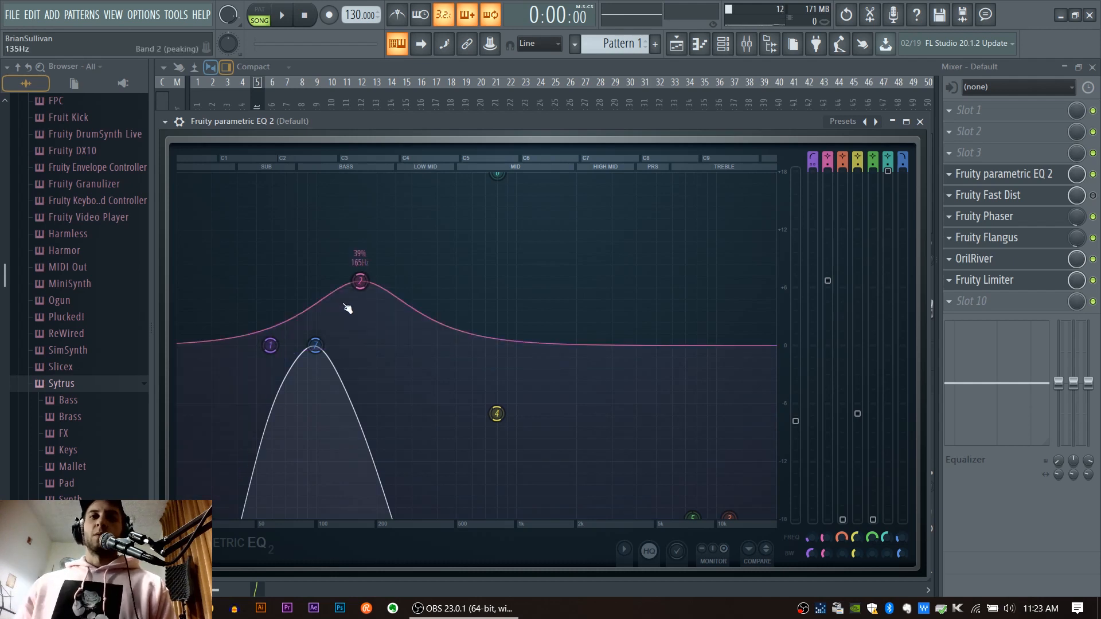
Shift band 2's broad bass boost to about 158 Hz.
mouse_move(360, 282)
left_mouse_down()
mouse_move(371, 342)
mouse_move(356, 254)
mouse_move(360, 290)
left_mouse_up()
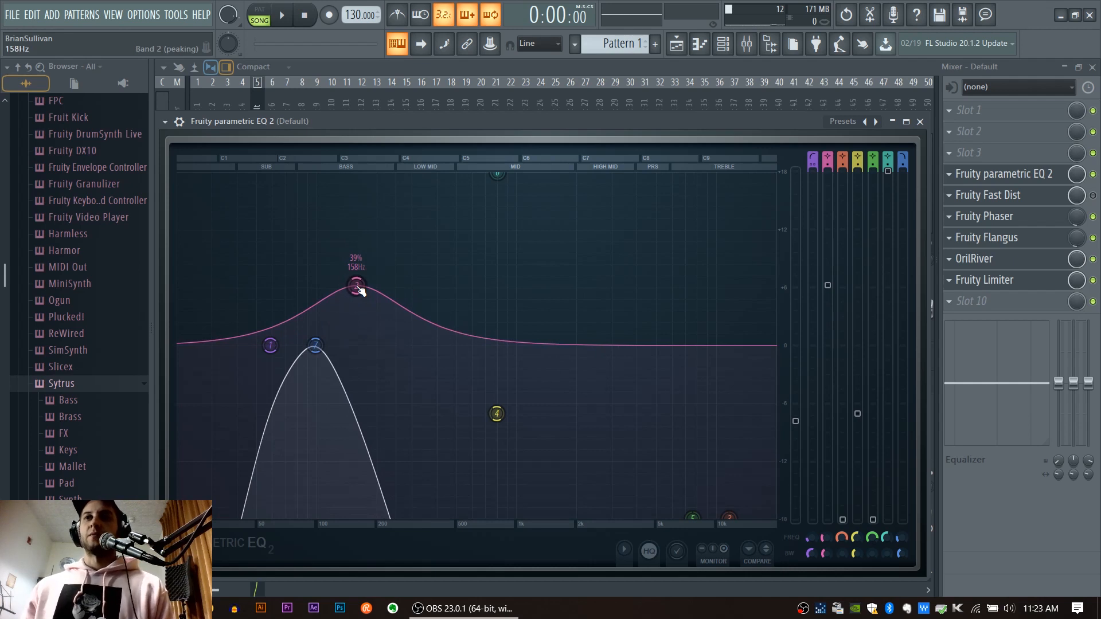